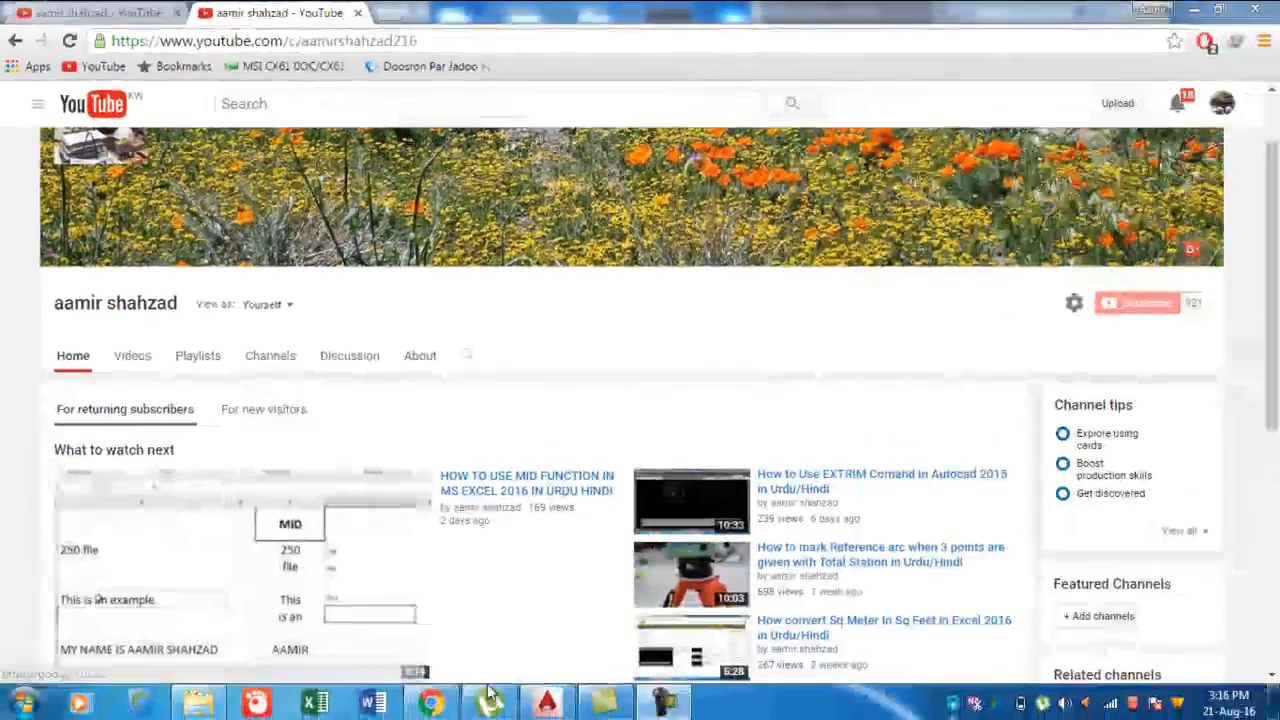
Switch to AutoCAD and open the list of loadable linetypes from the Linetype Manager
click(547, 690)
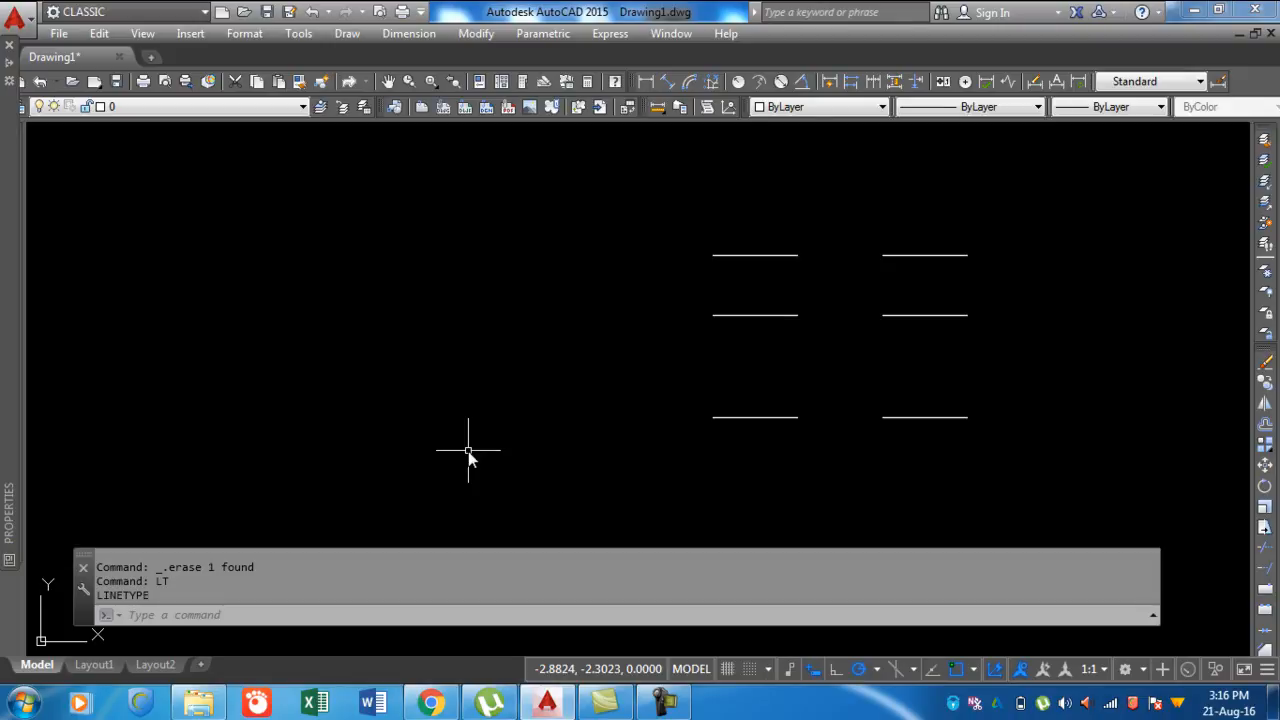
click(259, 614)
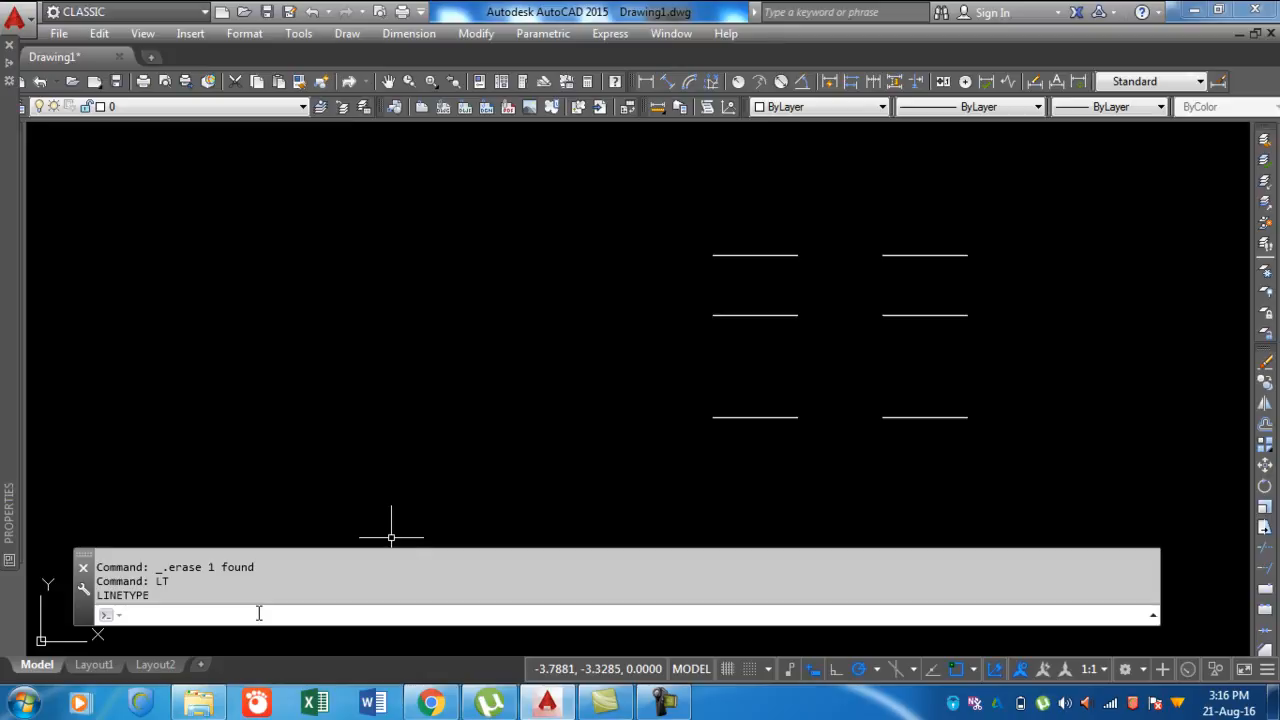
text(LT)
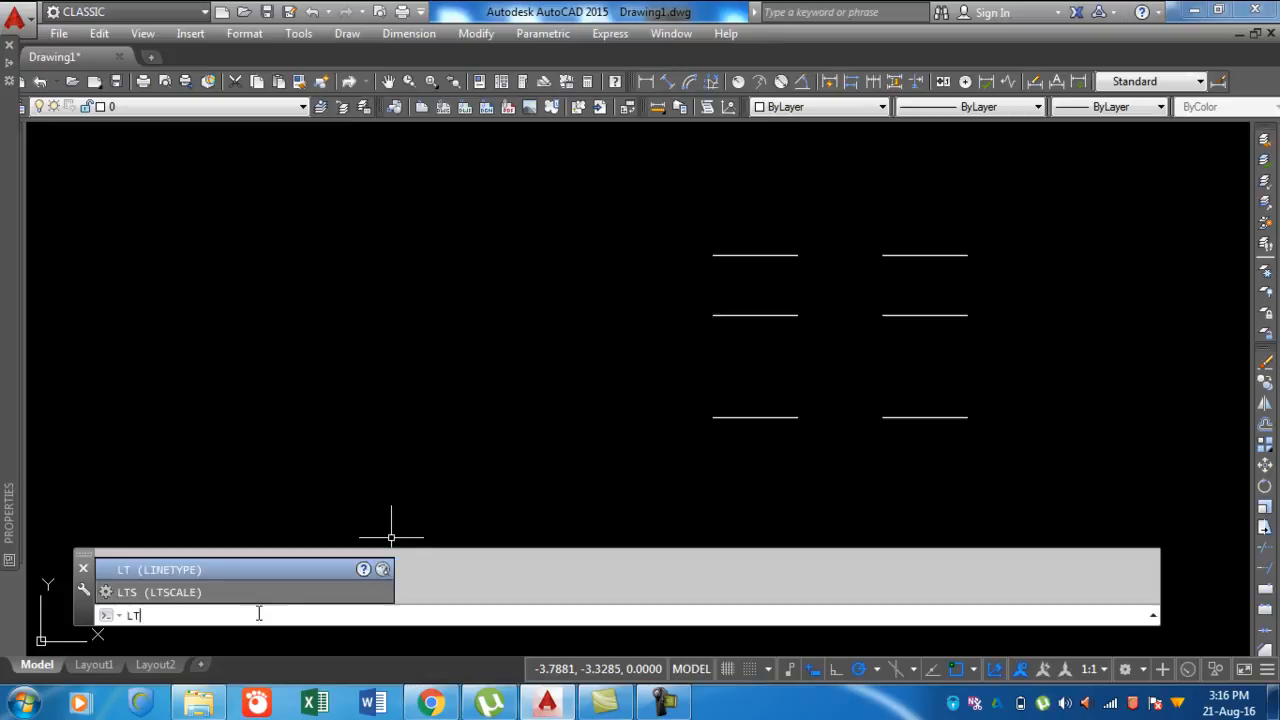
key(Return)
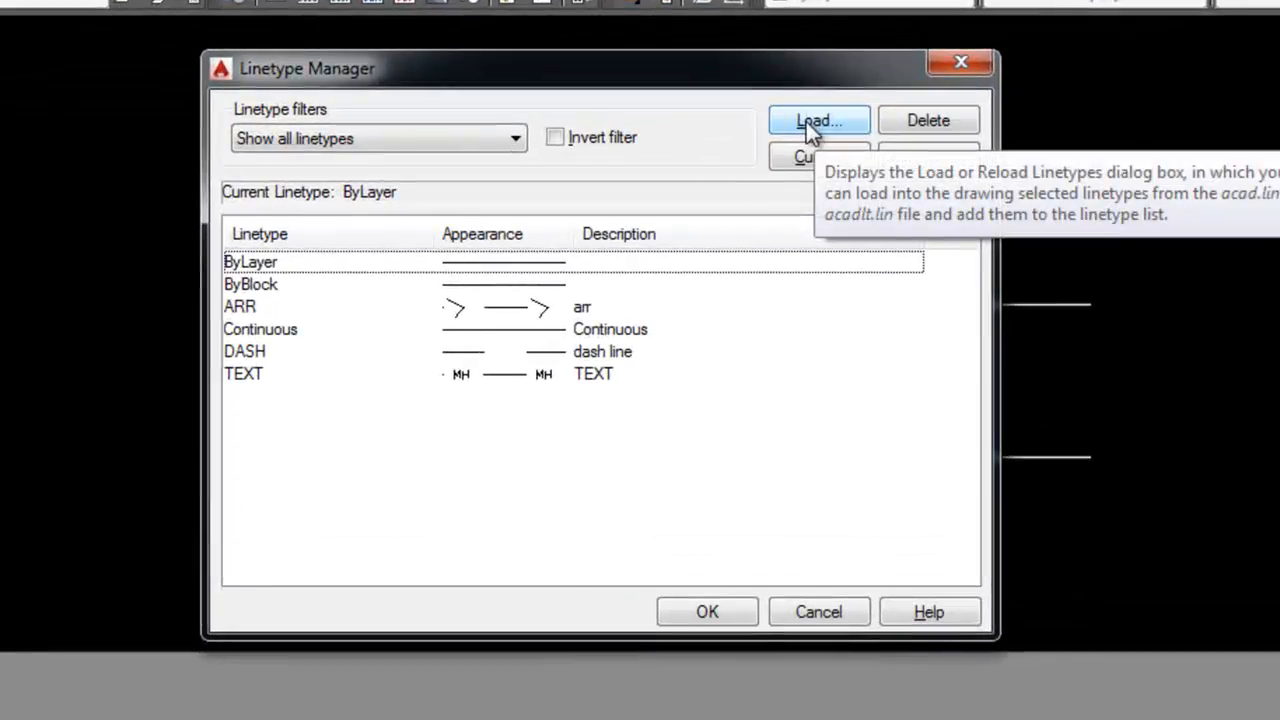
click(806, 122)
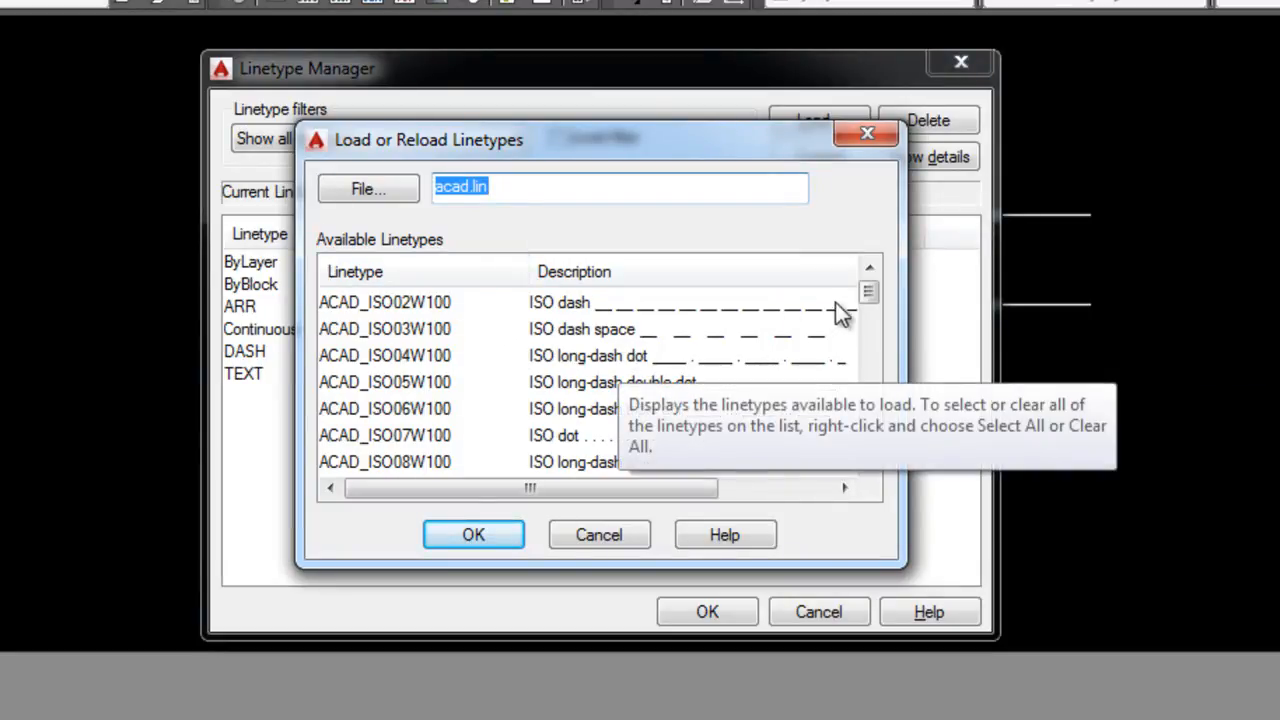
Examine the standard linetypes available in acad.lin down to ZIGZAG, and close the linetype dialogs without loading any
drag(868, 298, 846, 354)
click(869, 465)
click(873, 469)
click(873, 469)
click(873, 469)
click(873, 469)
click(873, 469)
click(873, 469)
click(873, 469)
click(873, 469)
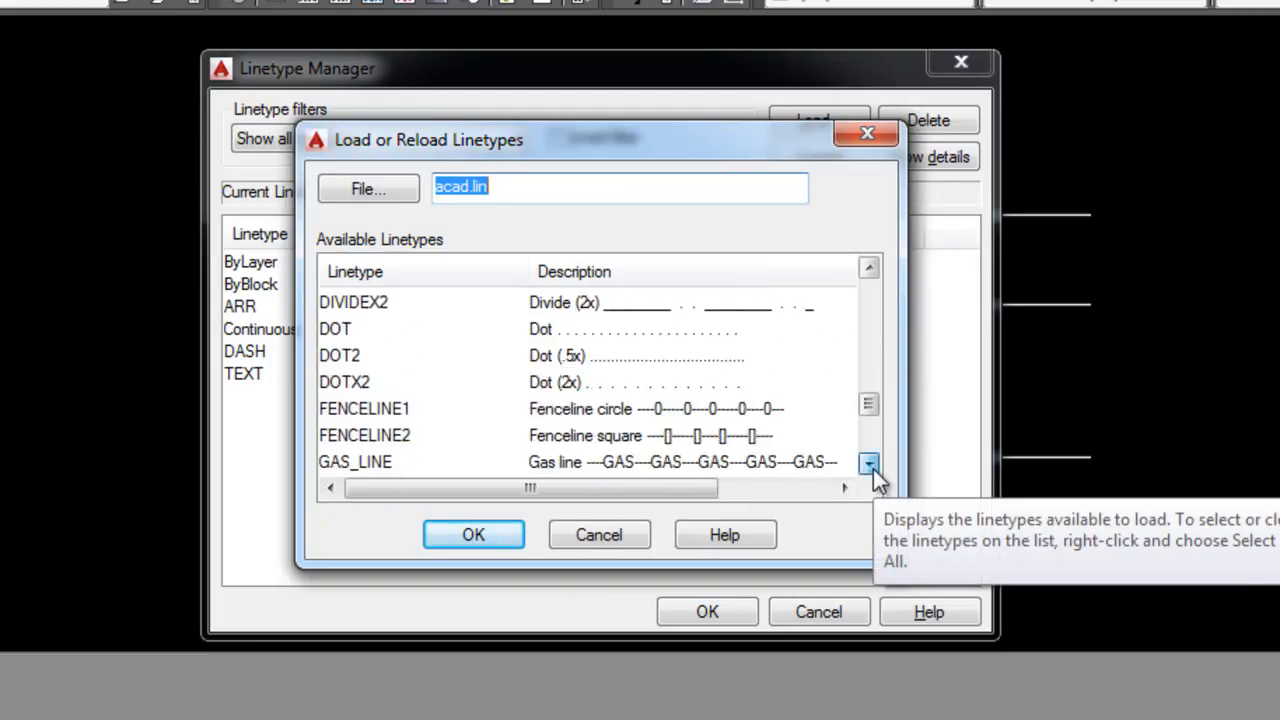
click(873, 469)
click(873, 469)
click(873, 469)
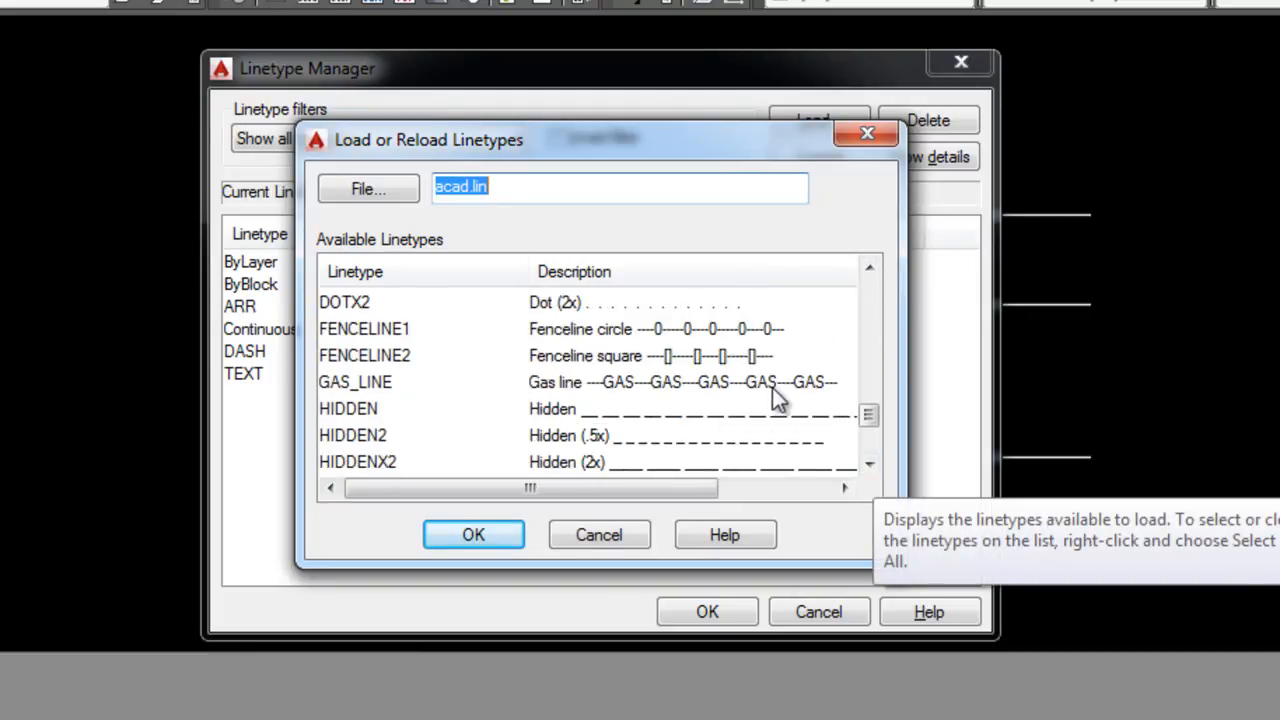
click(870, 468)
click(870, 468)
click(870, 468)
click(870, 468)
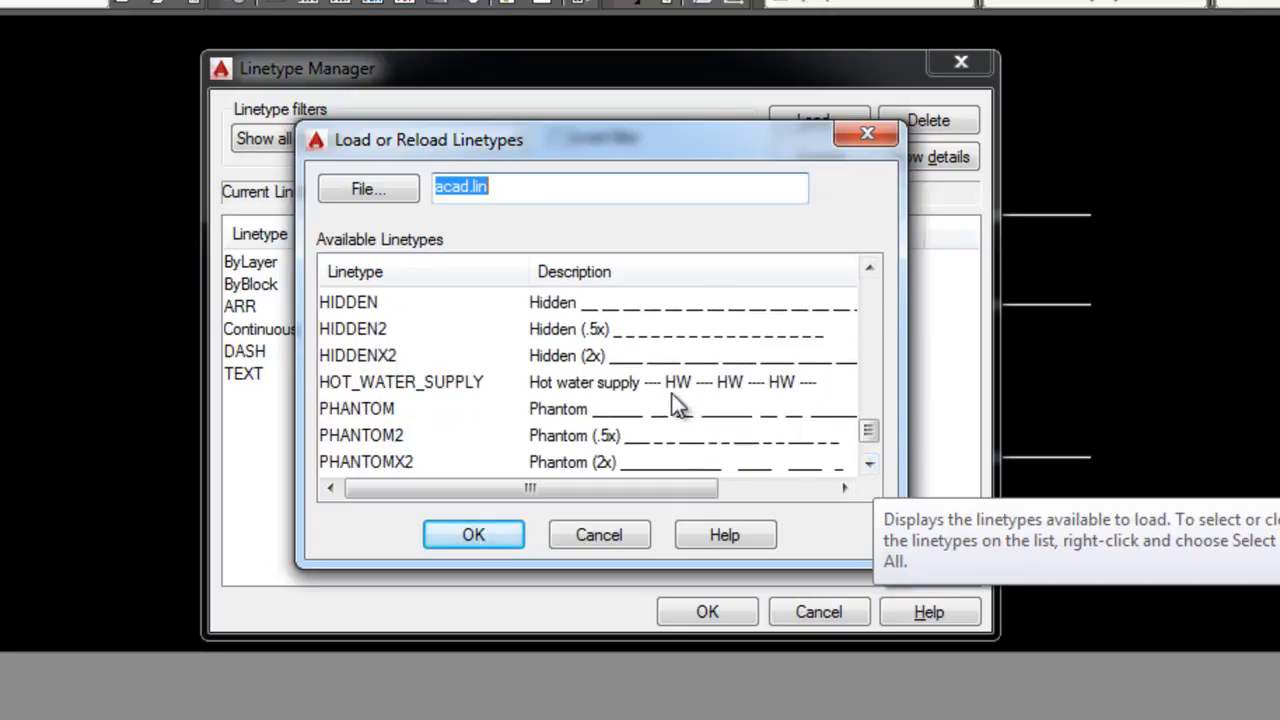
click(868, 465)
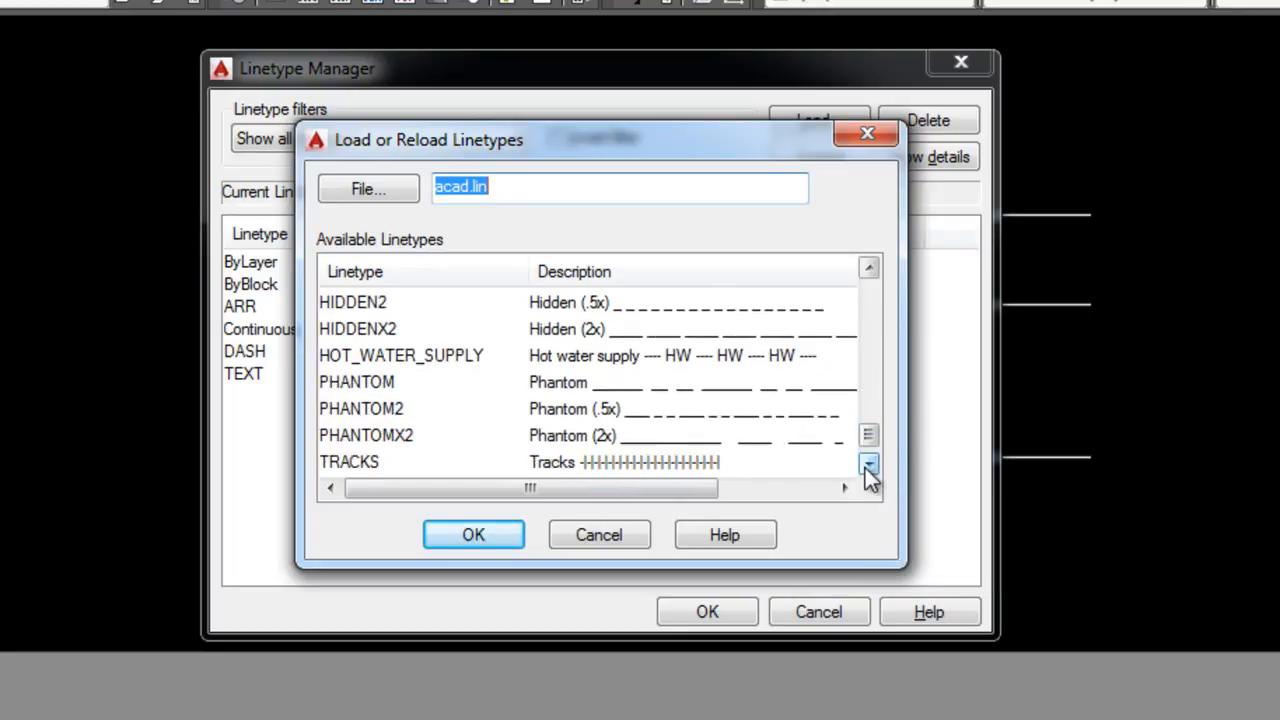
click(868, 466)
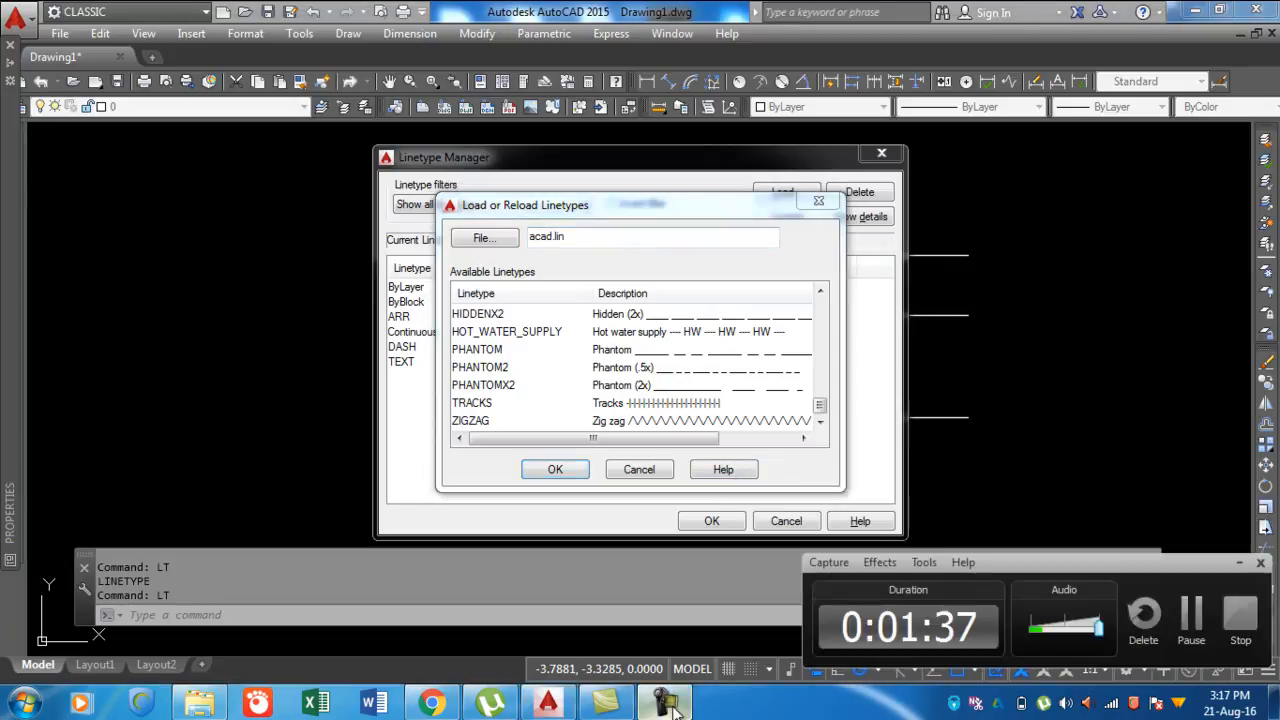
click(646, 470)
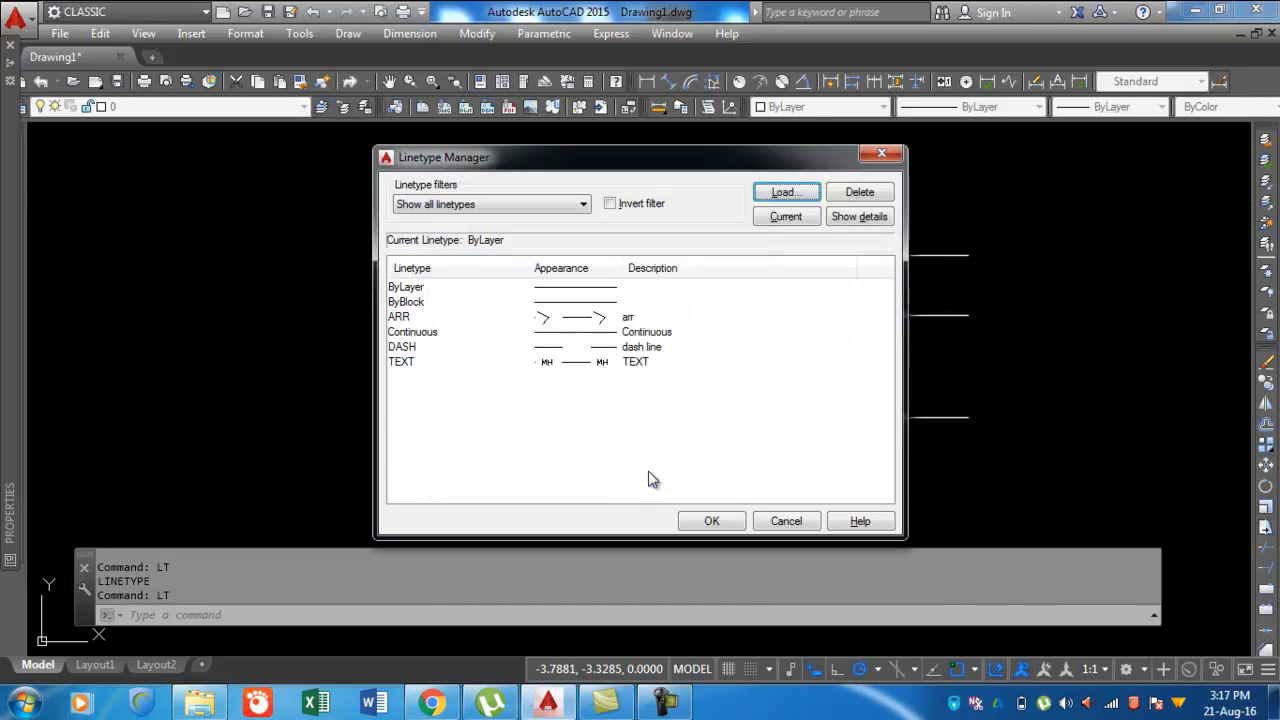
click(786, 521)
scroll(860, 272, up, 2)
scroll(680, 243, down, 4)
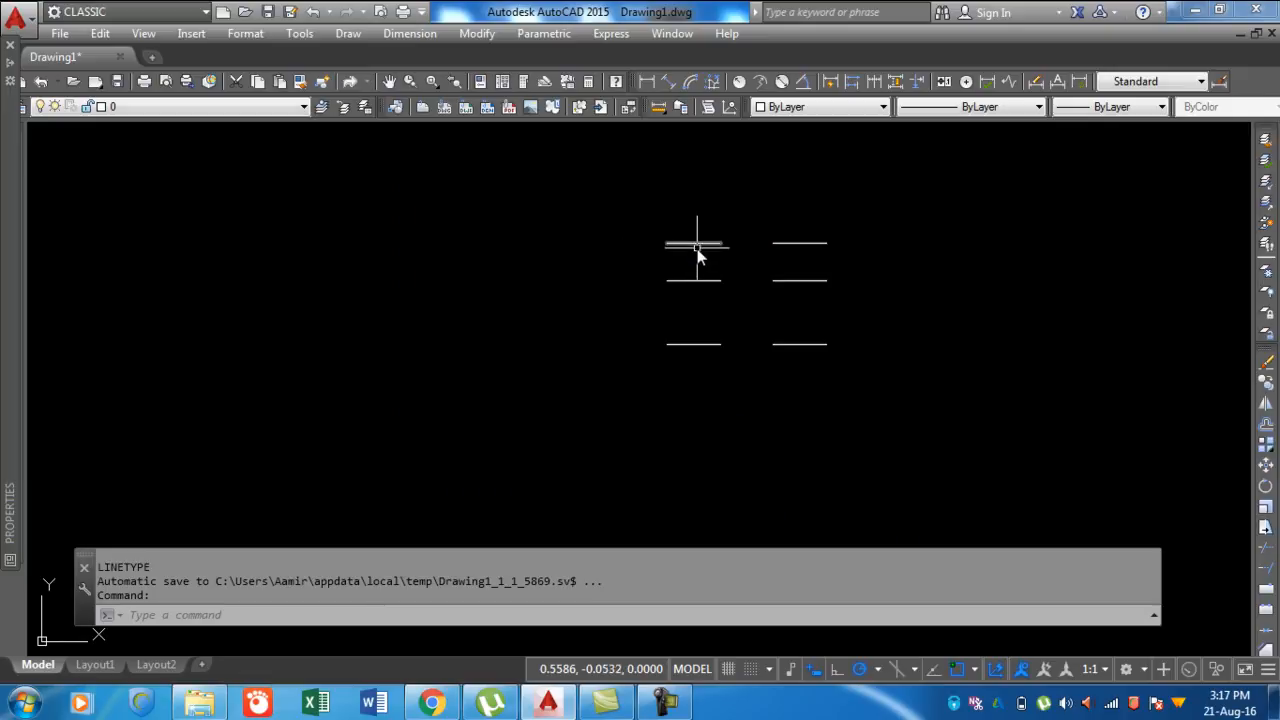
mouse_move(698, 244)
scroll(823, 251, down, 3)
scroll(823, 251, up, 5)
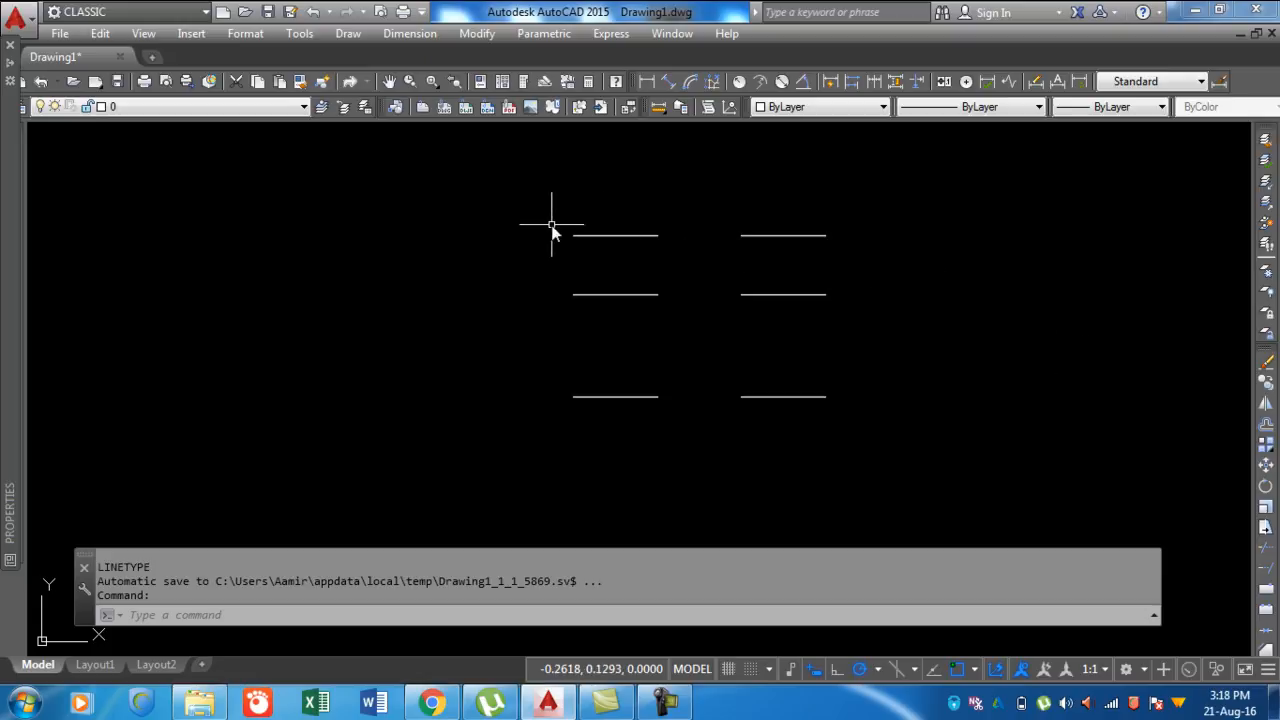
Start the express Make Linetype command and save the linetype file as dash in the line type folder on the desktop
click(620, 38)
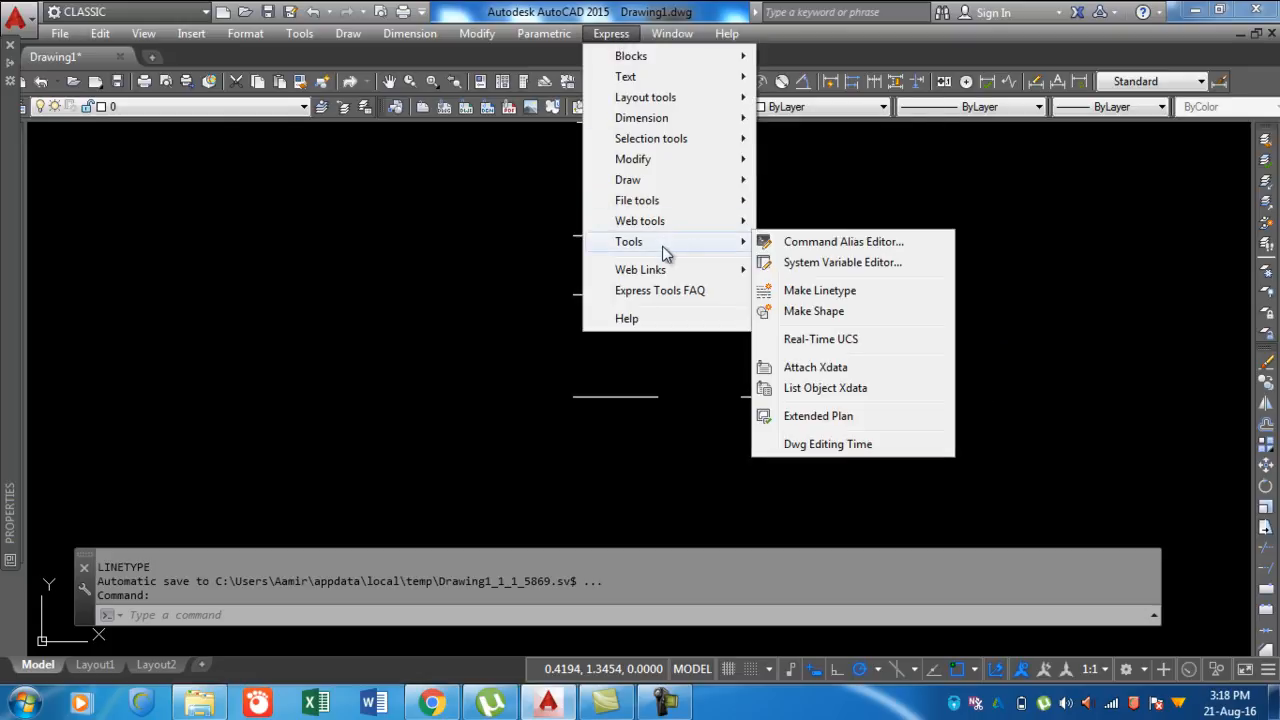
click(815, 291)
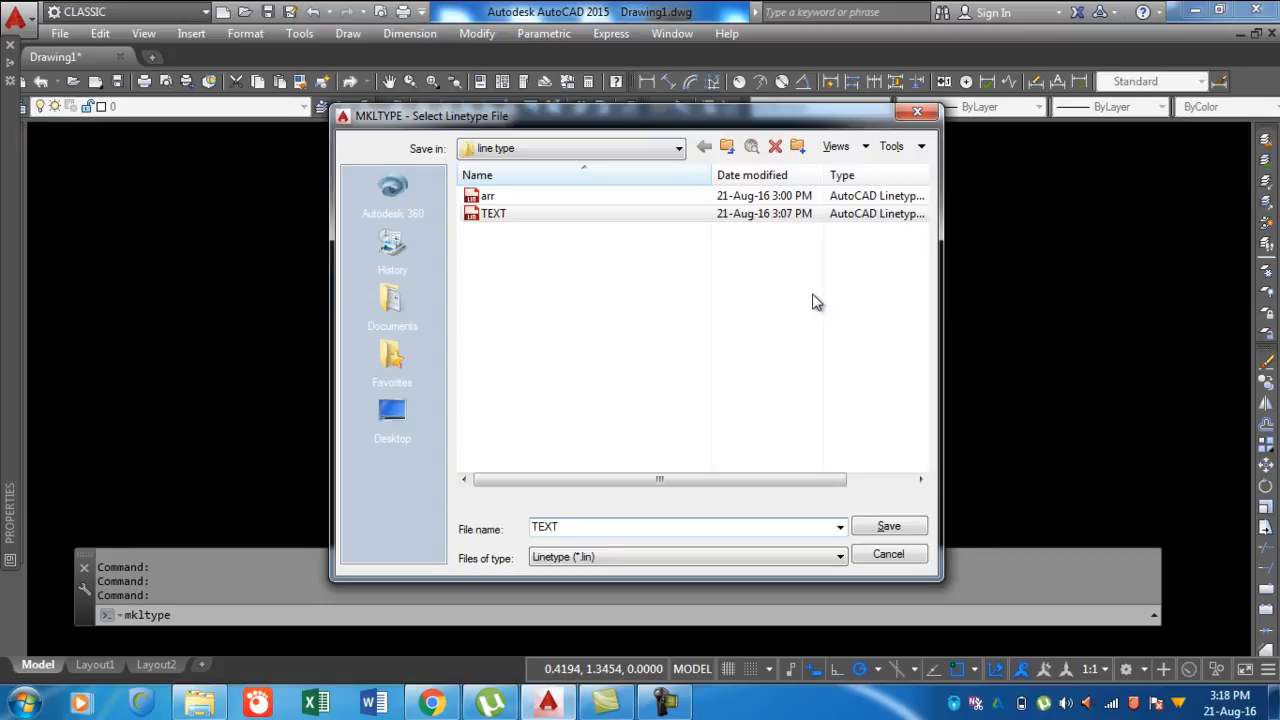
click(679, 149)
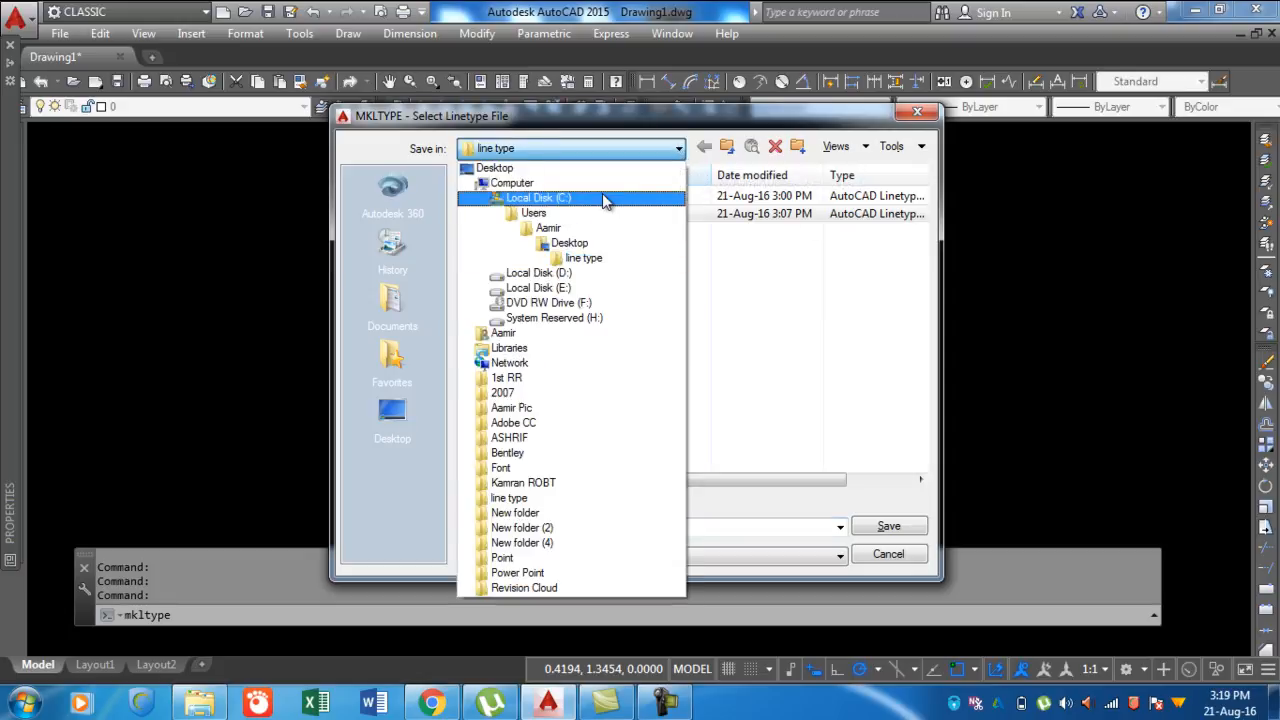
click(606, 258)
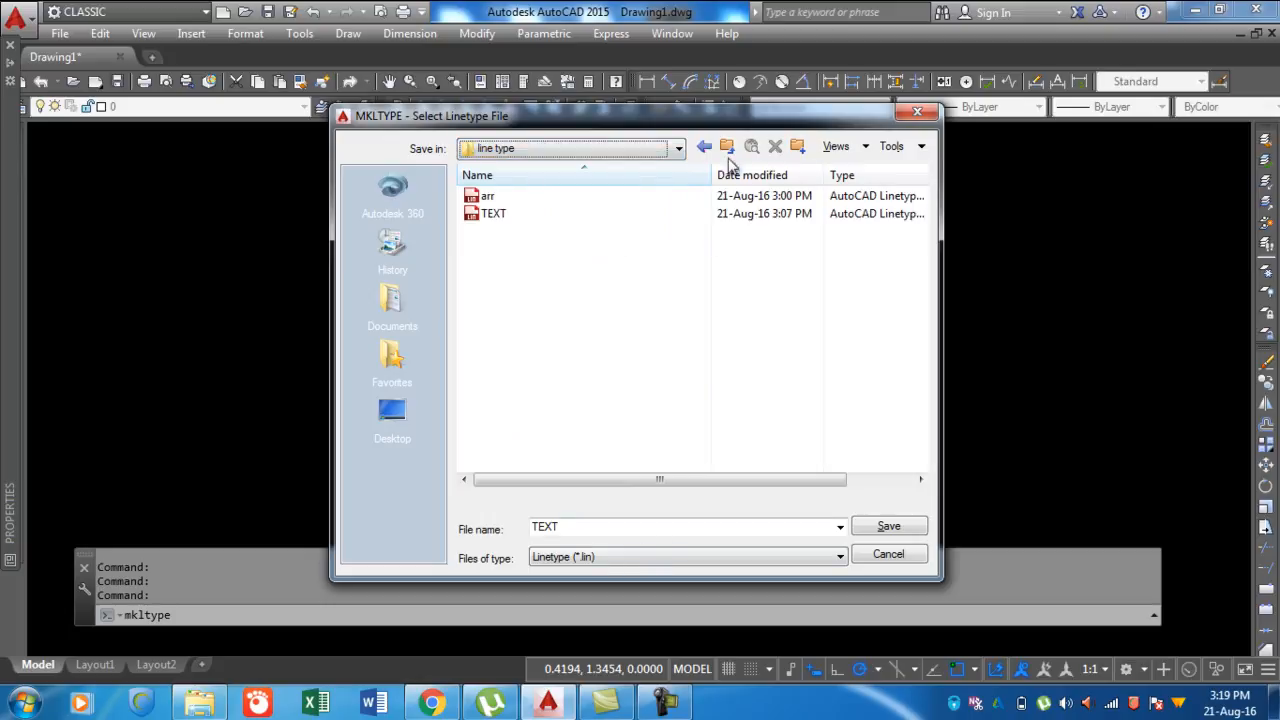
click(579, 528)
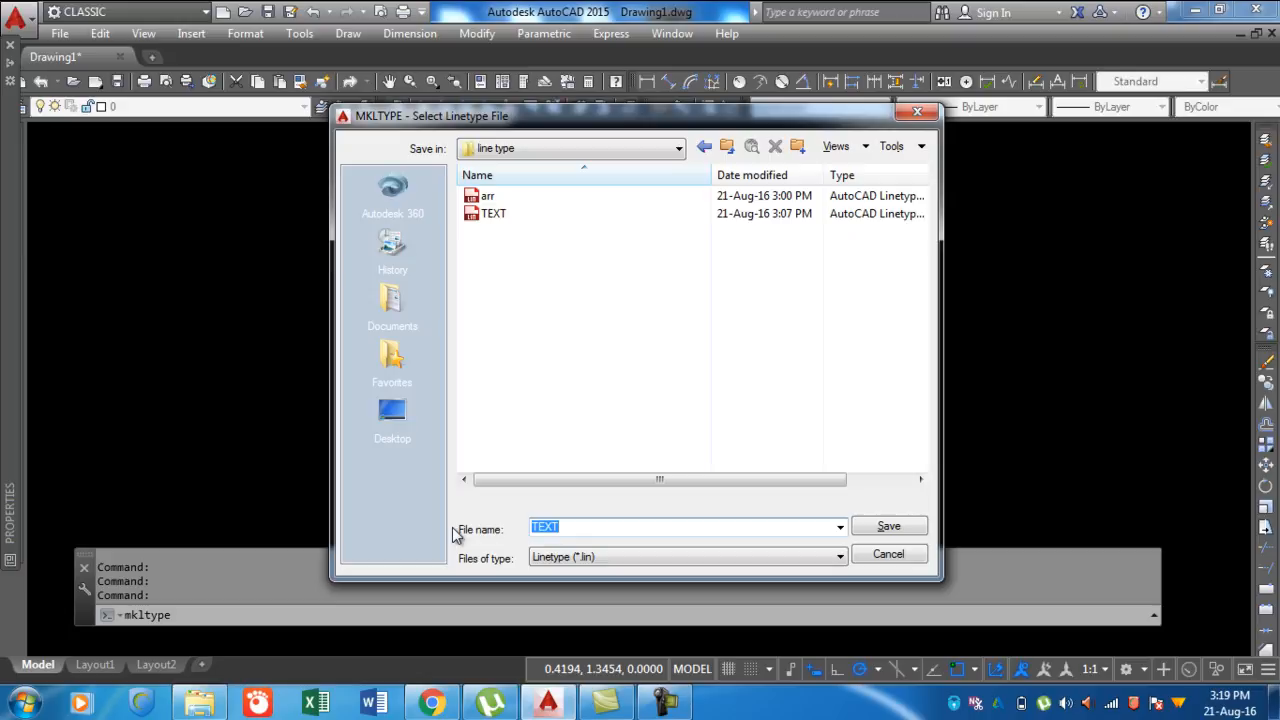
text(dash)
click(886, 527)
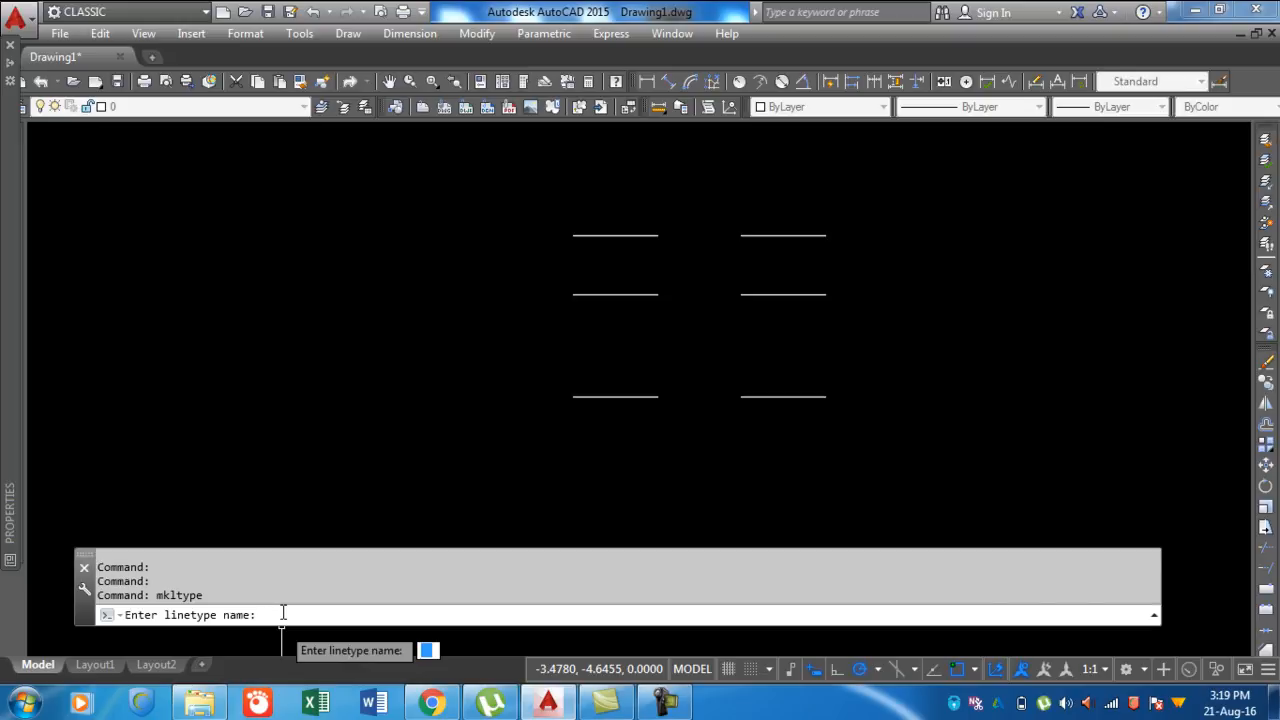
Name the linetype dash, overwrite the existing definition, and enter dash as its description
text(dash)
key(Return)
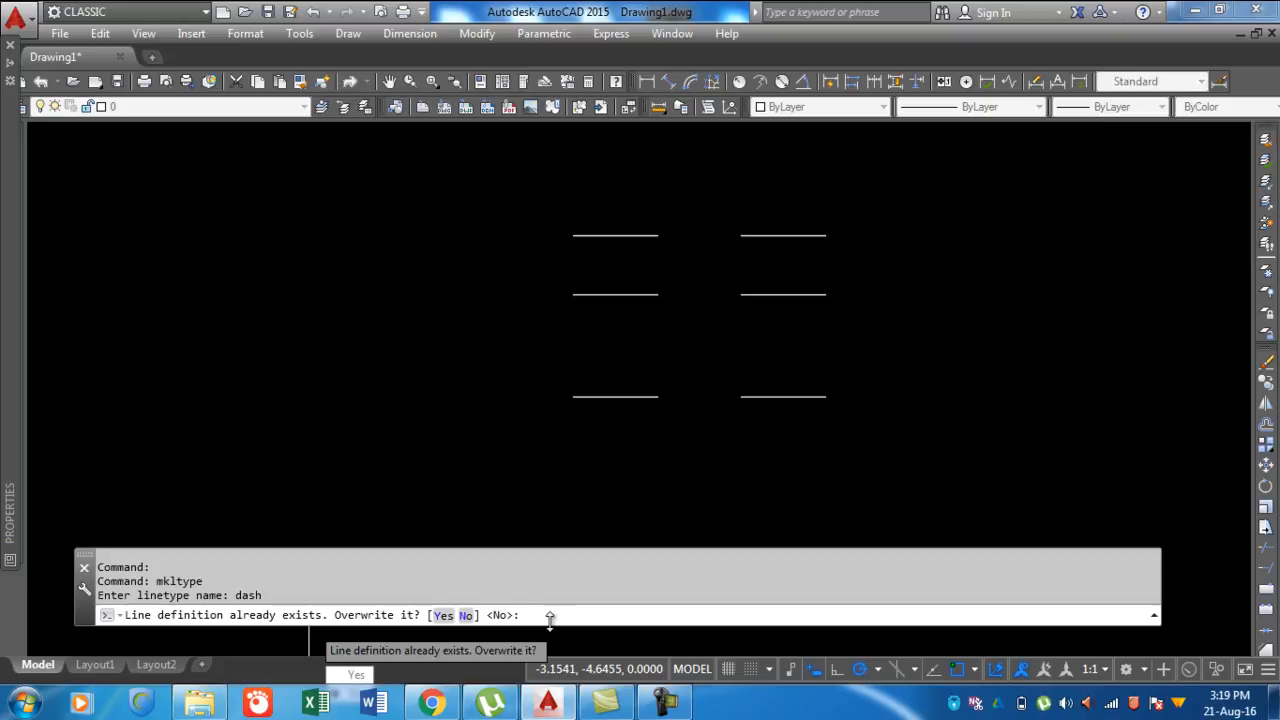
text(y)
key(Return)
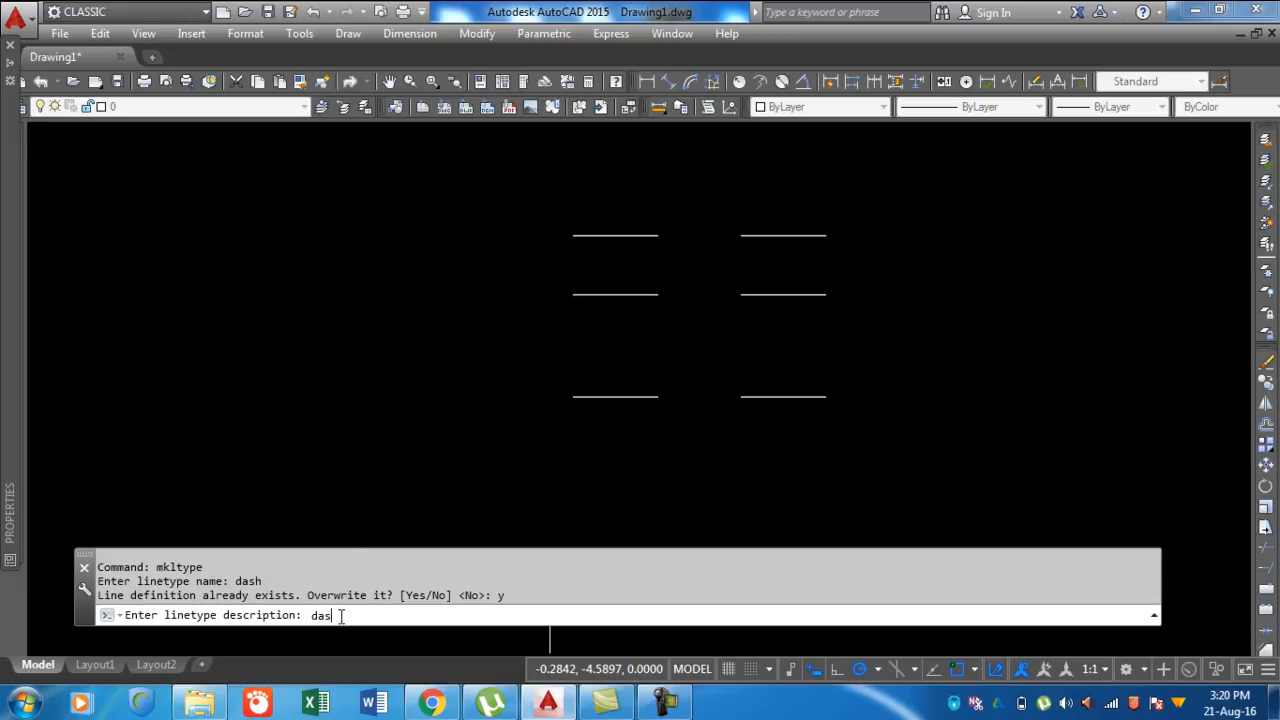
key(Return)
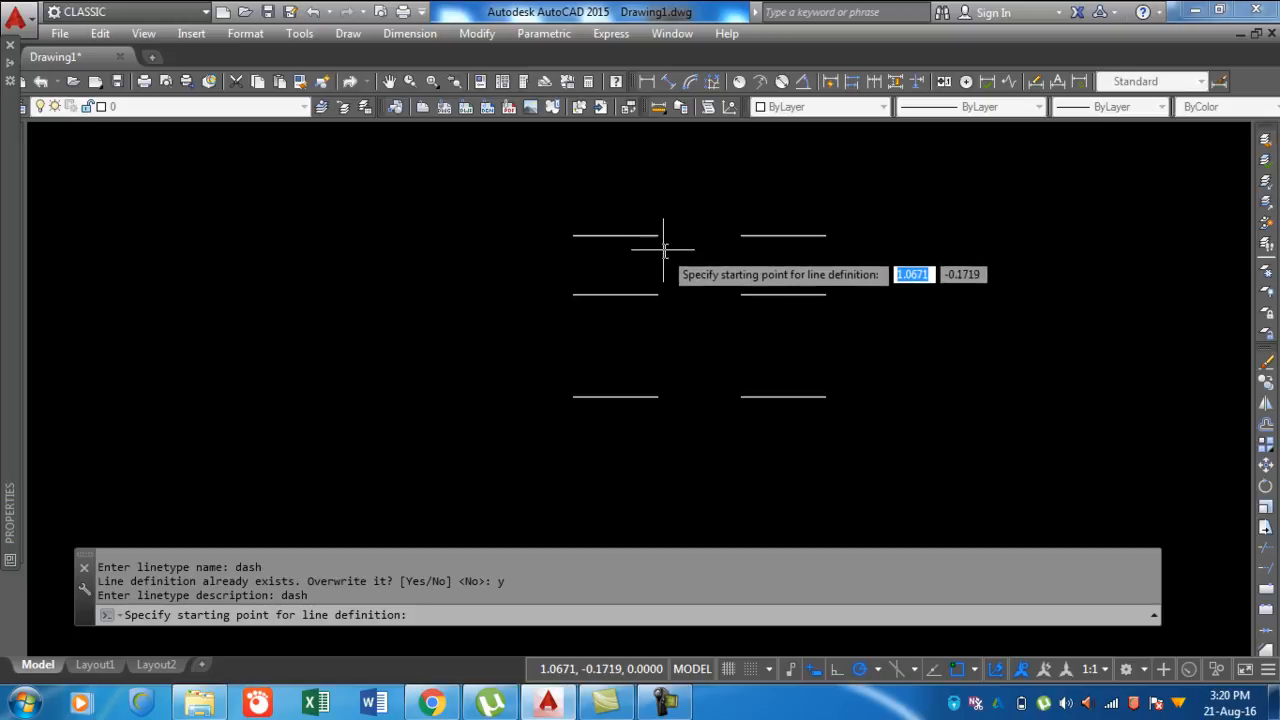
Define the linetype pattern from the upper-left dash's right end to the upper-right dash's right end, using the upper-right dash as its object
scroll(665, 240, up, 3)
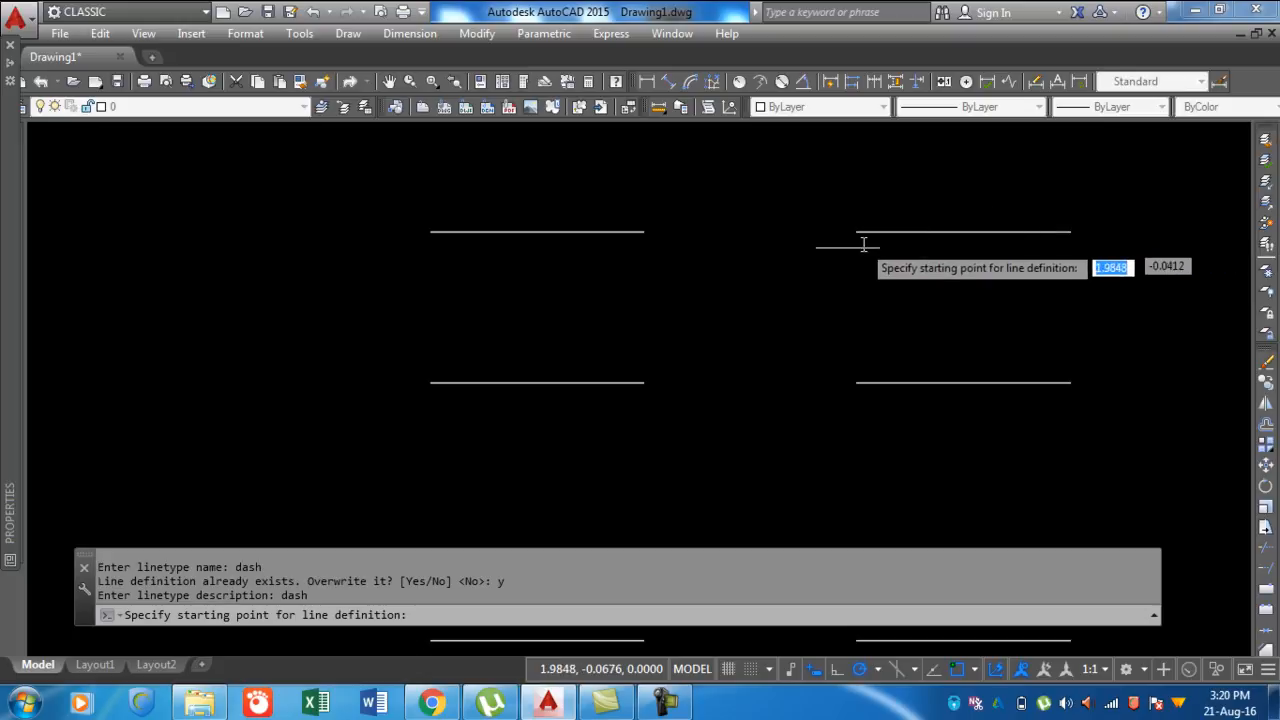
scroll(788, 266, down, 2)
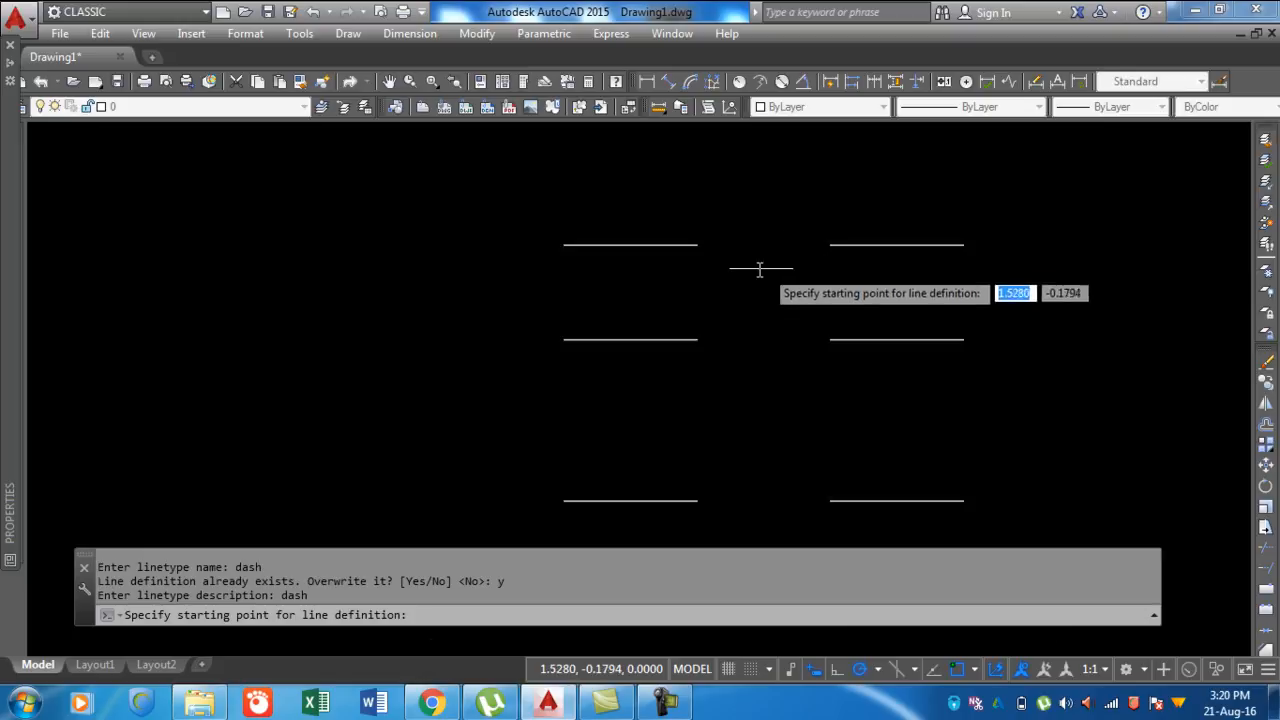
click(697, 244)
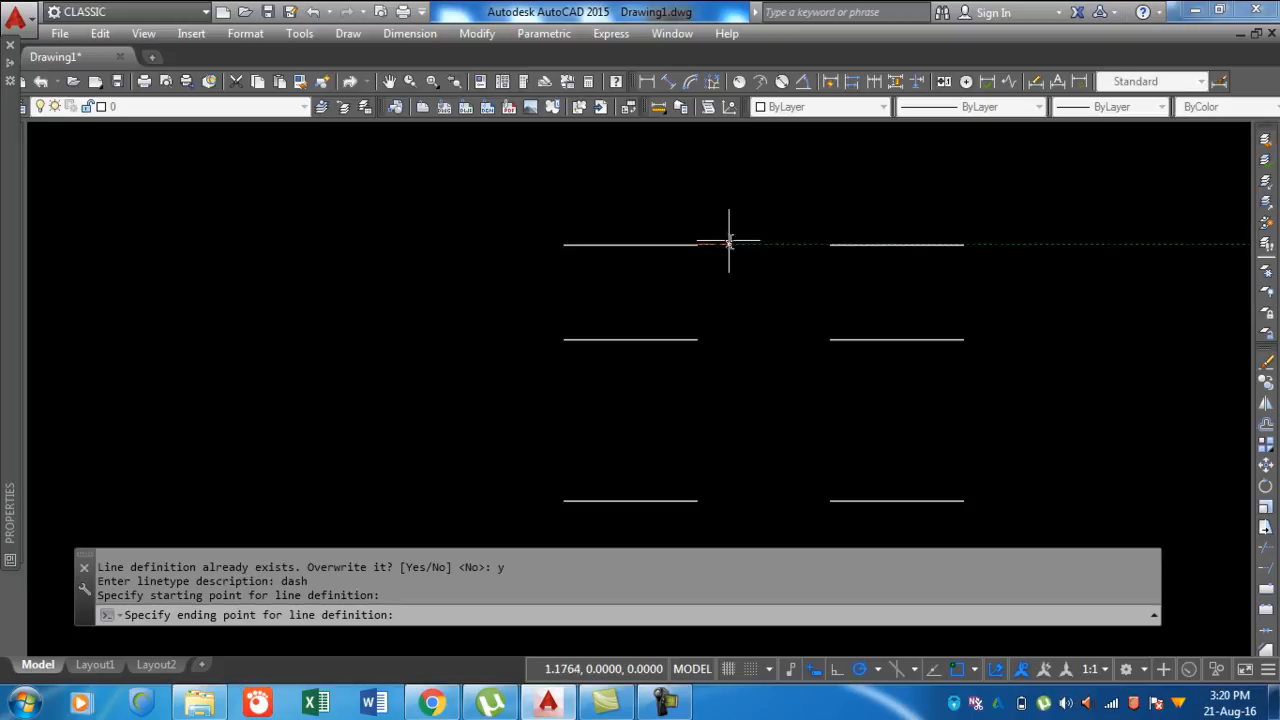
click(965, 244)
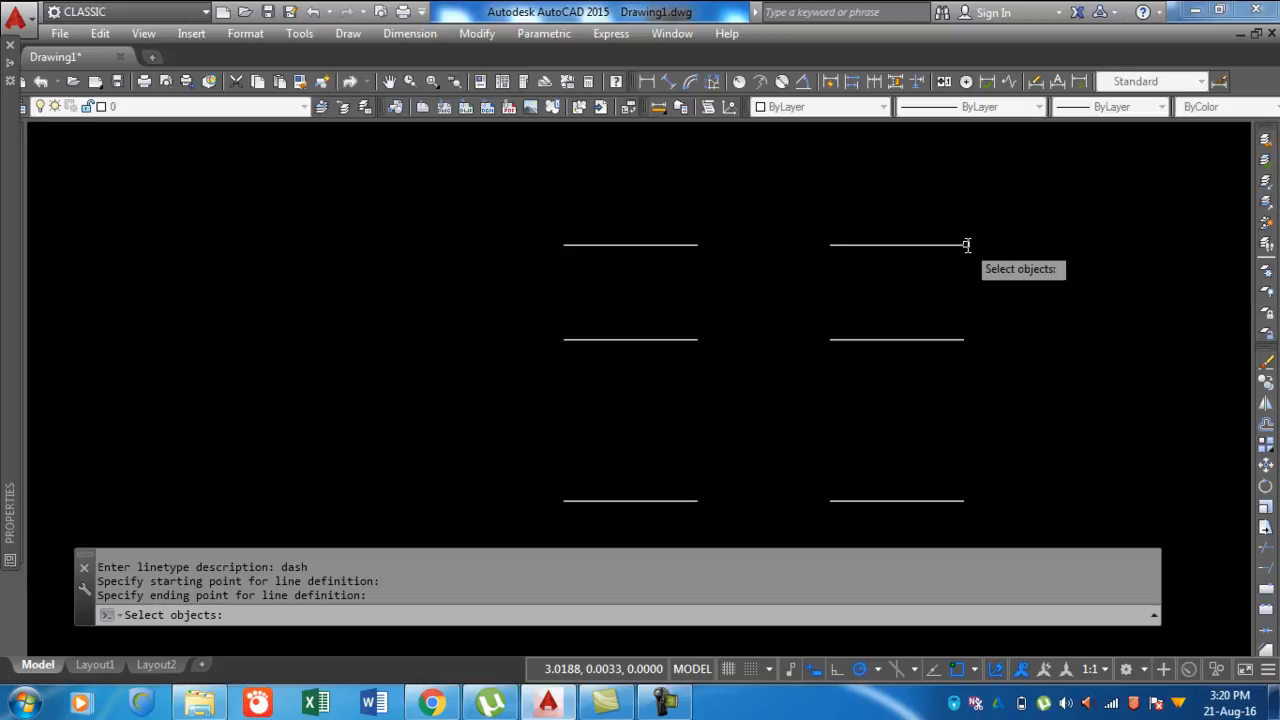
click(897, 272)
click(824, 216)
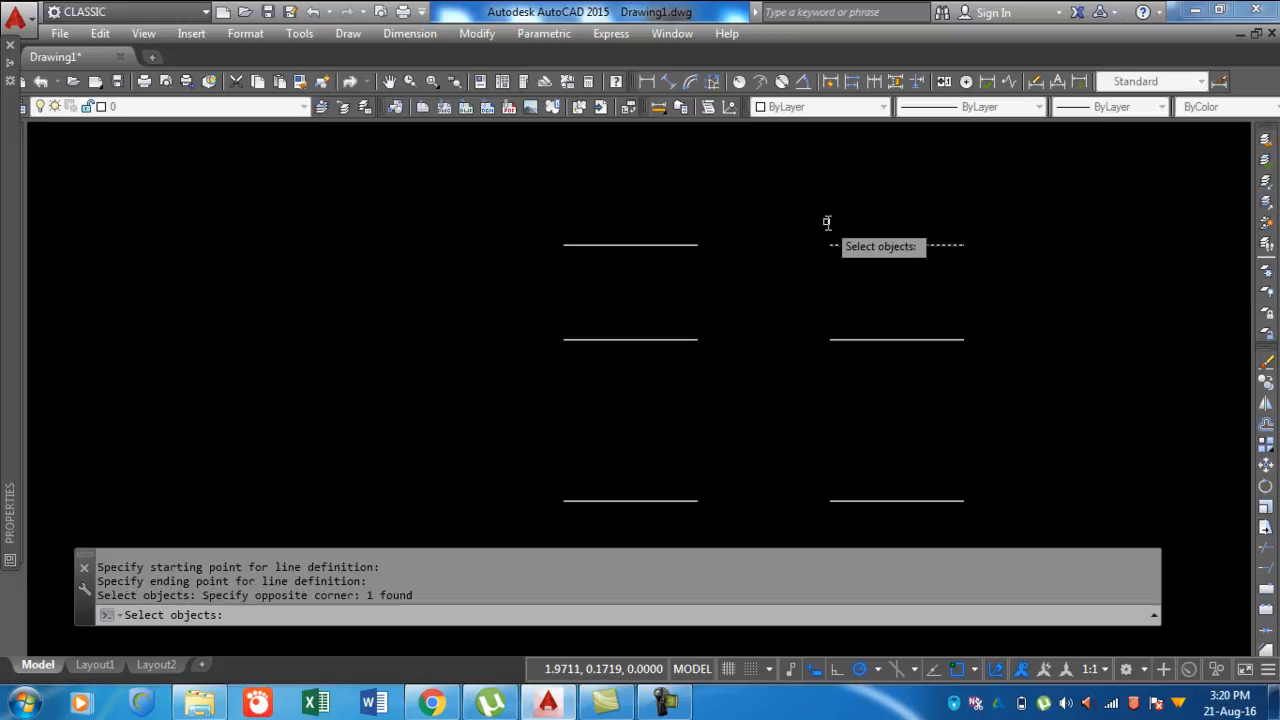
click(799, 279)
click(757, 237)
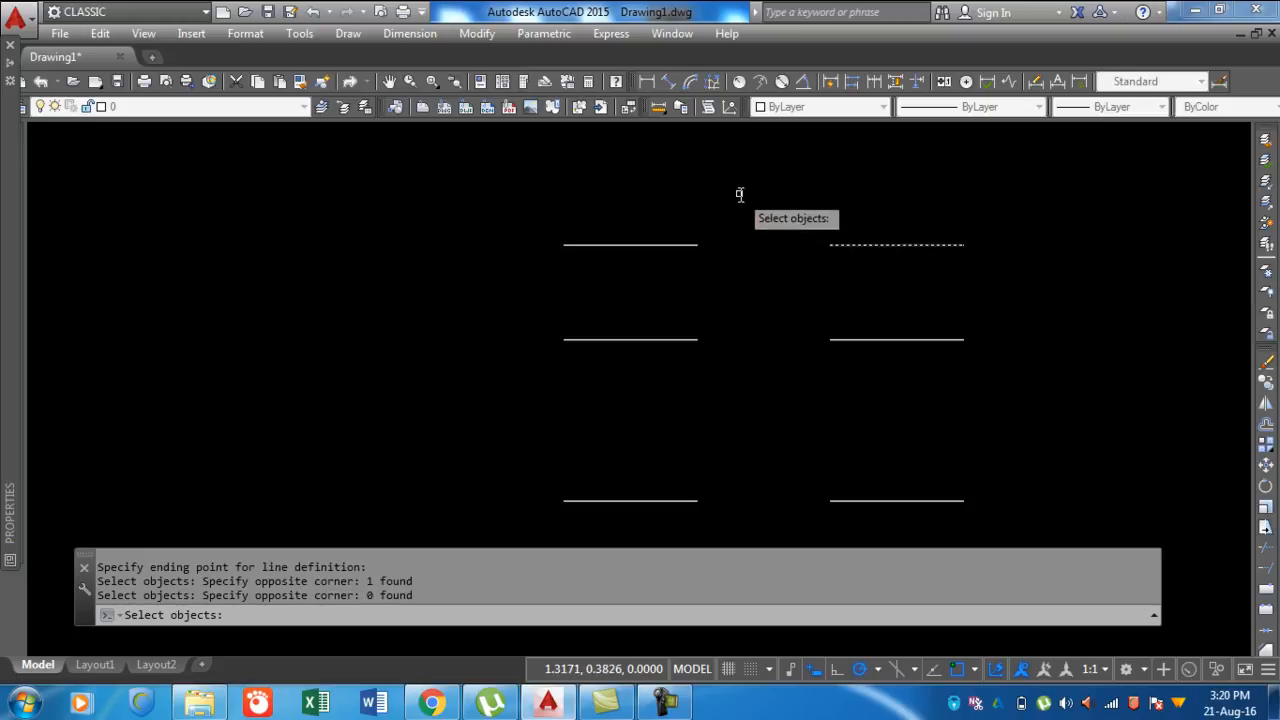
key(Return)
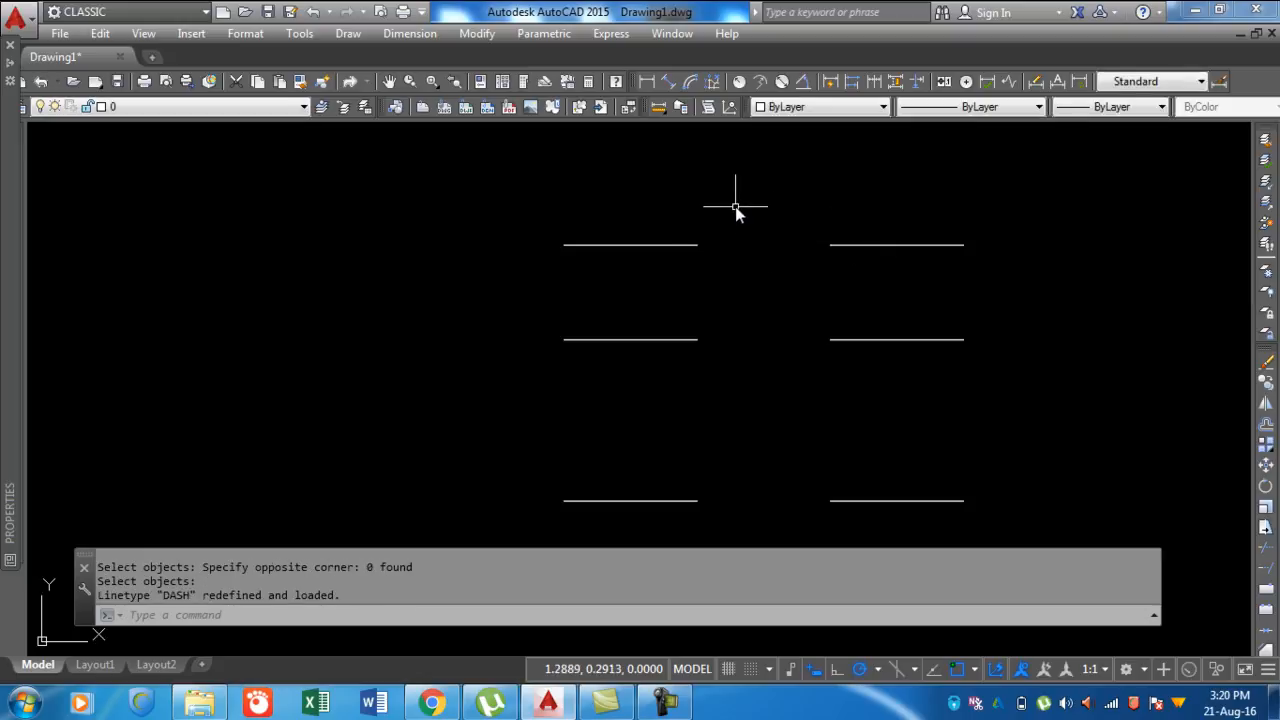
Draw a horizontal line about 8 units long above the short dashes, with Ortho on
scroll(794, 363, down, 4)
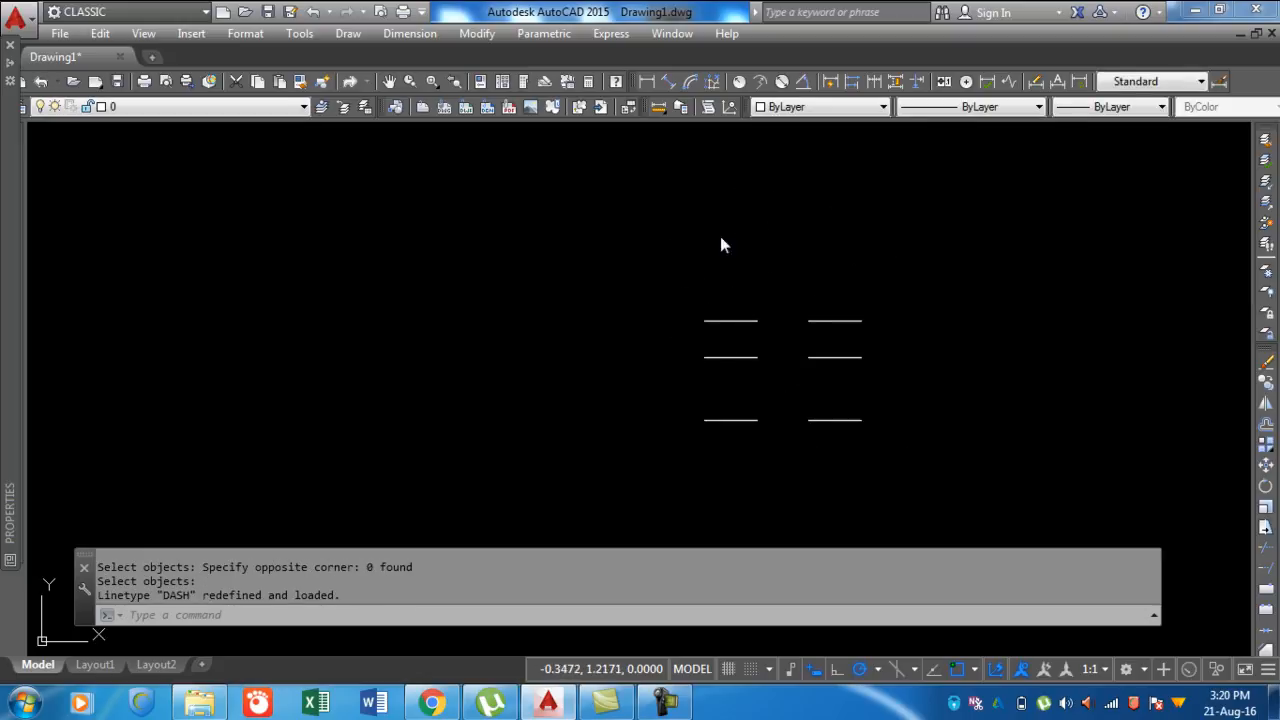
text(l)
key(Return)
click(494, 196)
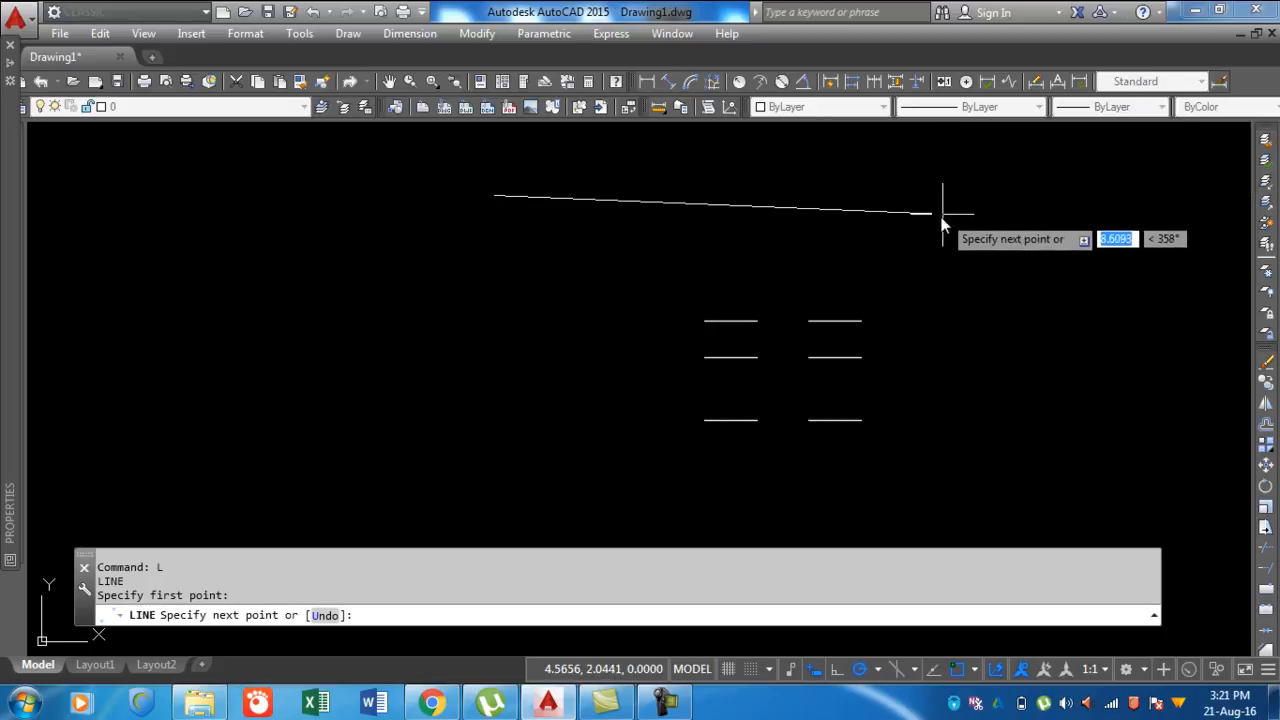
key(F8)
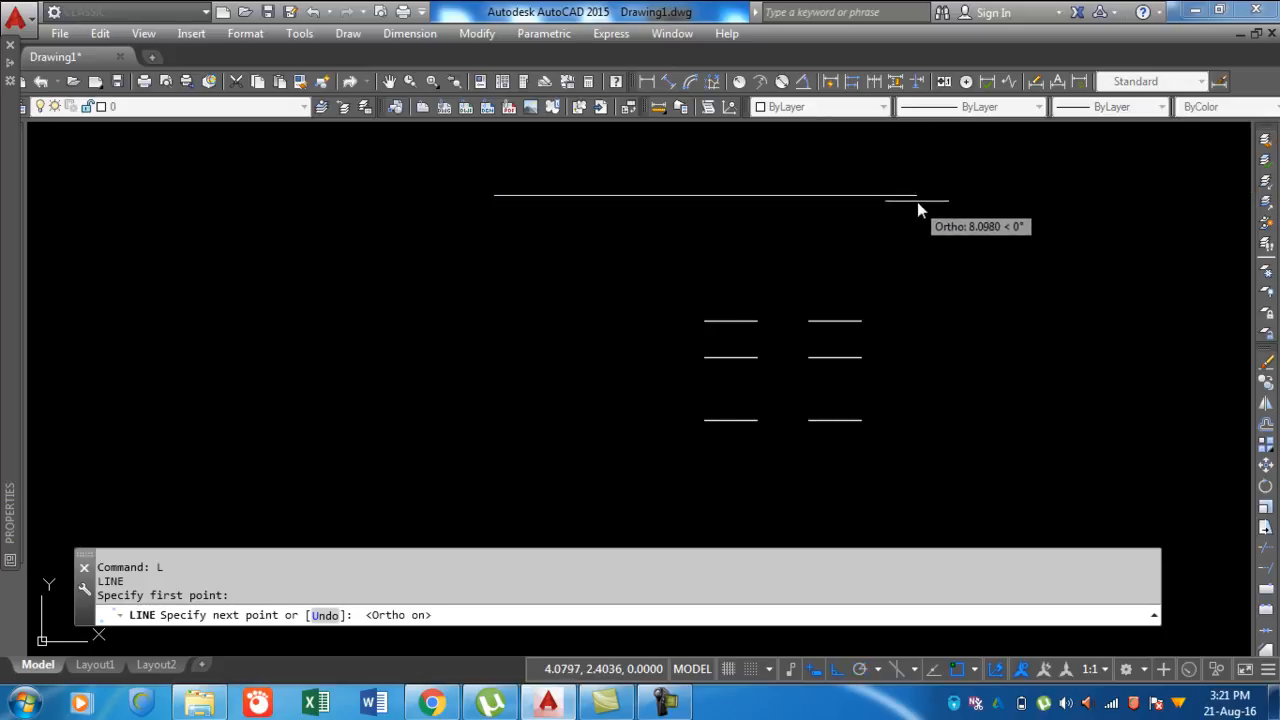
click(924, 197)
key(Return)
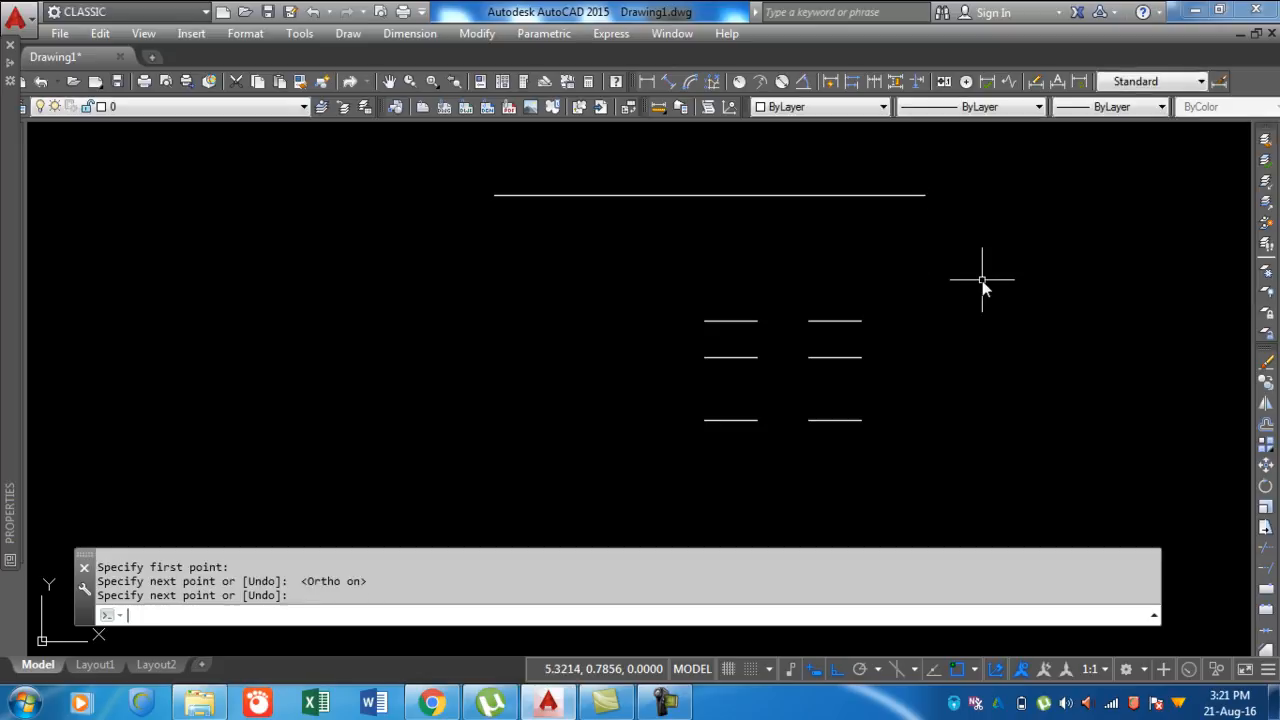
Apply the DASH linetype to the long horizontal line above the short dashes and clear the selection
click(831, 227)
click(795, 190)
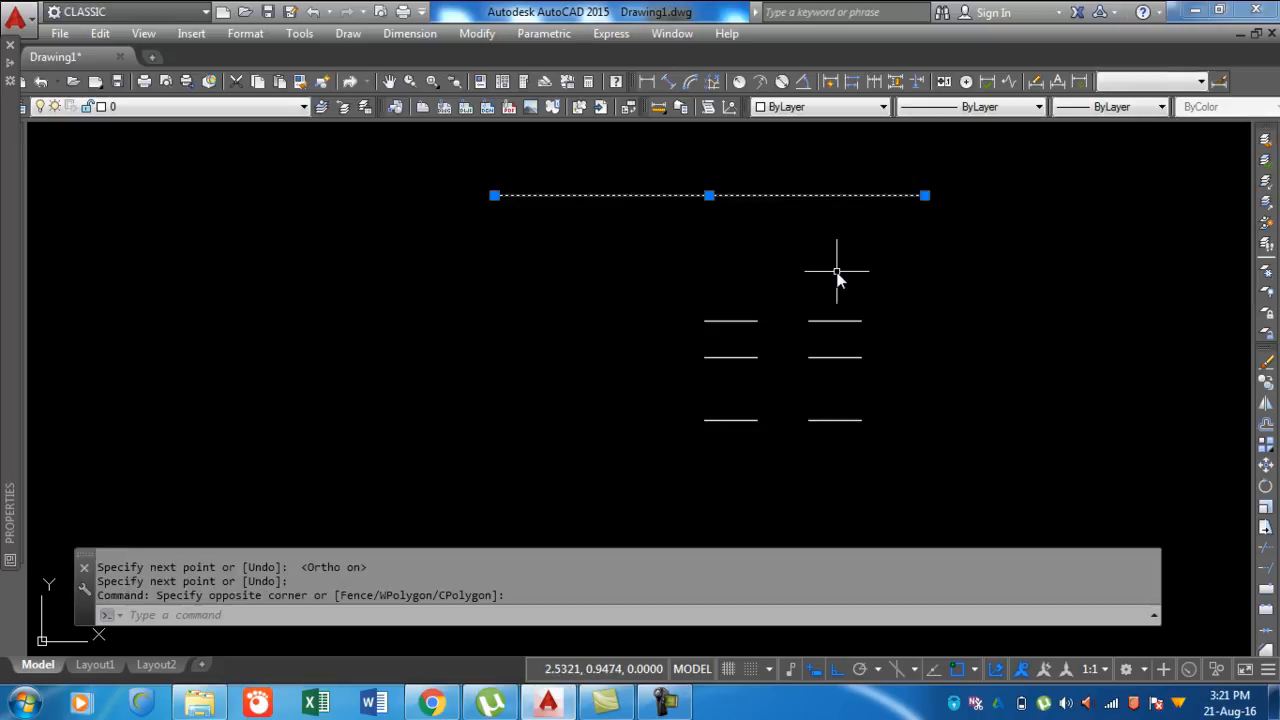
click(962, 115)
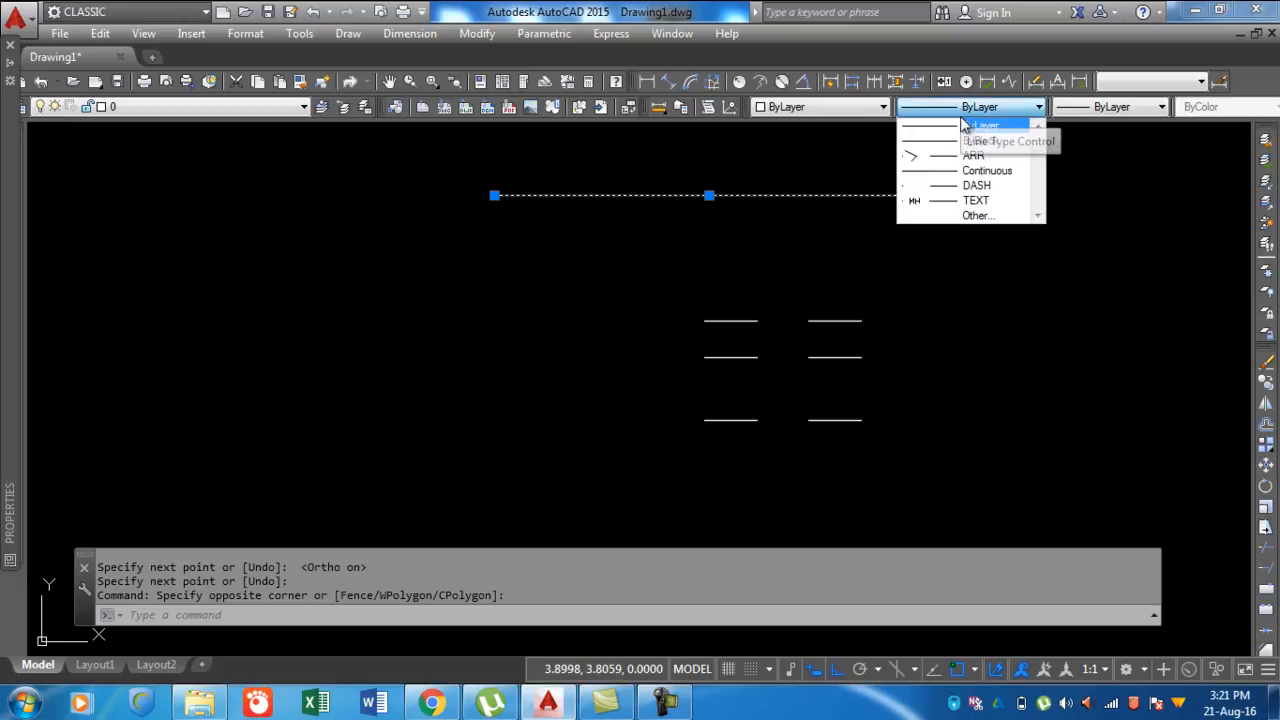
click(978, 188)
scroll(780, 235, up, 4)
scroll(866, 430, down, 4)
scroll(868, 434, up, 2)
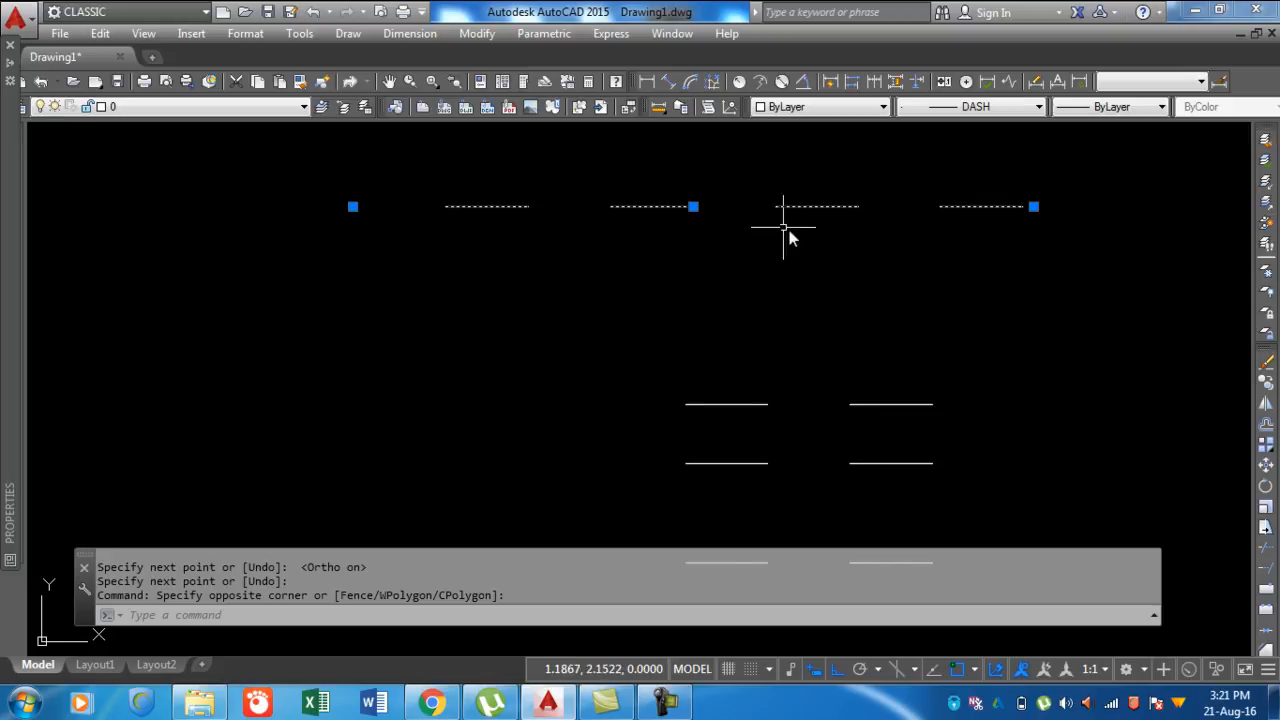
key(Escape)
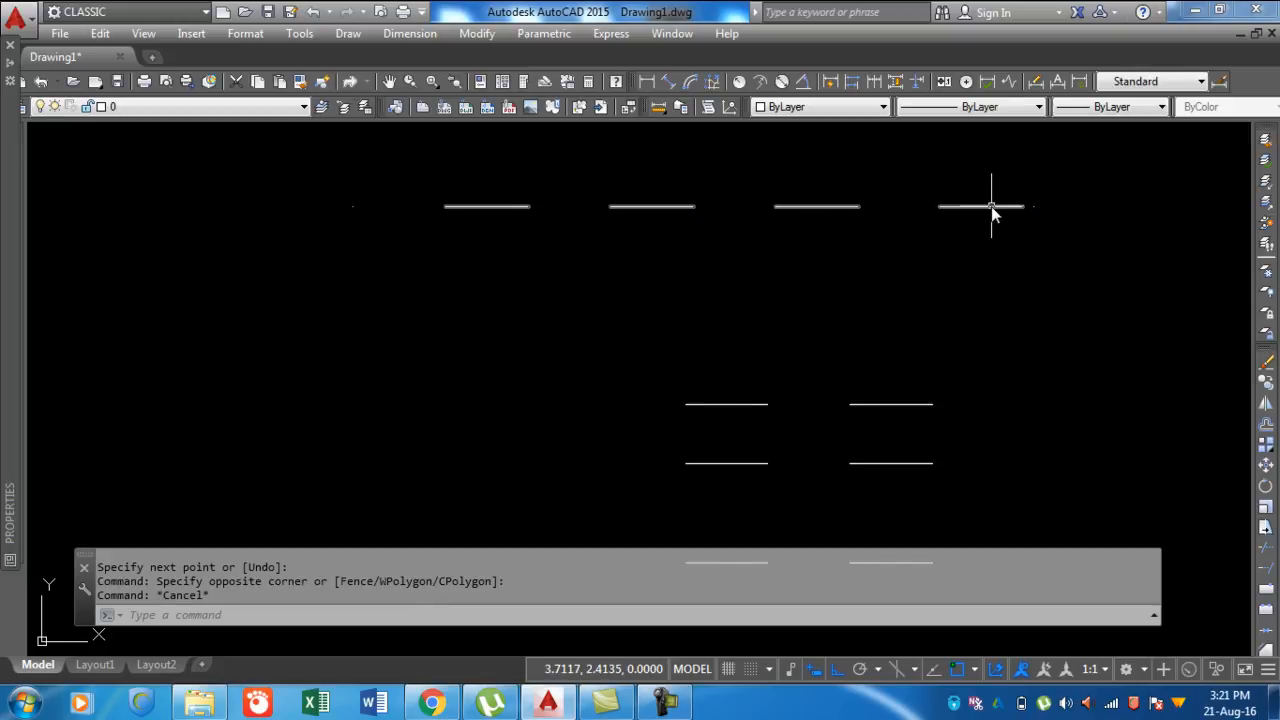
Draw a line segment 0.5 units long at 45° in the empty area left of the short dashes, with Ortho off
scroll(718, 320, down, 2)
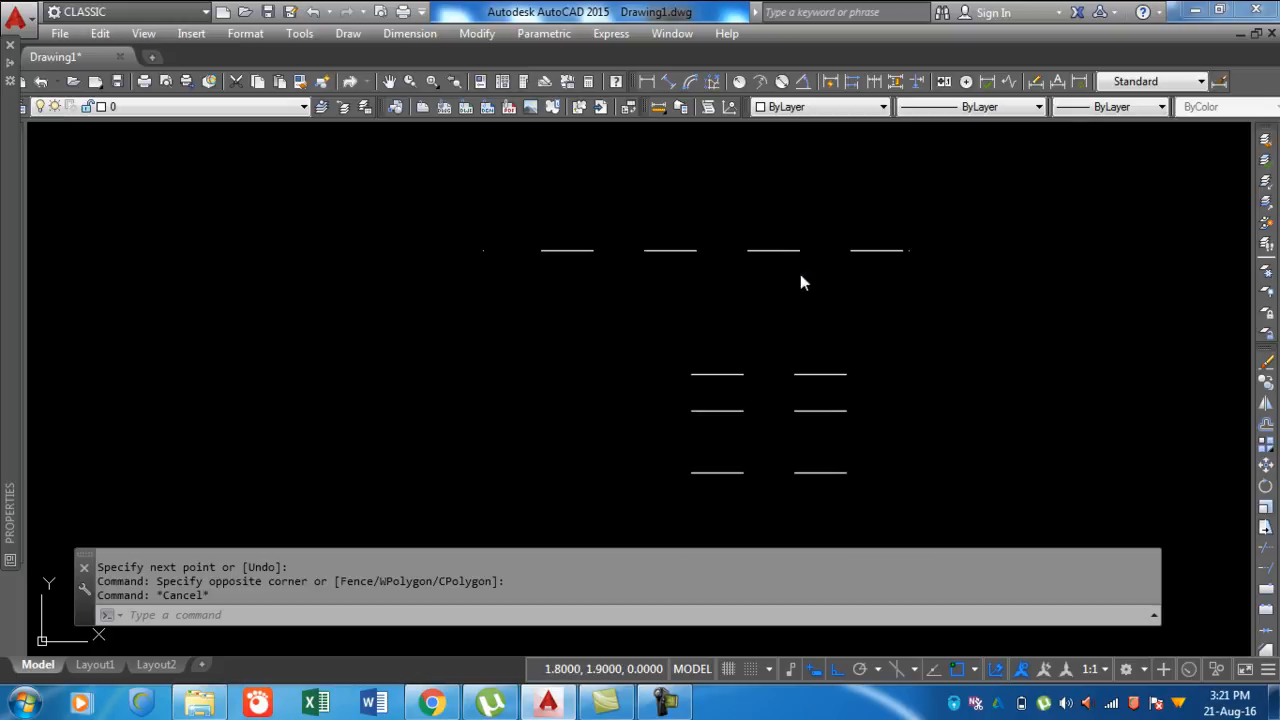
scroll(781, 325, down, 2)
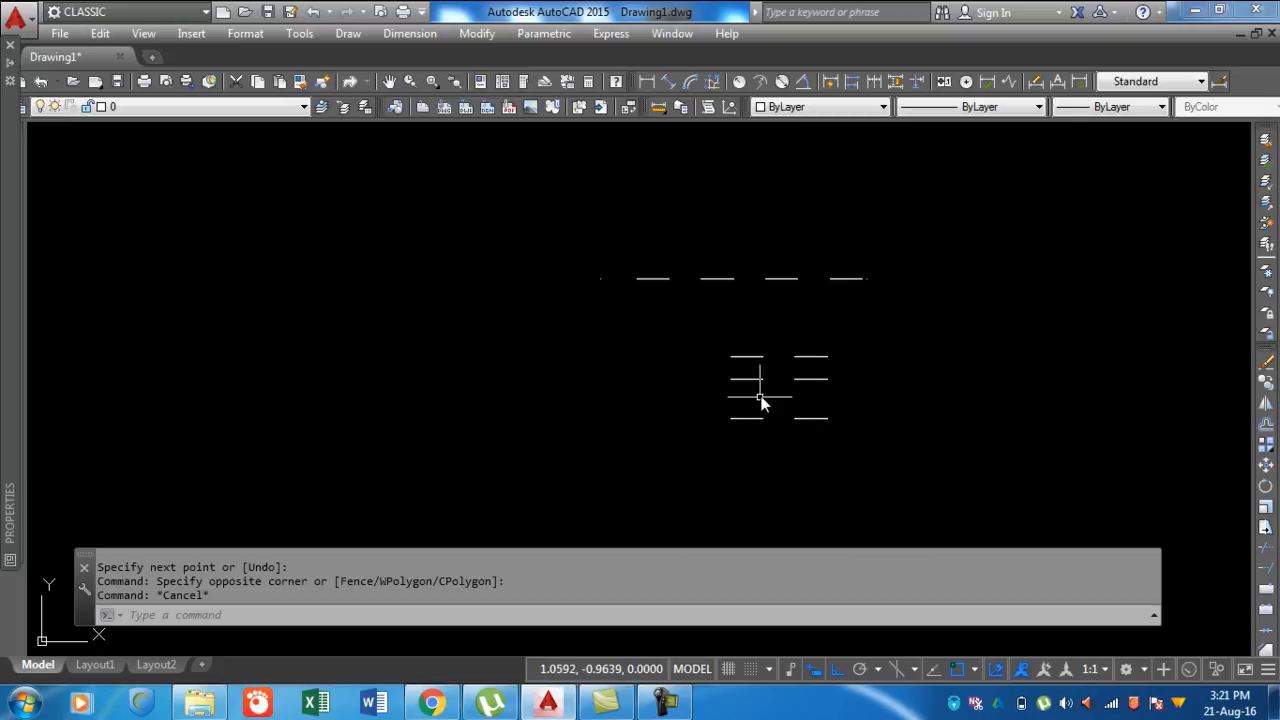
mouse_move(763, 380)
middle_down()
mouse_move(763, 294)
mouse_move(812, 388)
middle_up()
scroll(774, 279, up, 4)
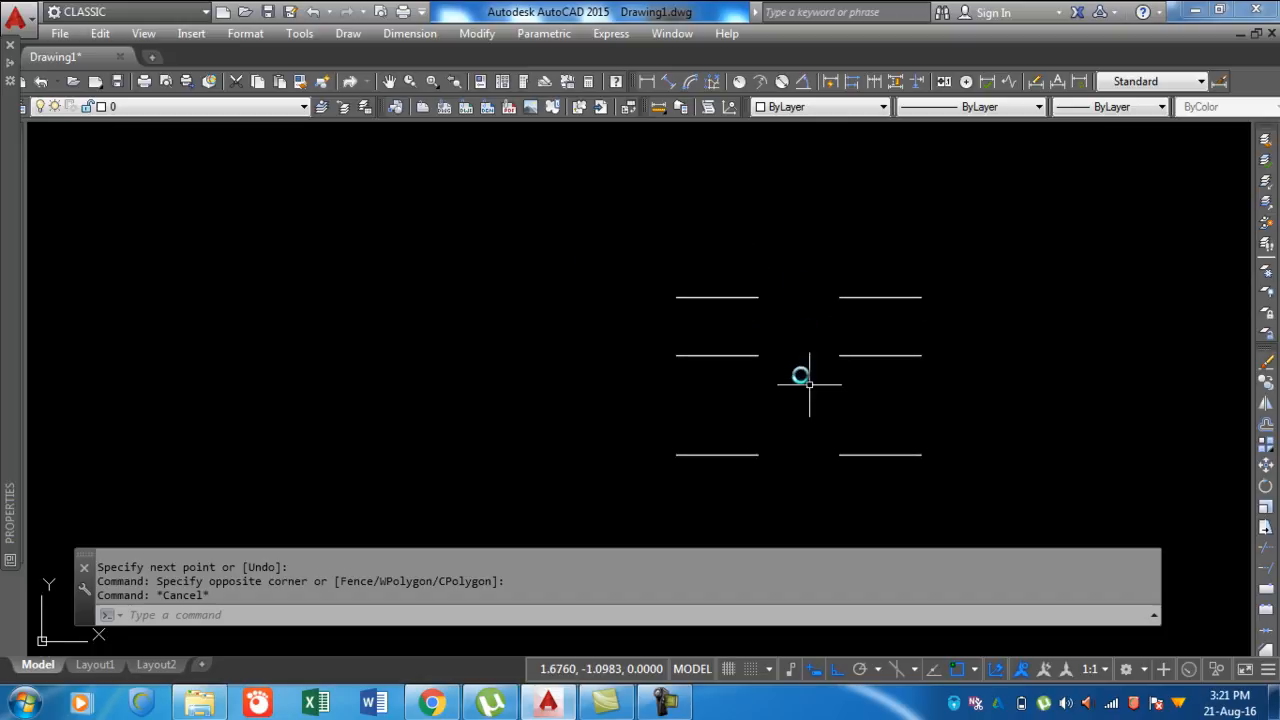
mouse_move(384, 378)
middle_down()
mouse_move(642, 293)
mouse_move(537, 371)
middle_up()
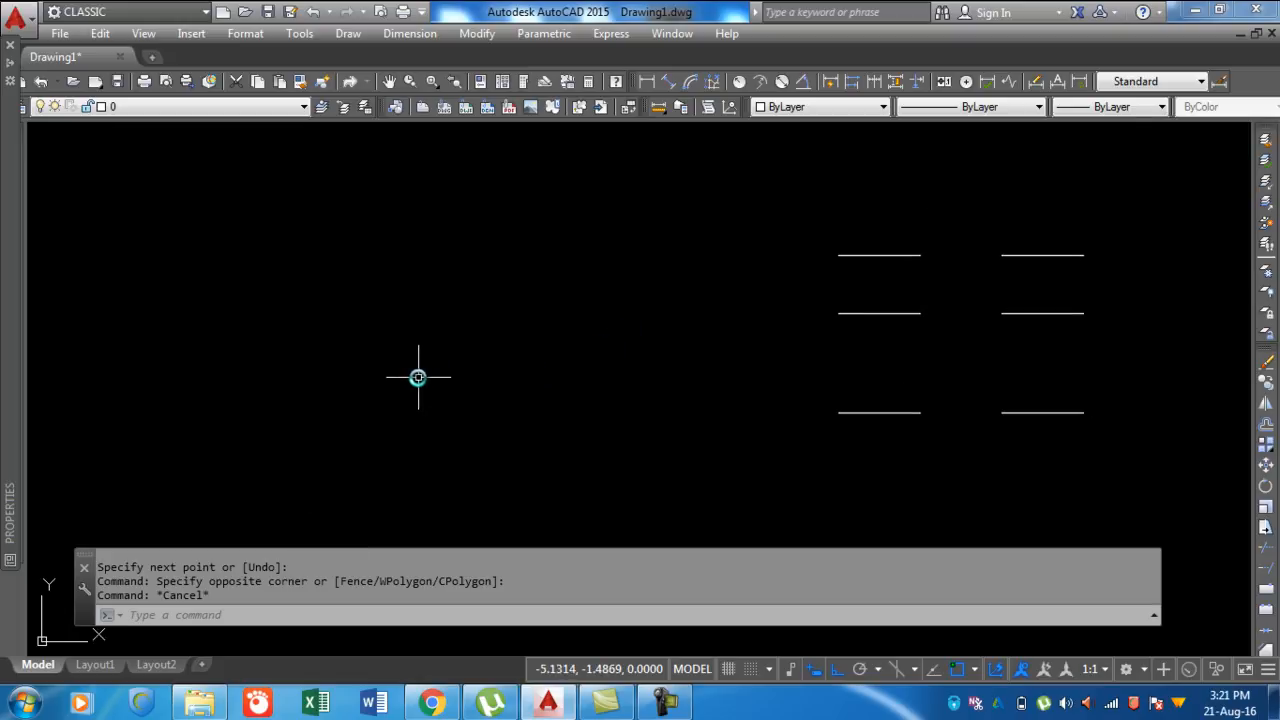
text(L)
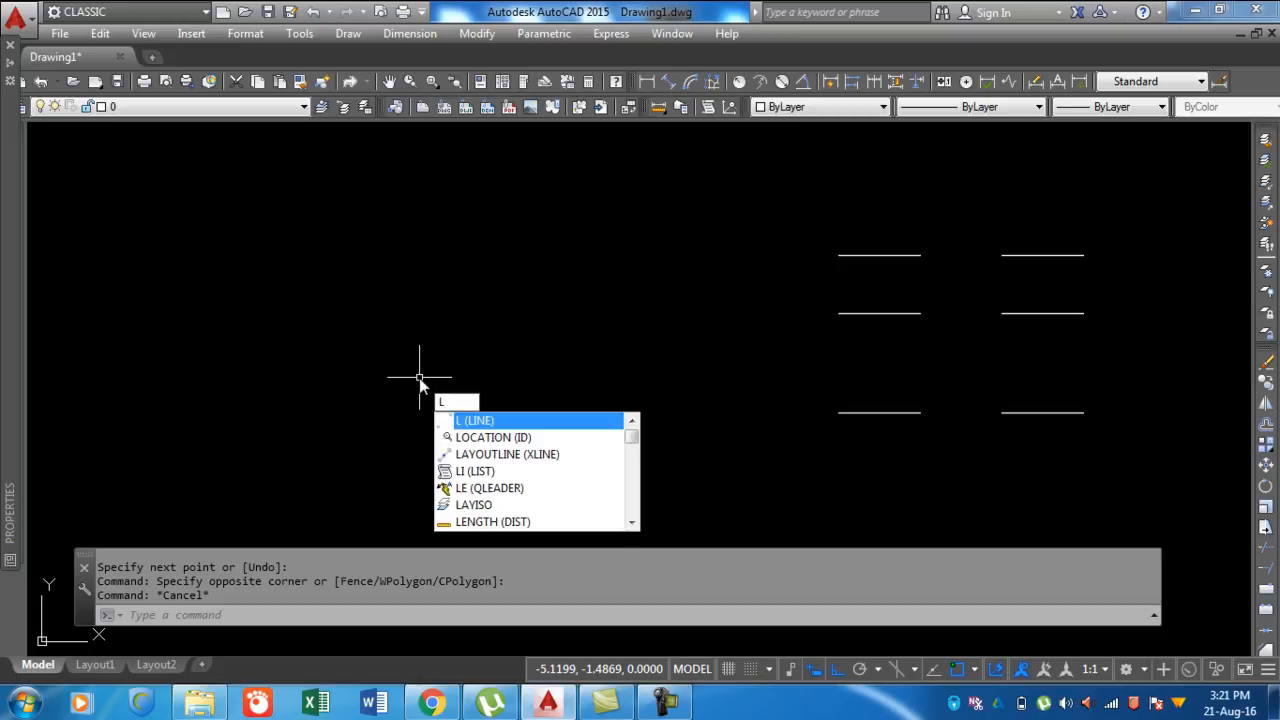
key(Return)
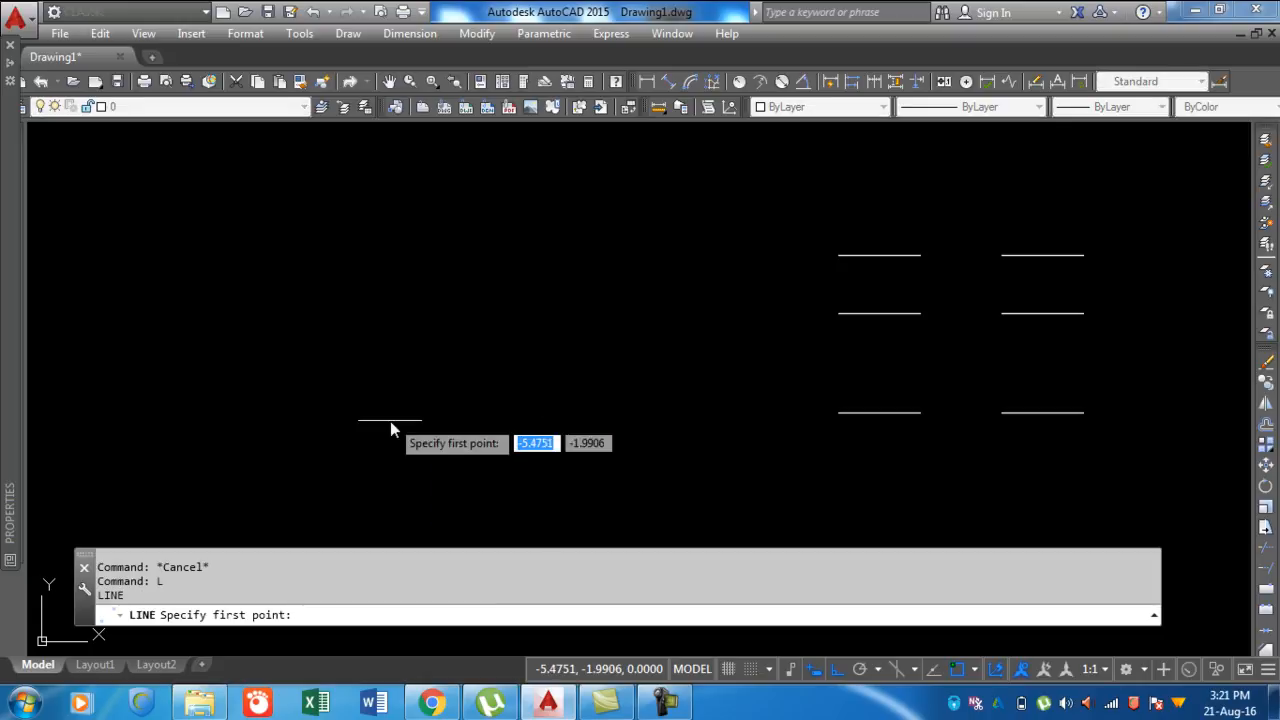
click(407, 419)
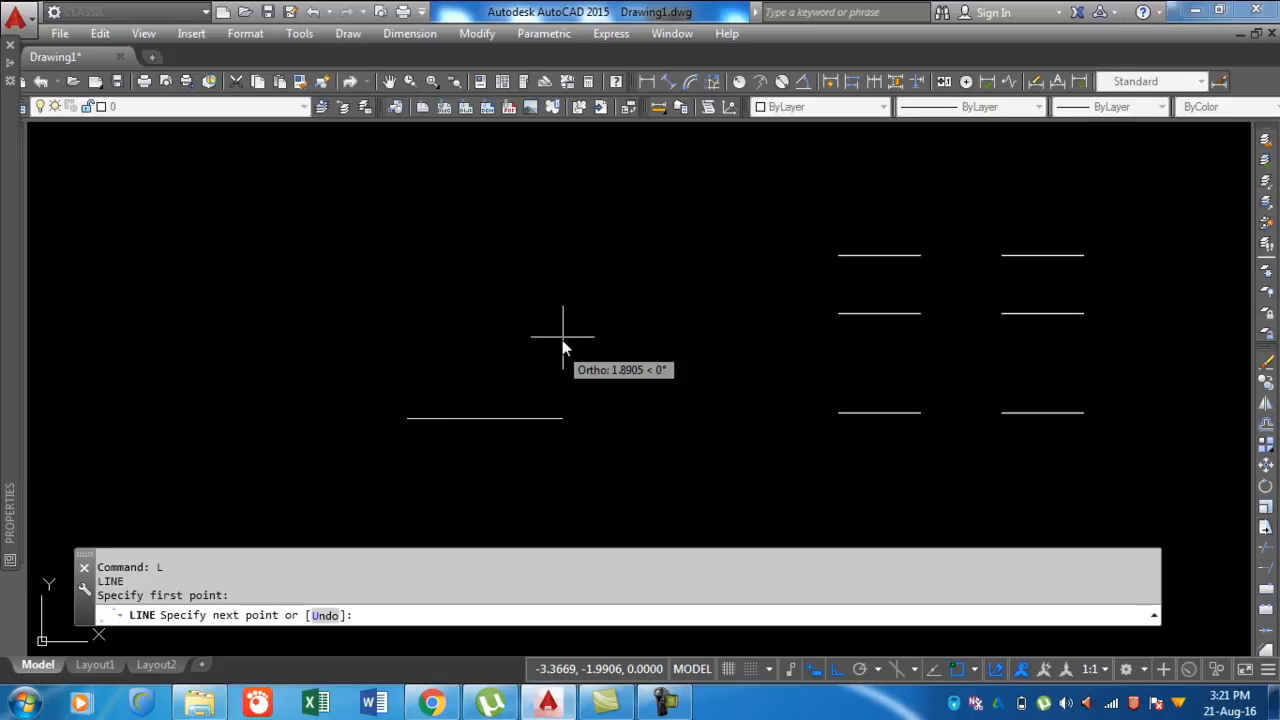
key(F8)
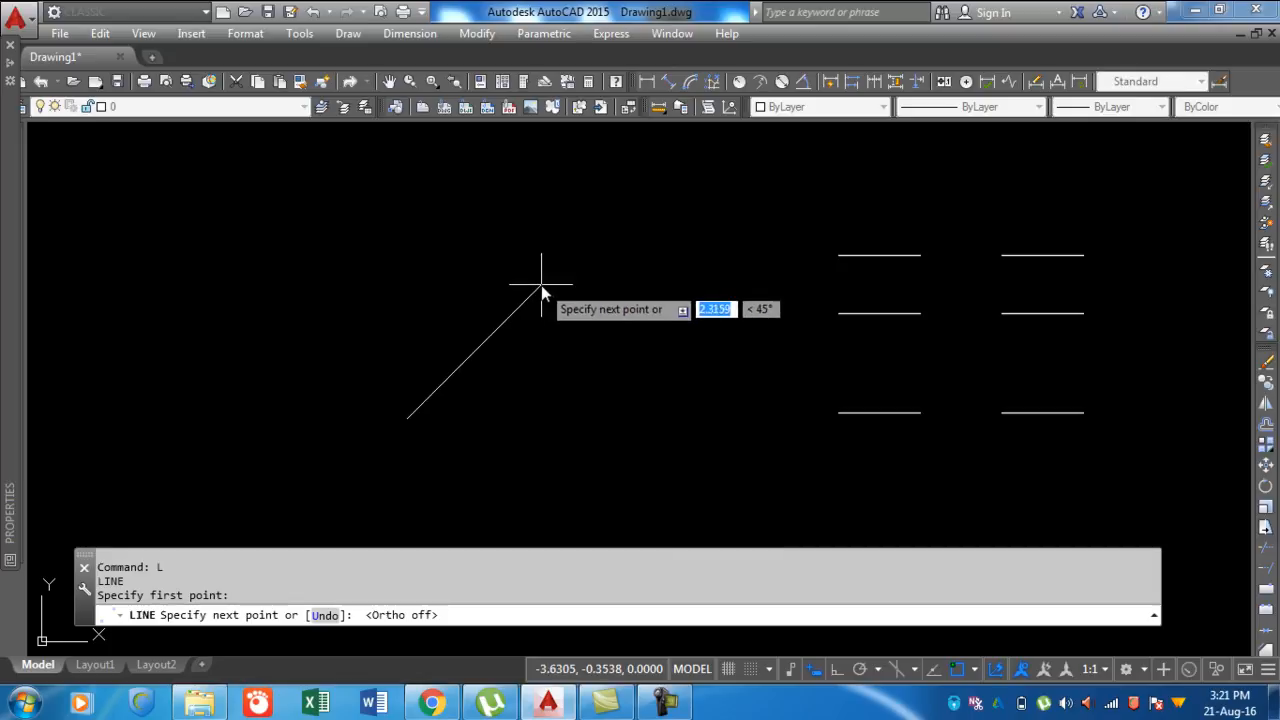
text(.5)
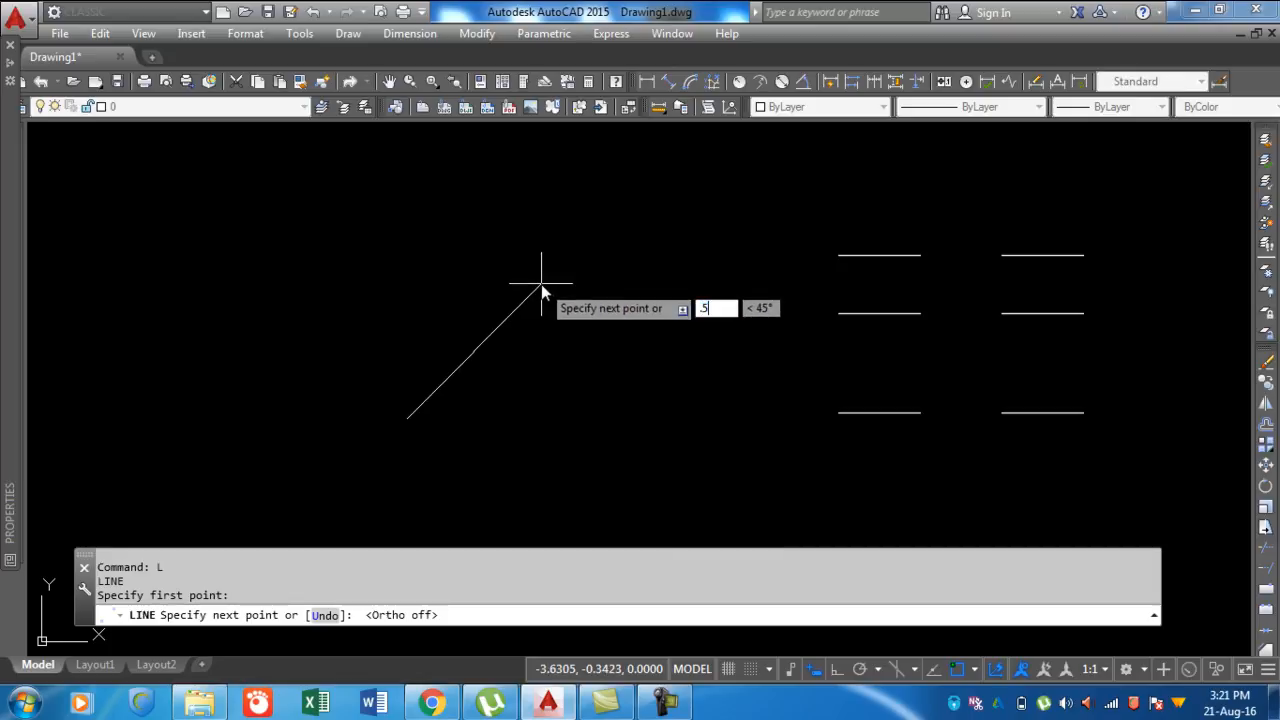
key(Return)
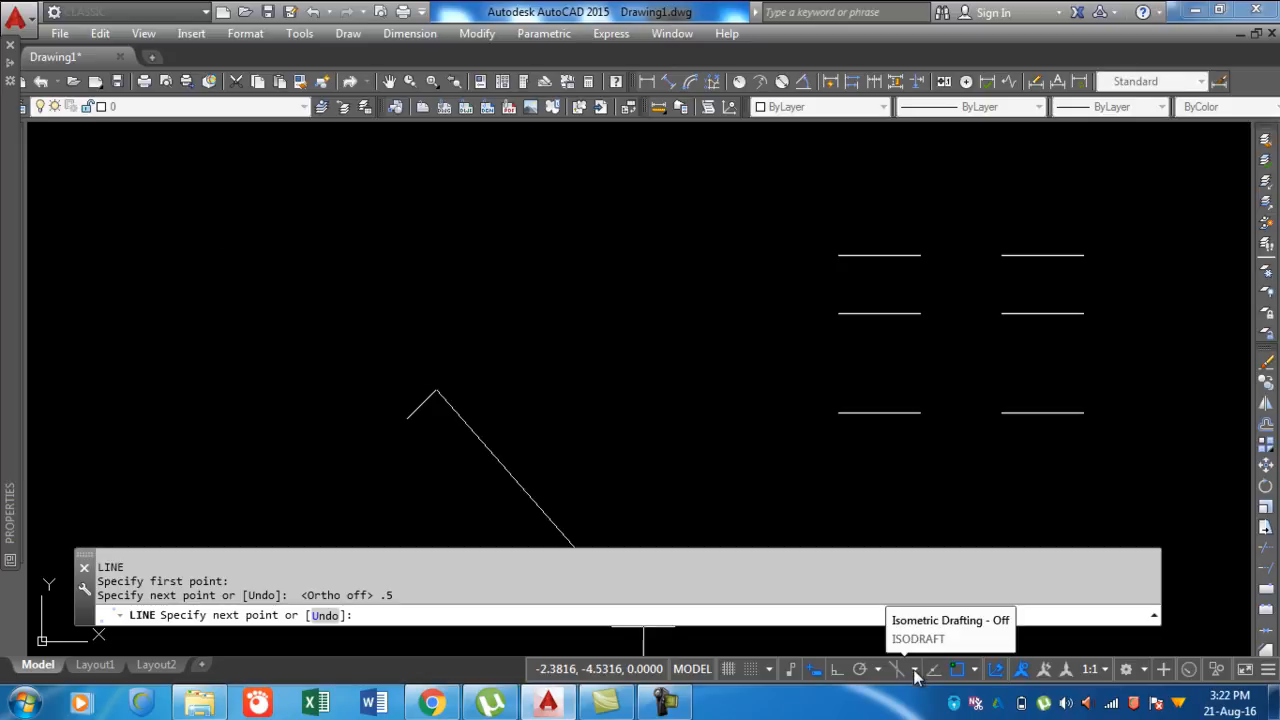
Turn on polar tracking in the drafting settings, keeping the 45° increment angle
click(974, 669)
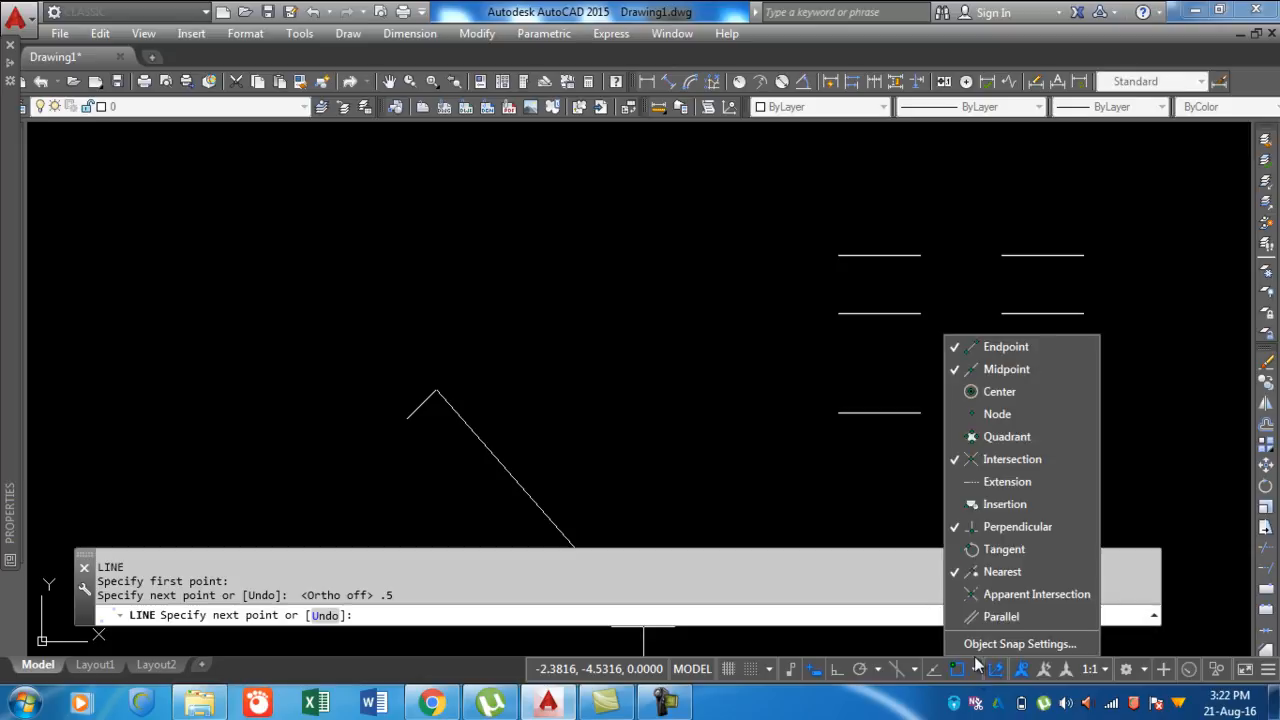
click(914, 670)
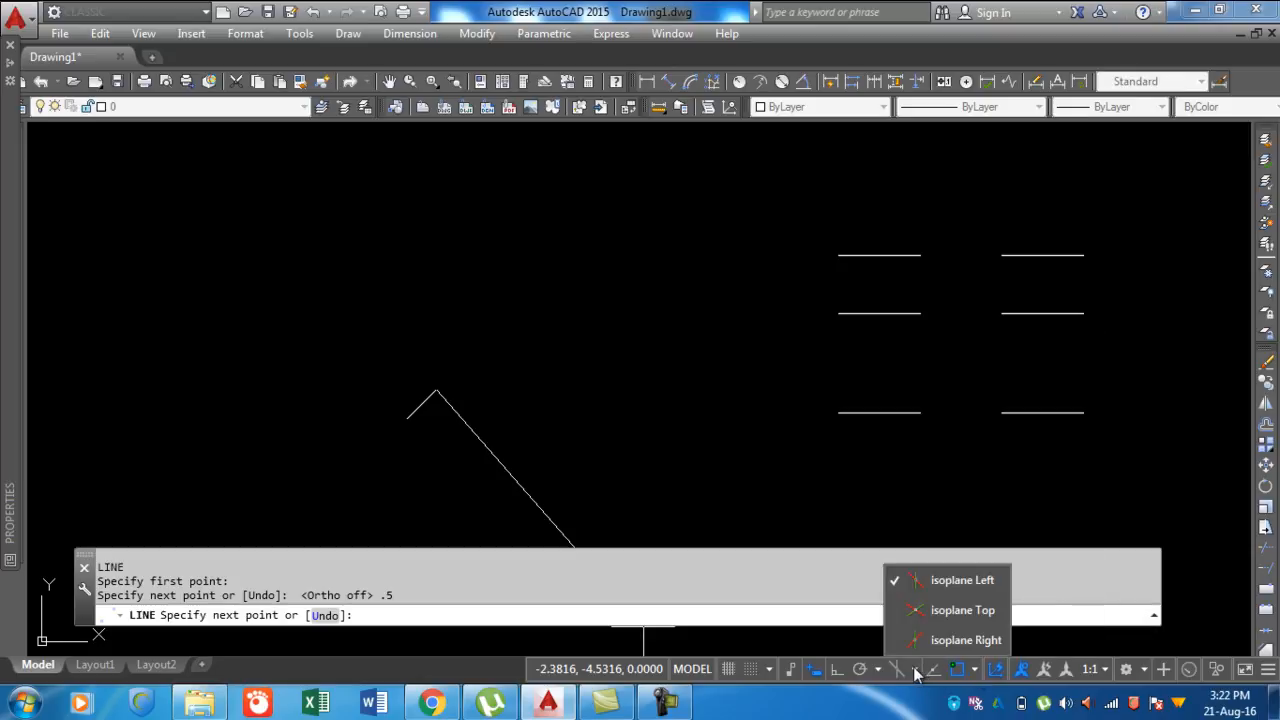
click(876, 670)
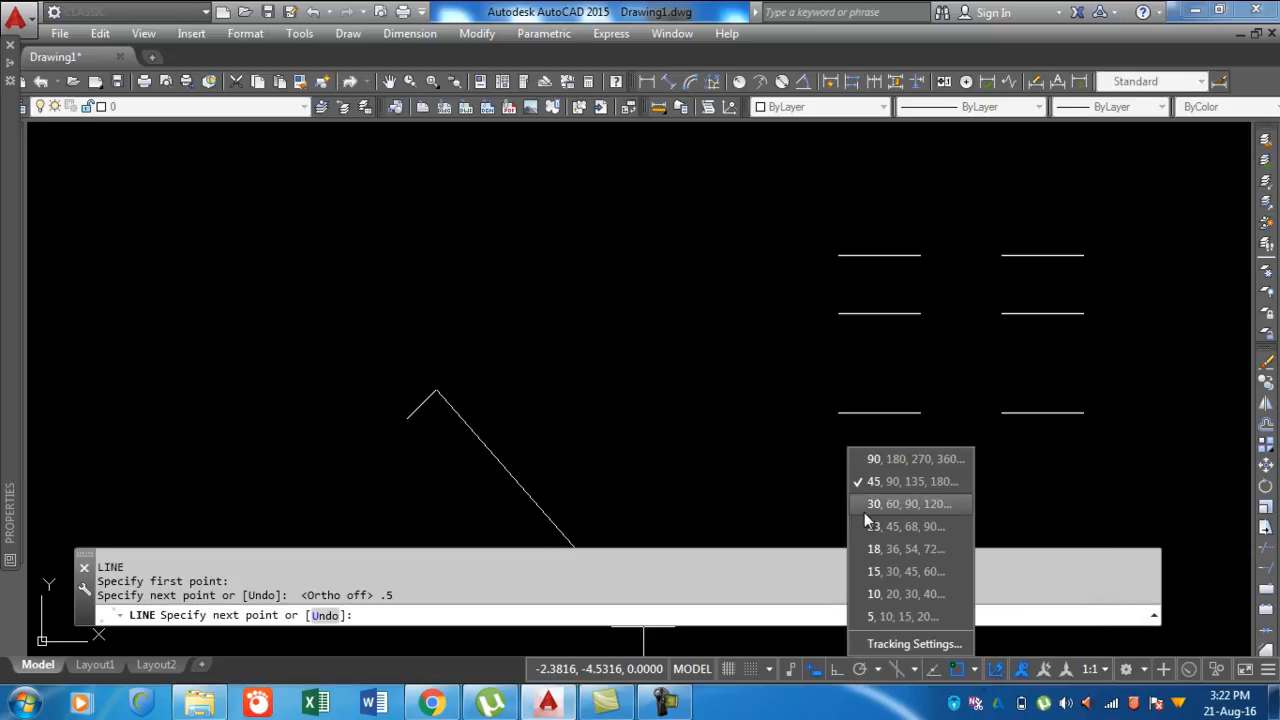
click(914, 643)
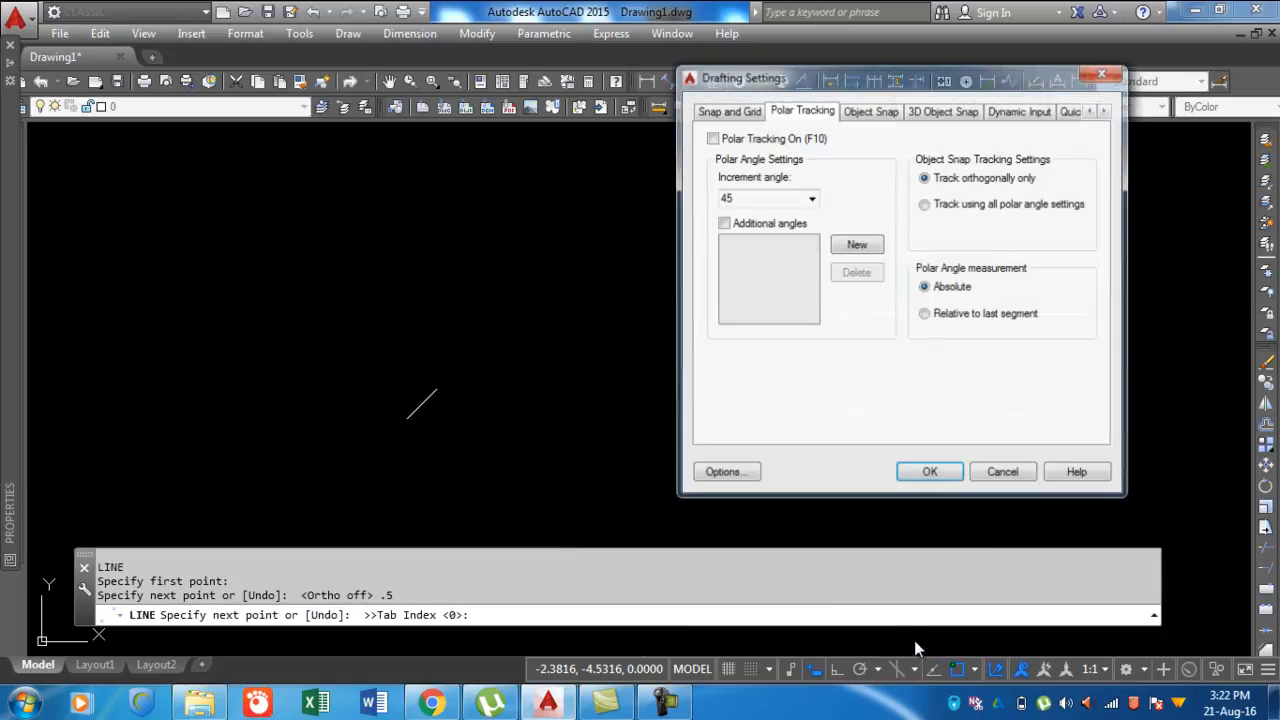
click(710, 138)
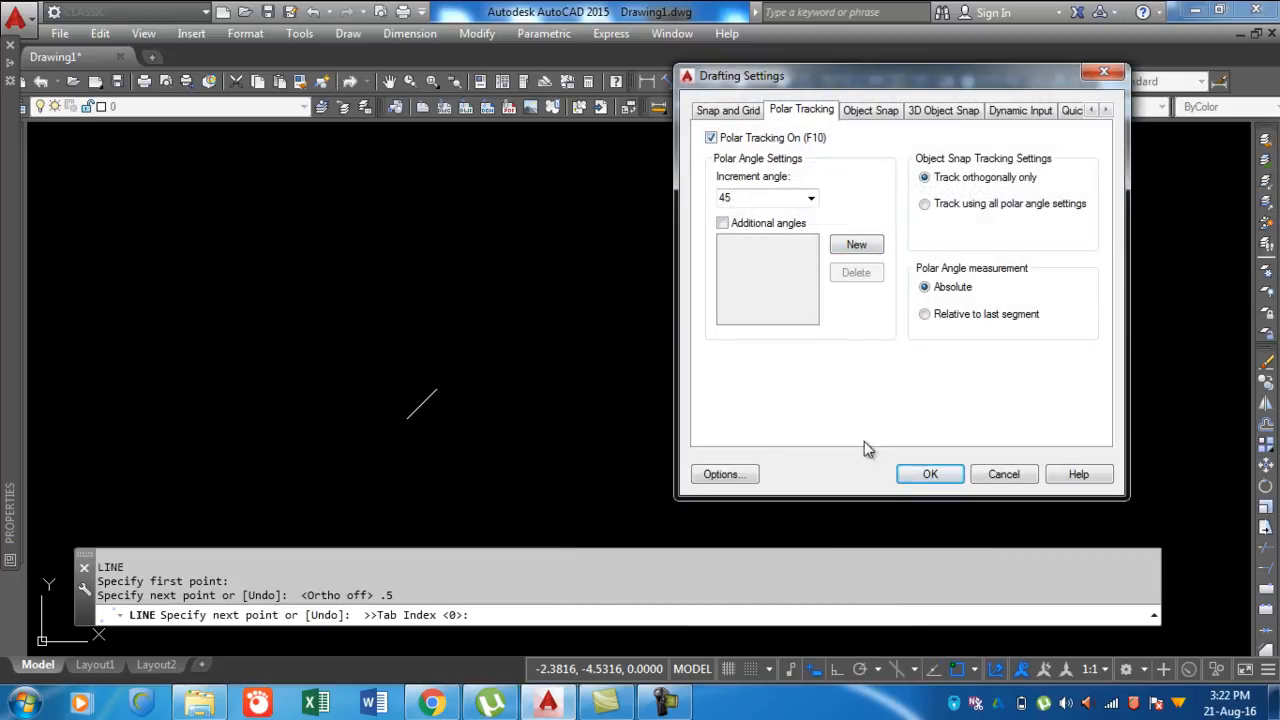
click(927, 476)
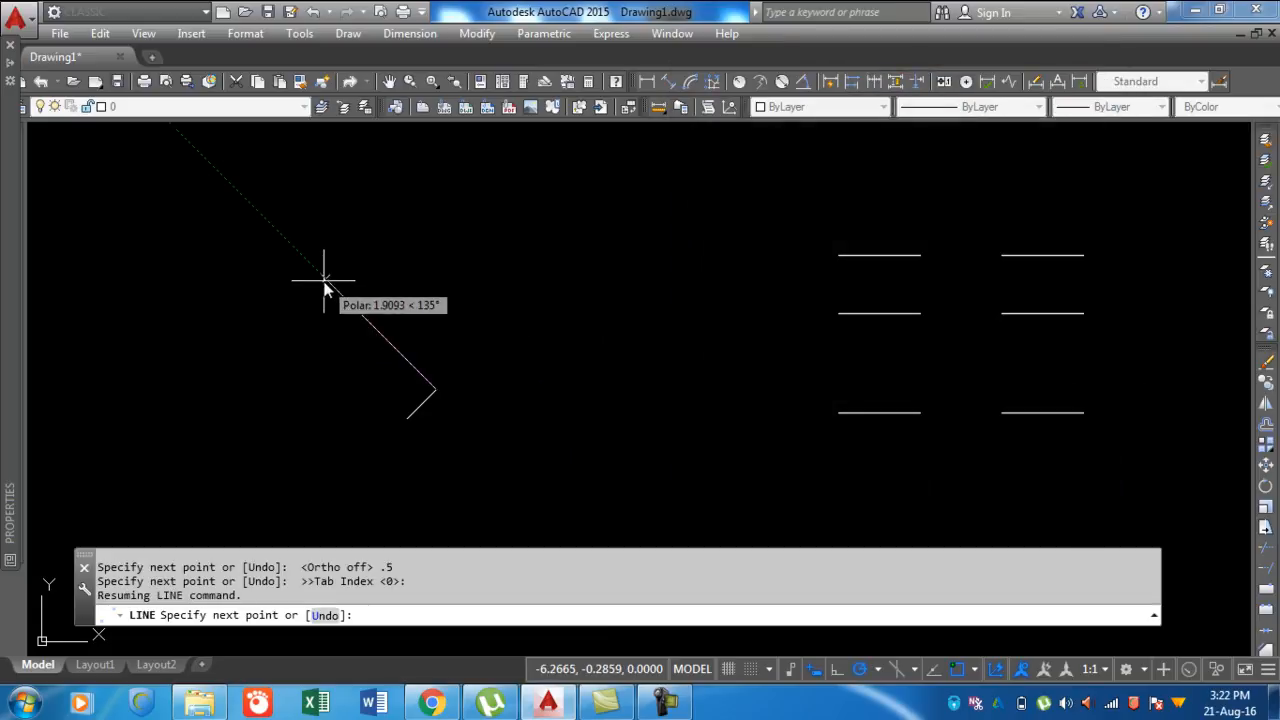
Complete the arrowhead with a second segment 0.5 units long at 135° and end the line
text(.5)
key(Return)
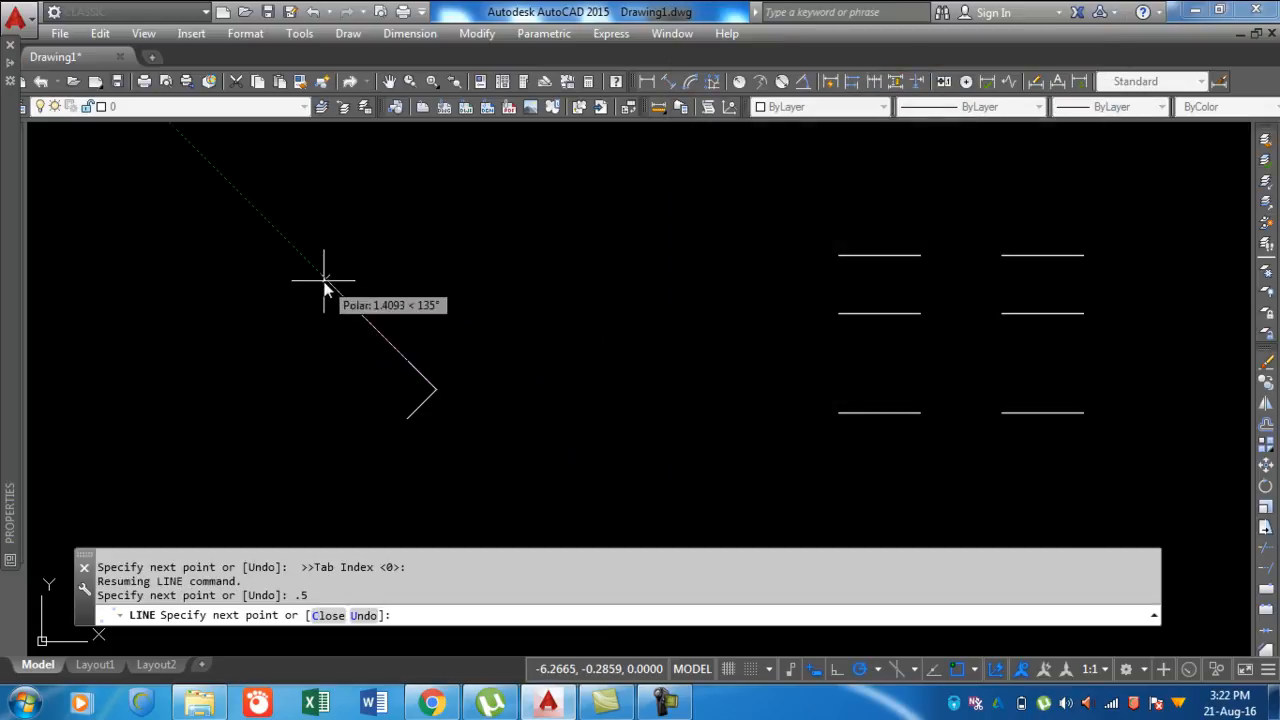
key(Return)
scroll(457, 406, up, 2)
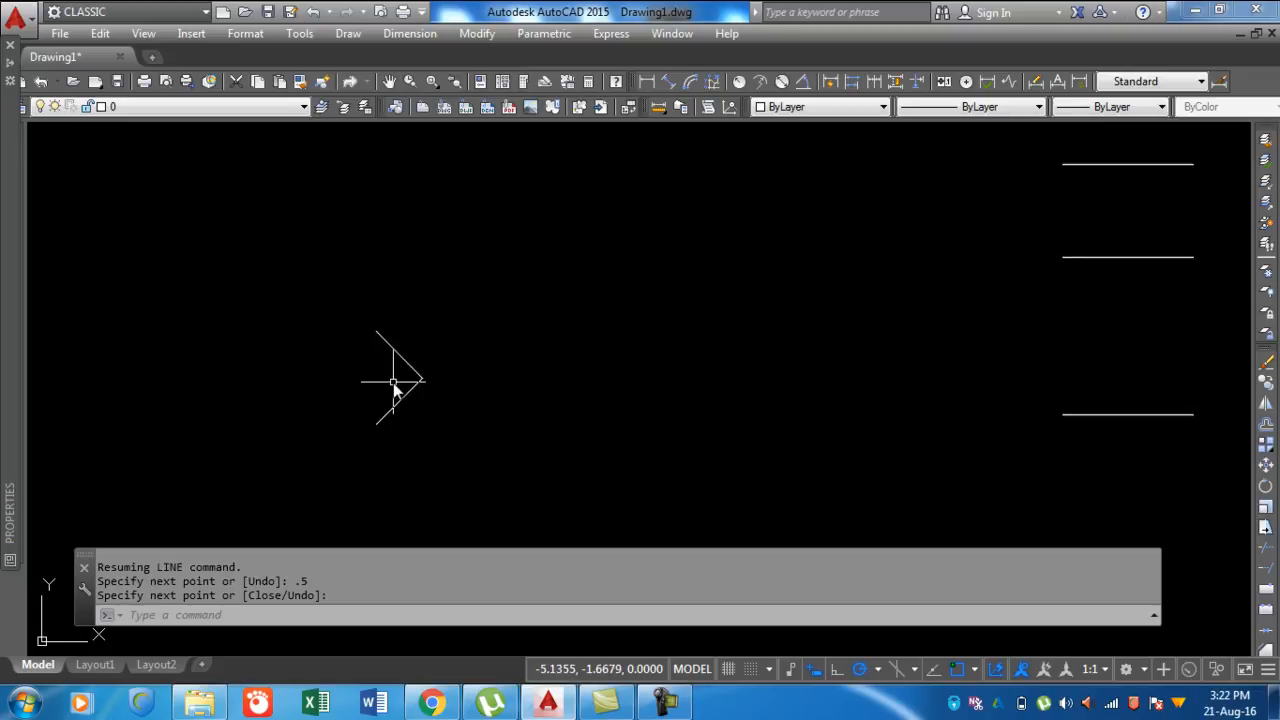
scroll(509, 337, up, 2)
scroll(514, 357, down, 4)
click(518, 395)
click(457, 314)
text(m)
key(Return)
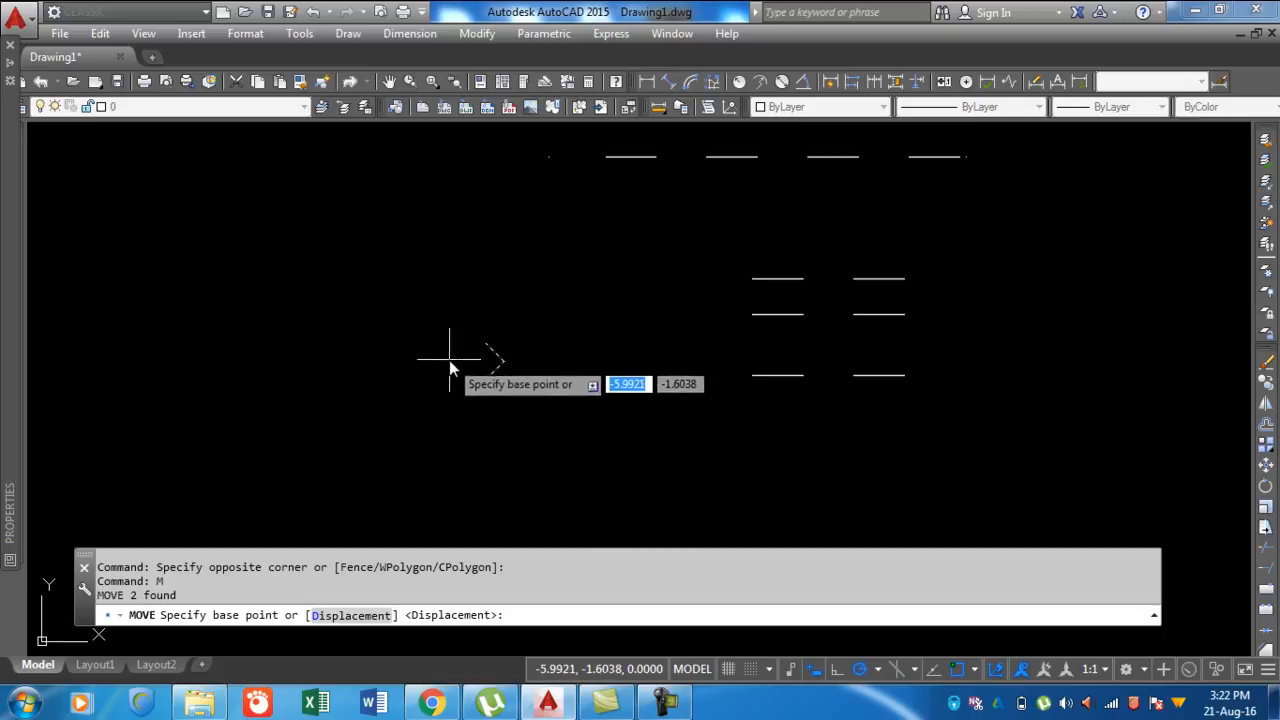
click(504, 359)
scroll(875, 311, up, 5)
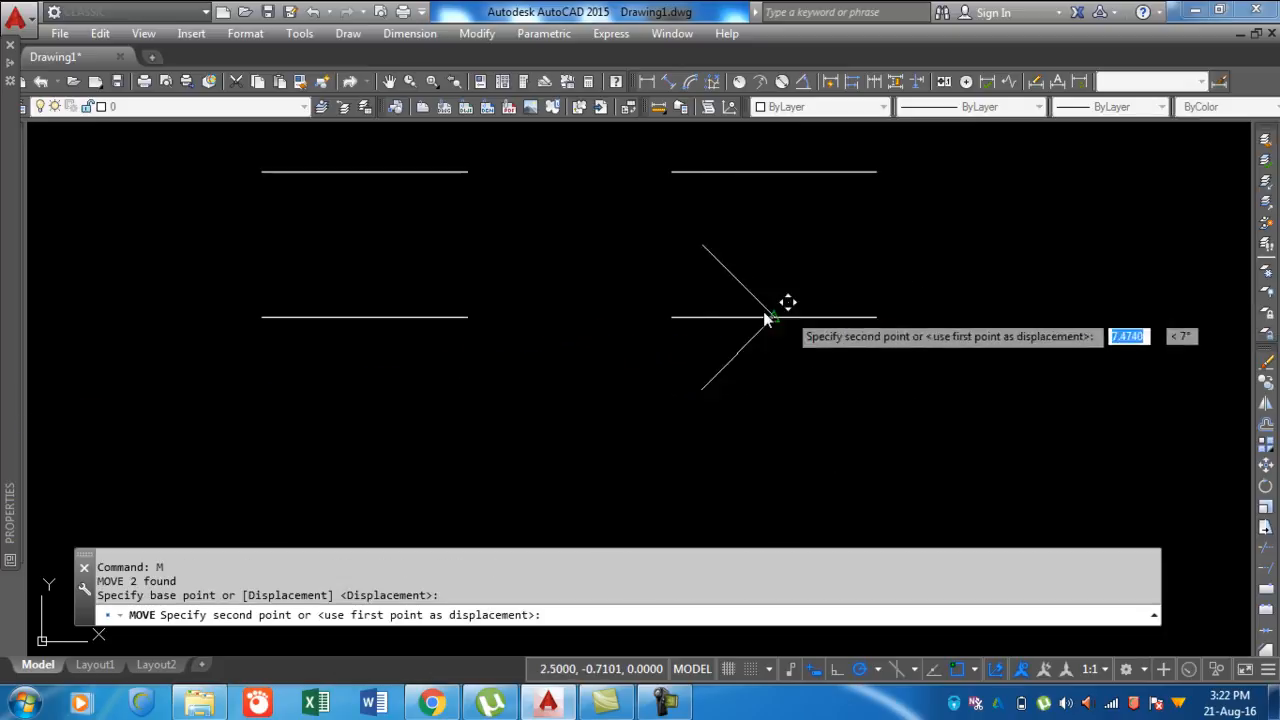
scroll(668, 320, down, 2)
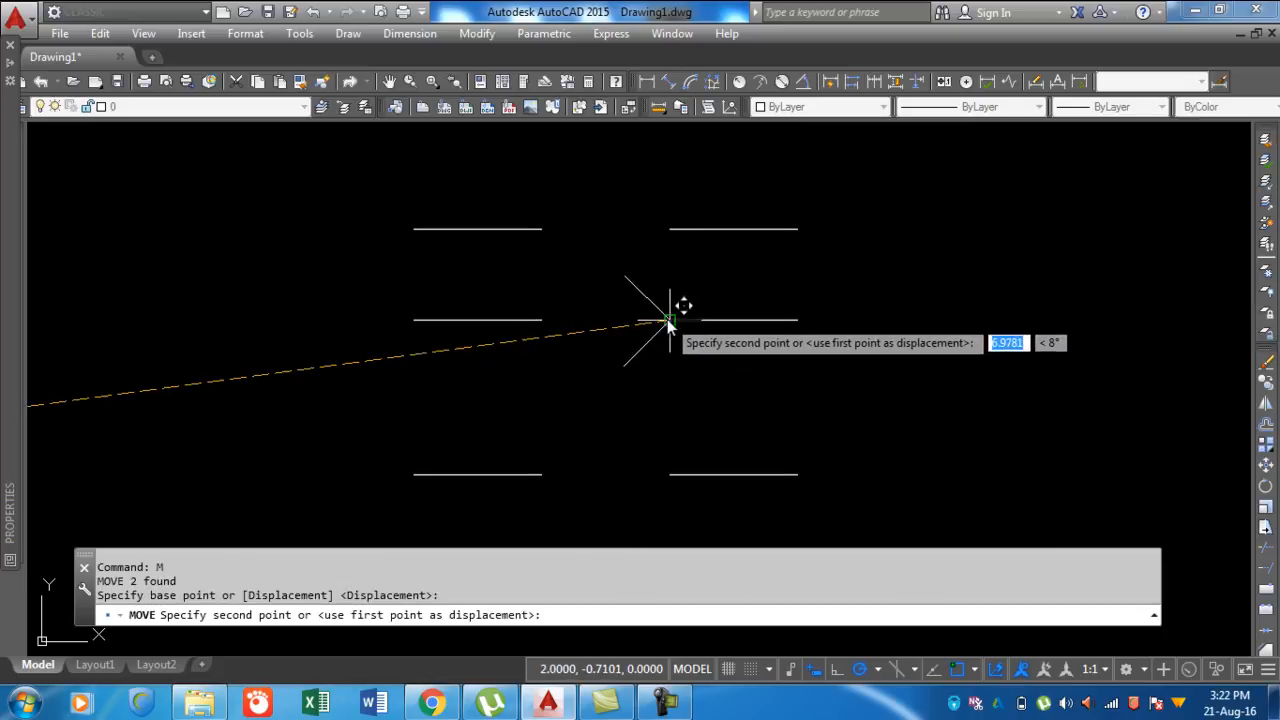
scroll(634, 285, down, 2)
scroll(600, 283, down, 2)
key(Escape)
Draw a helper line bridging the gap between the two dashes of the middle row, endpoint to endpoint
scroll(510, 278, up, 2)
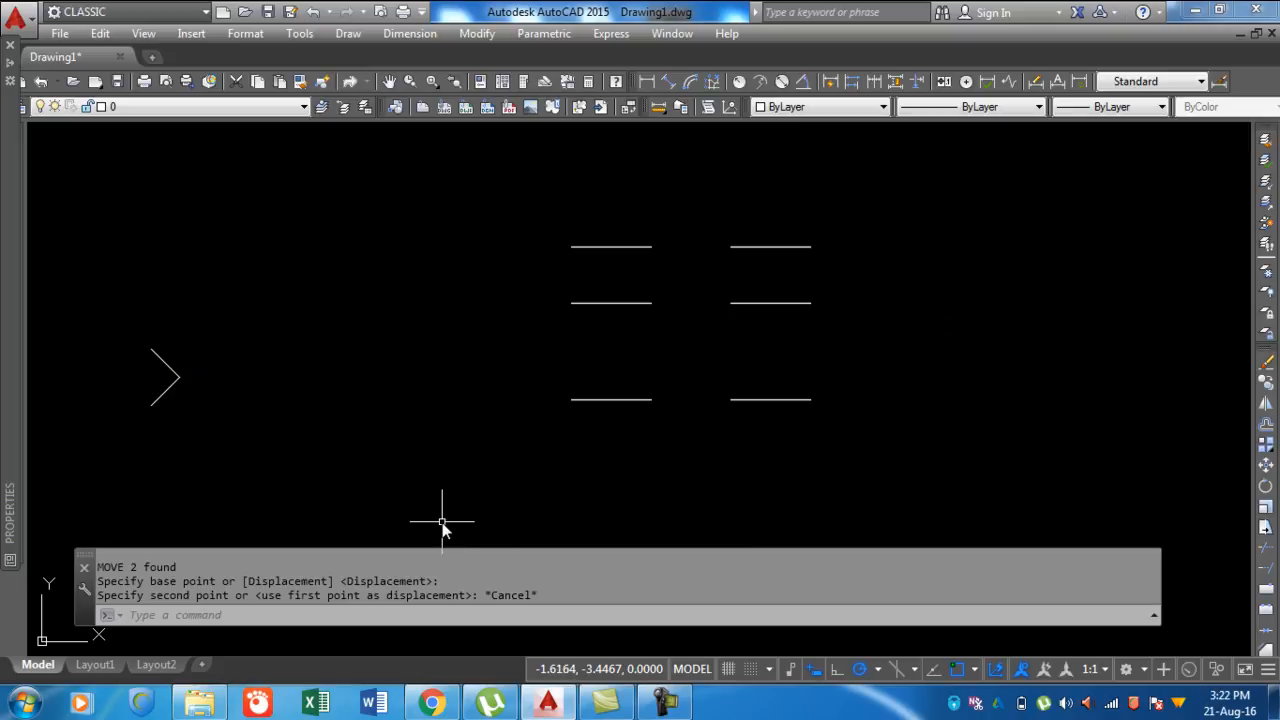
text(ln)
key(BackSpace)
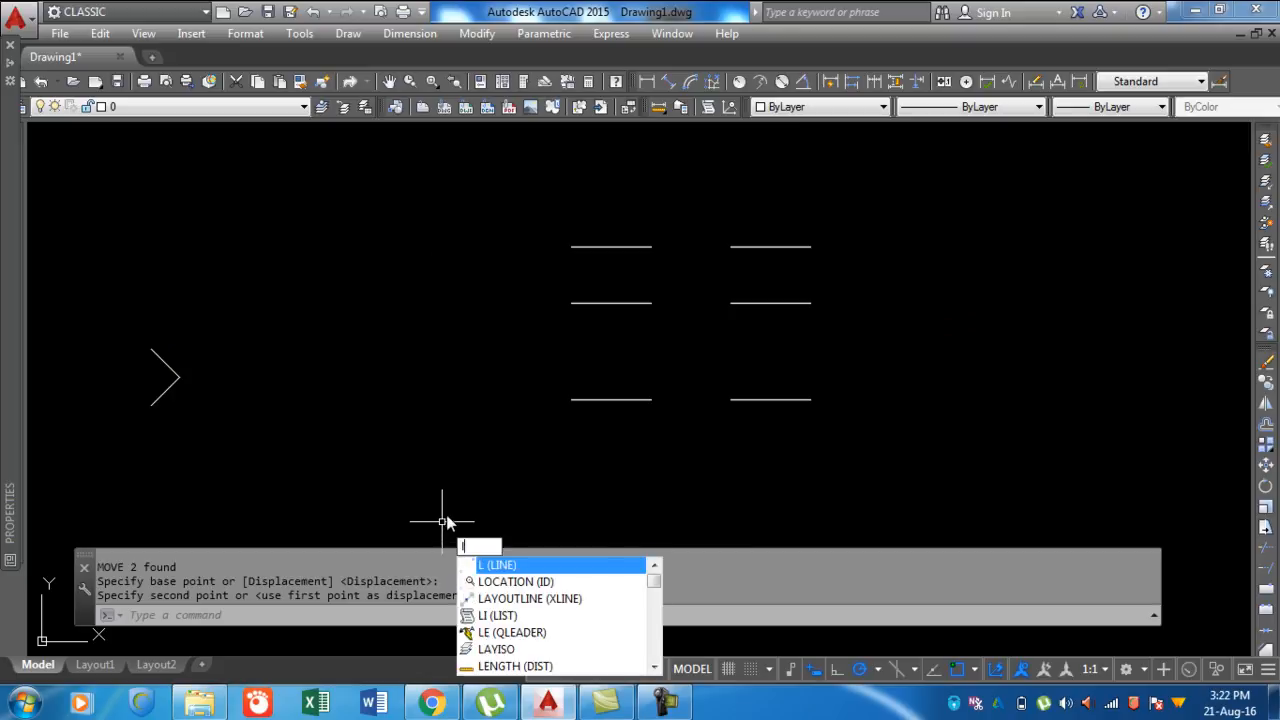
key(Return)
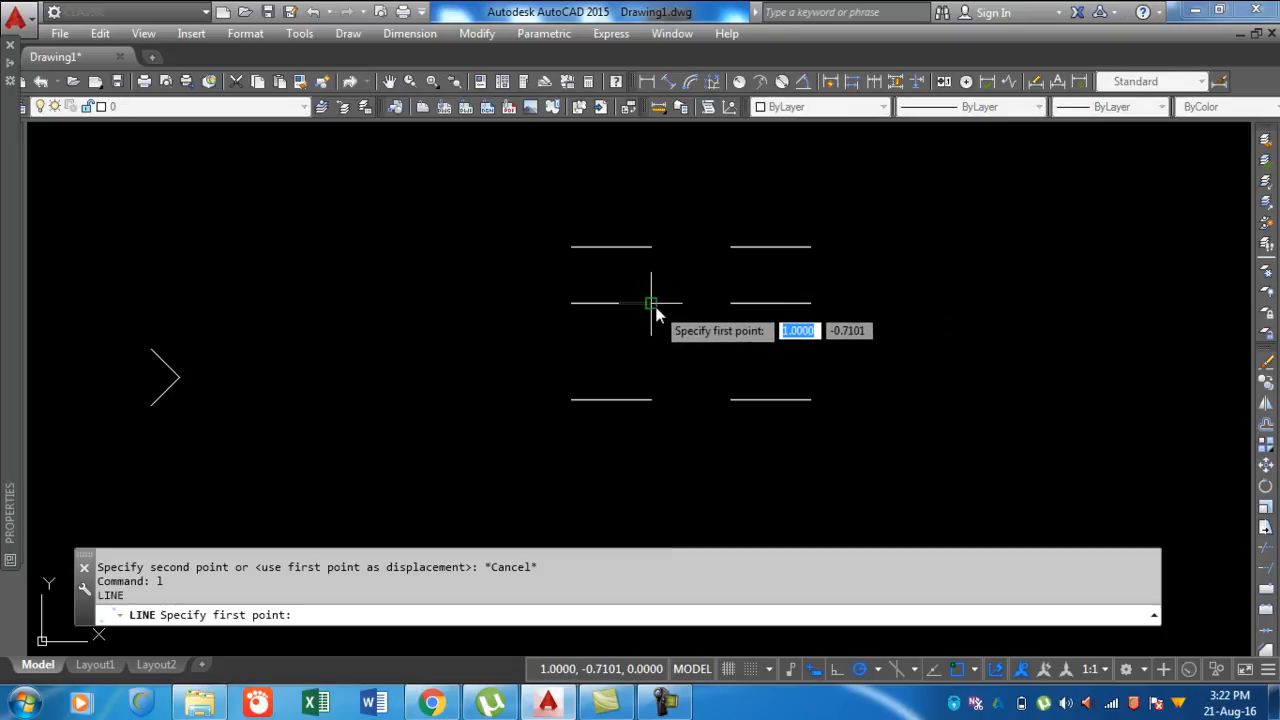
click(651, 302)
click(733, 303)
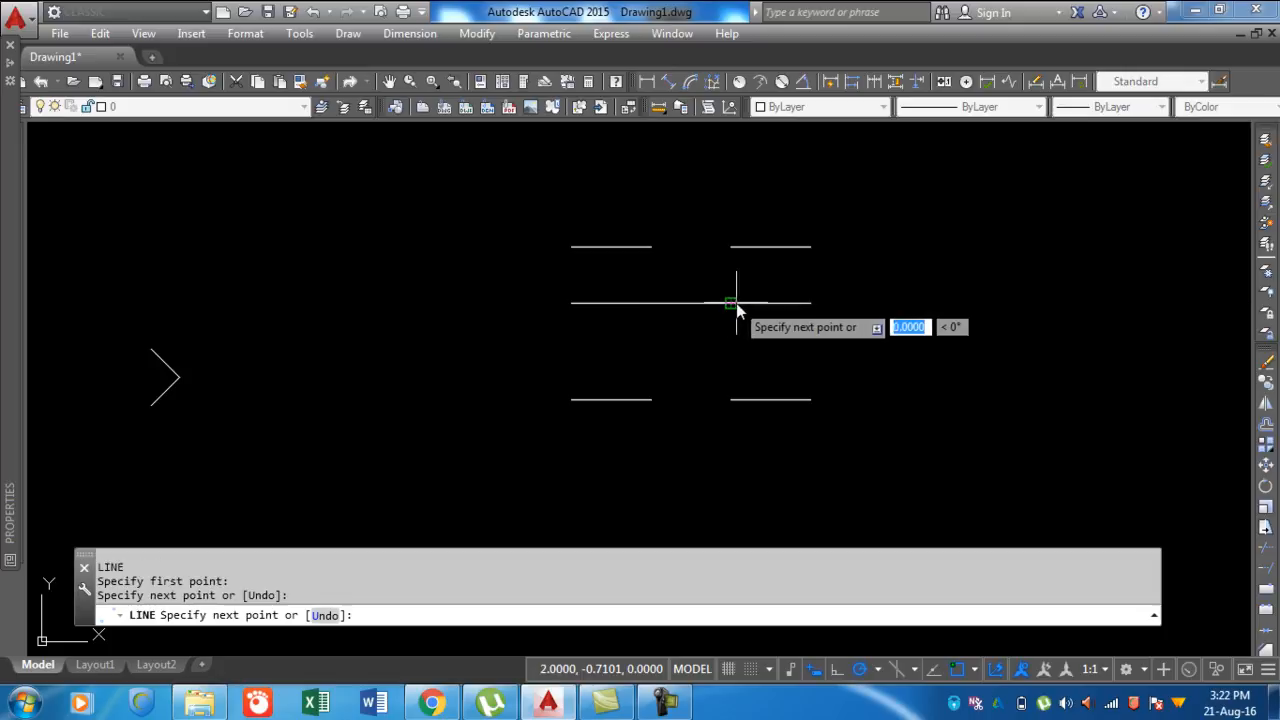
key(Return)
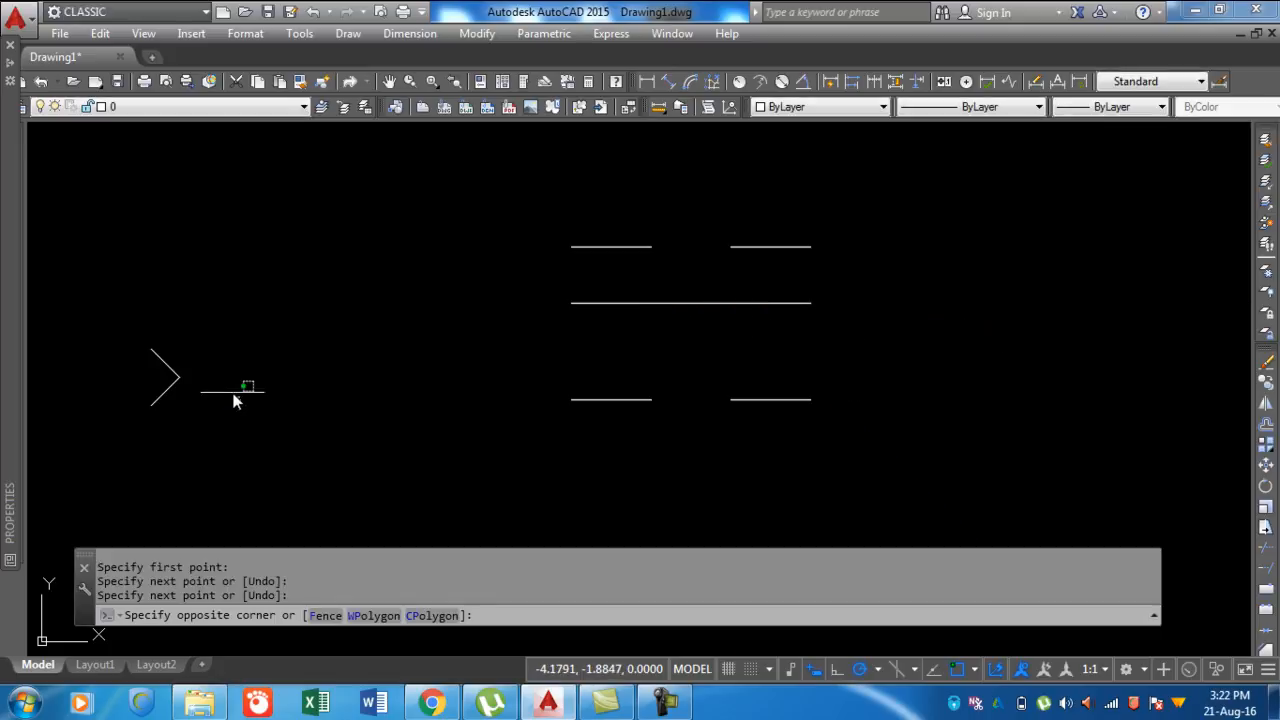
Move the arrowhead by its tip to the midpoint of the helper line in the middle row, and erase the helper line
click(243, 405)
click(130, 349)
text(m)
key(Return)
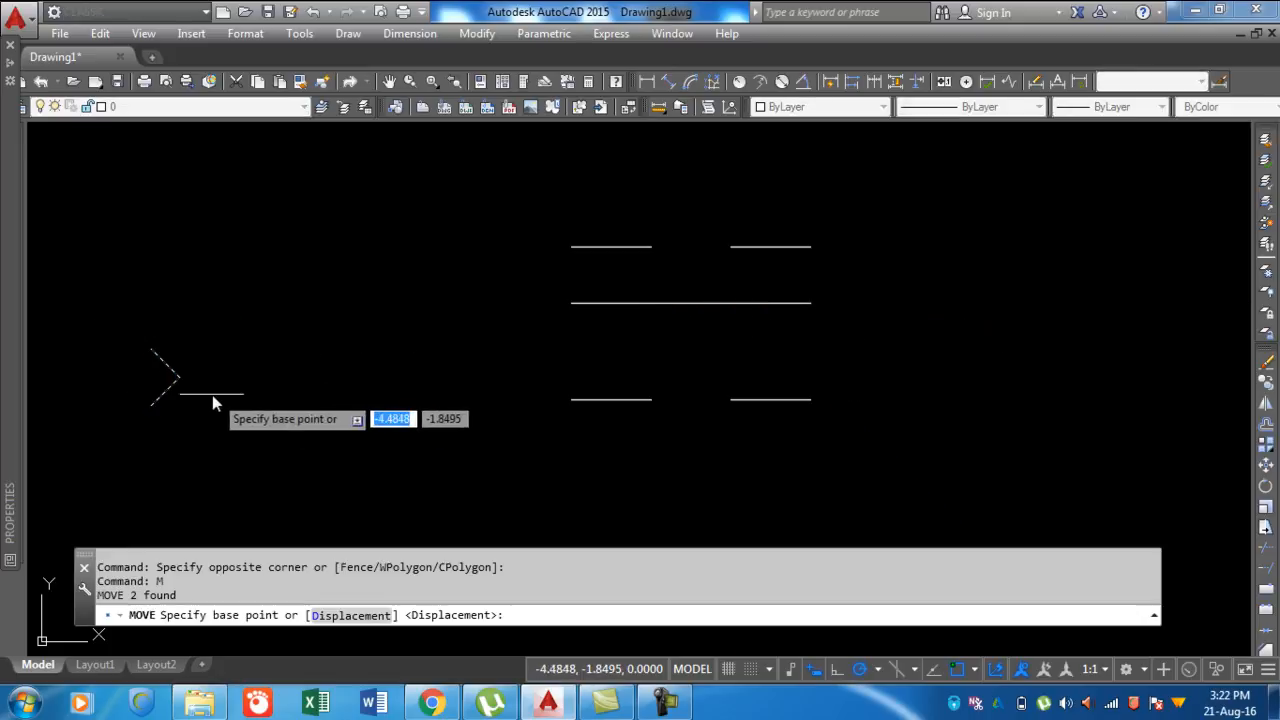
click(178, 376)
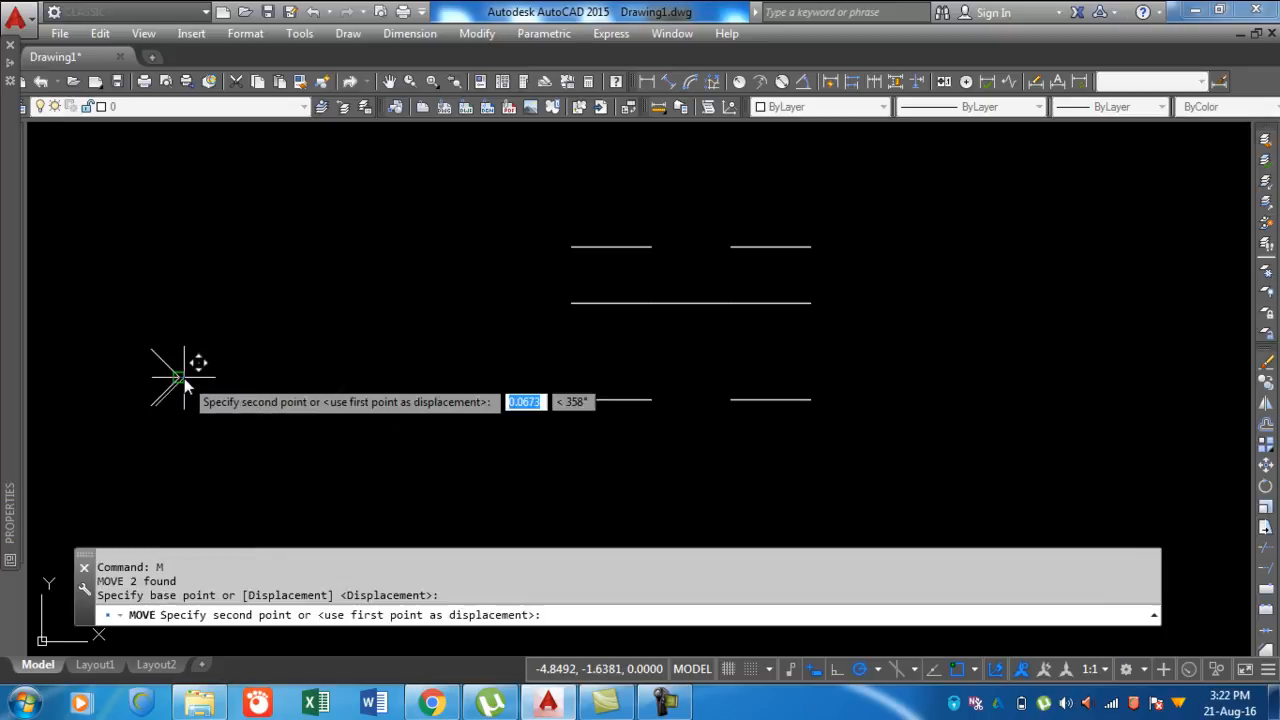
click(692, 303)
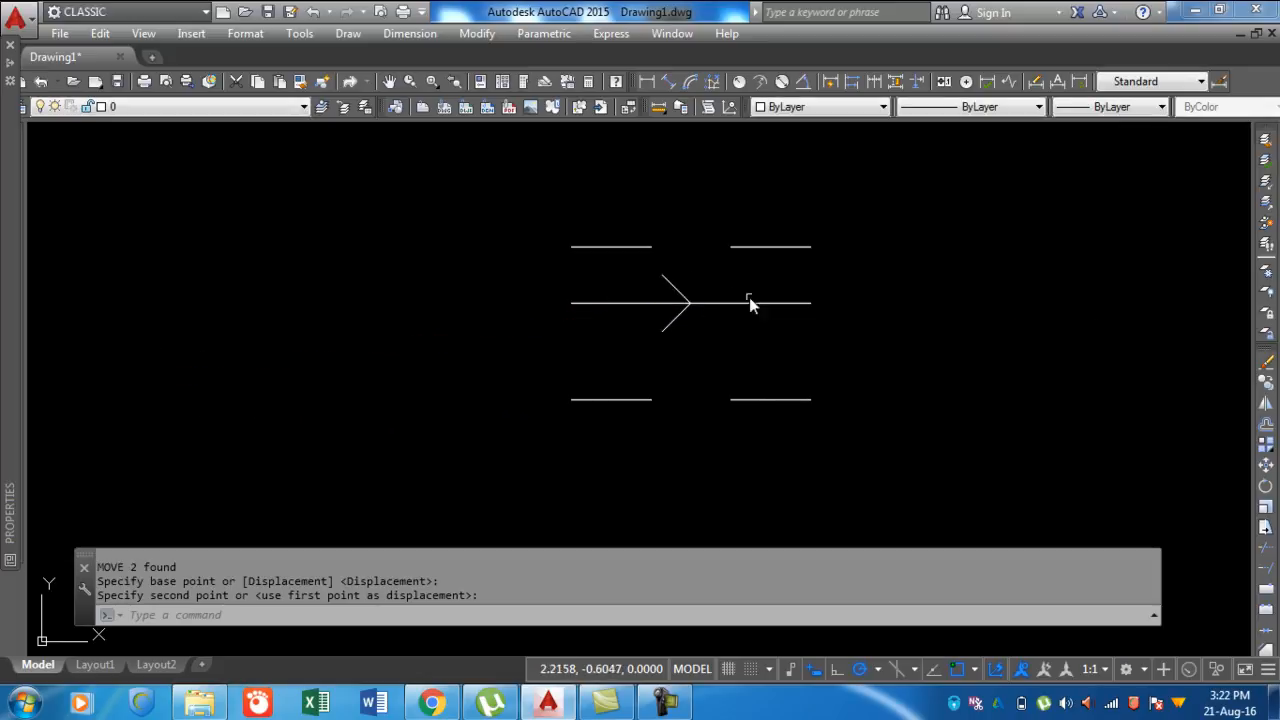
click(690, 302)
key(Delete)
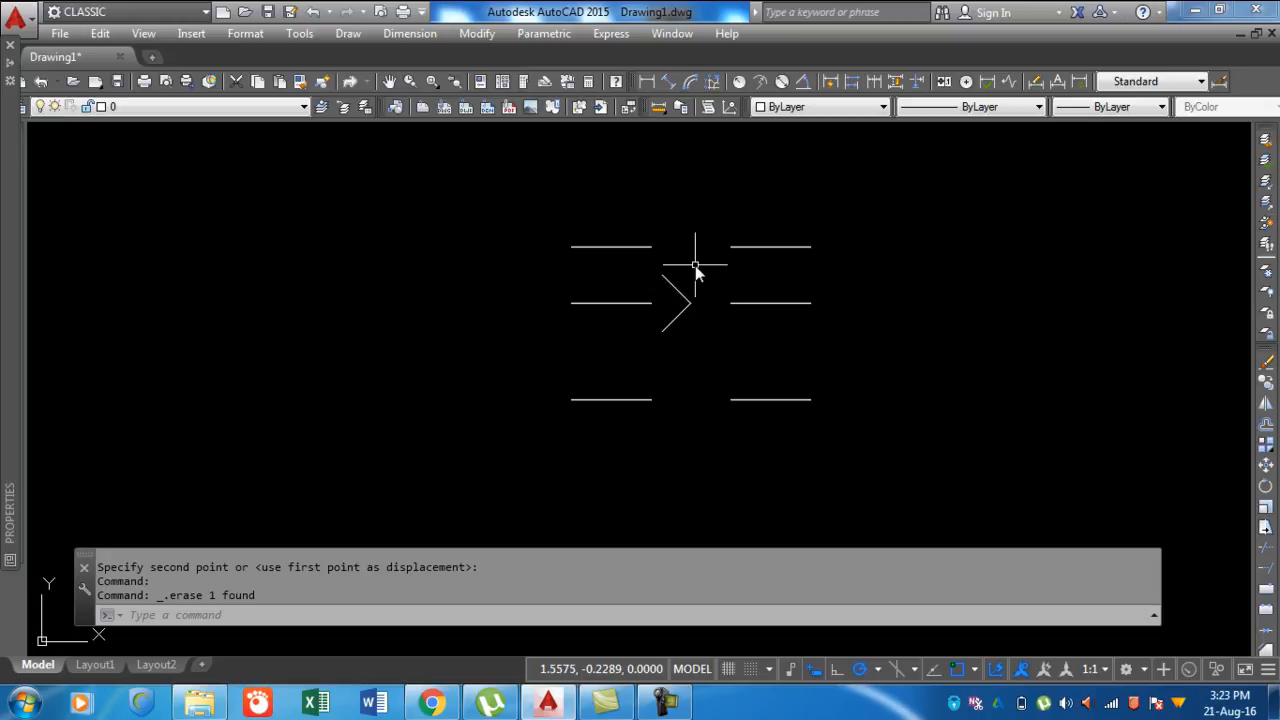
Start the express Make Shape tool and save the new shape file as arrow in the line type folder
click(617, 37)
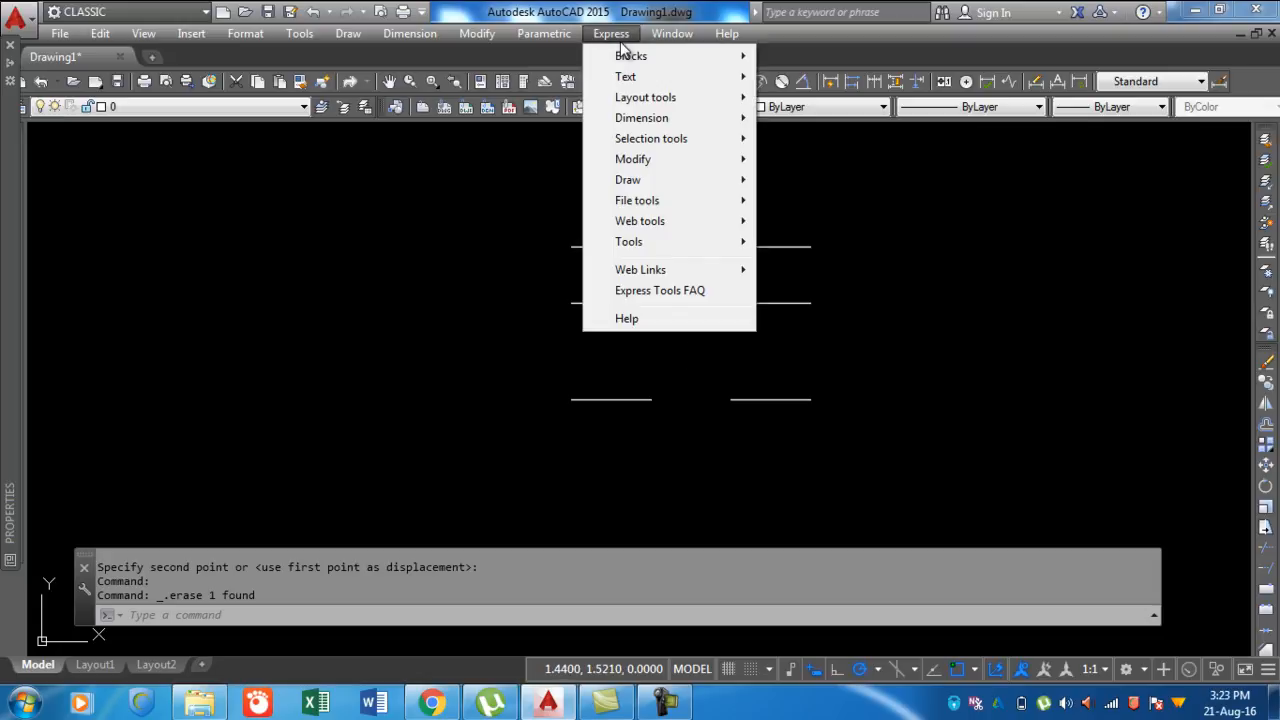
mouse_move(667, 243)
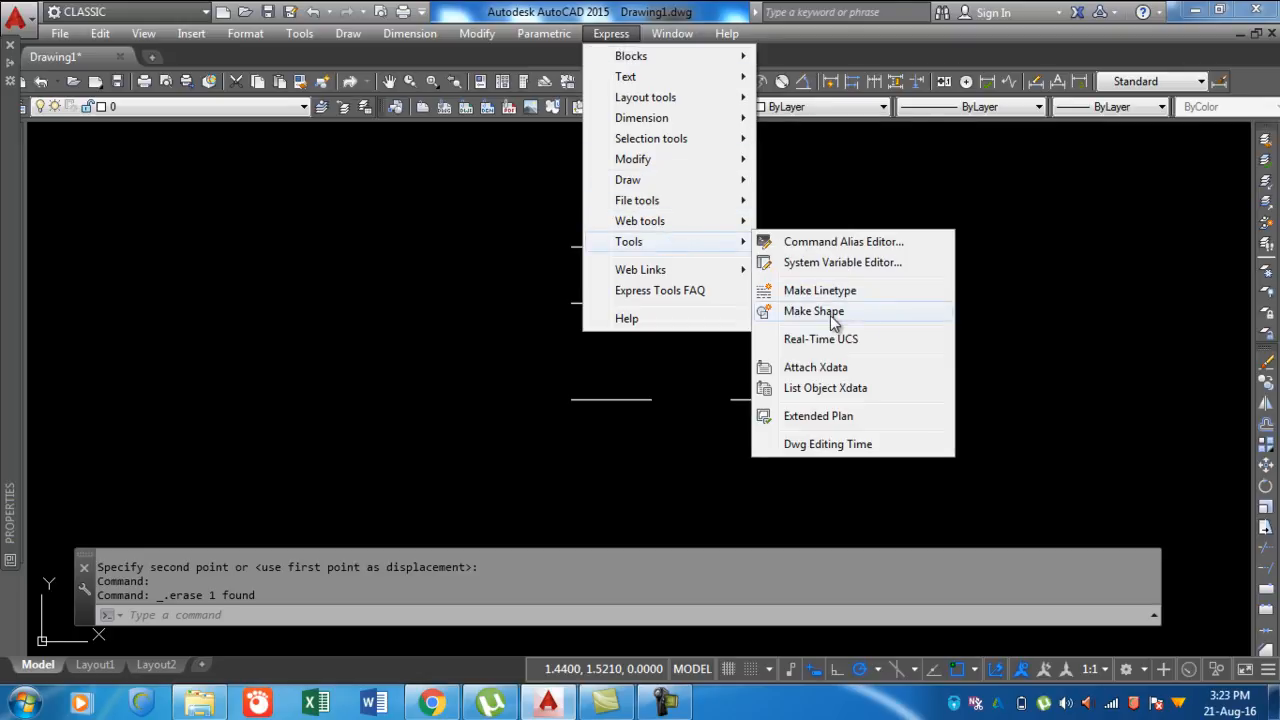
click(829, 315)
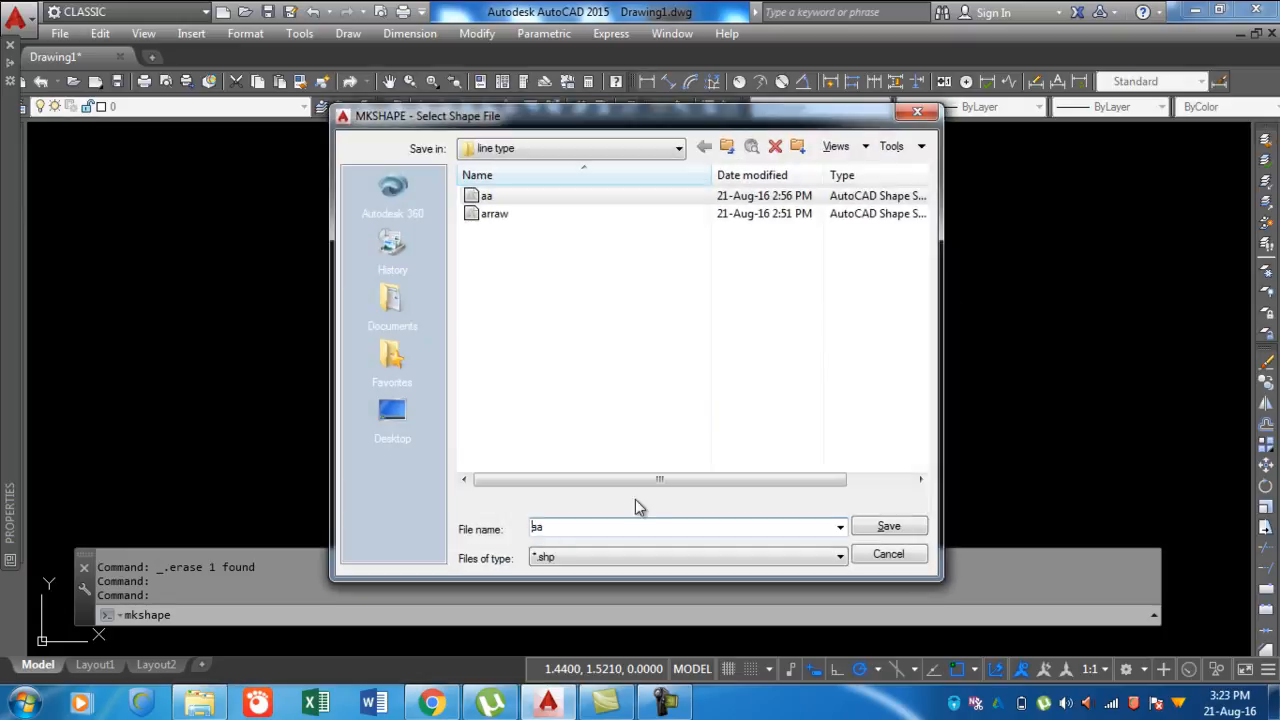
drag(560, 528, 486, 527)
text(ar)
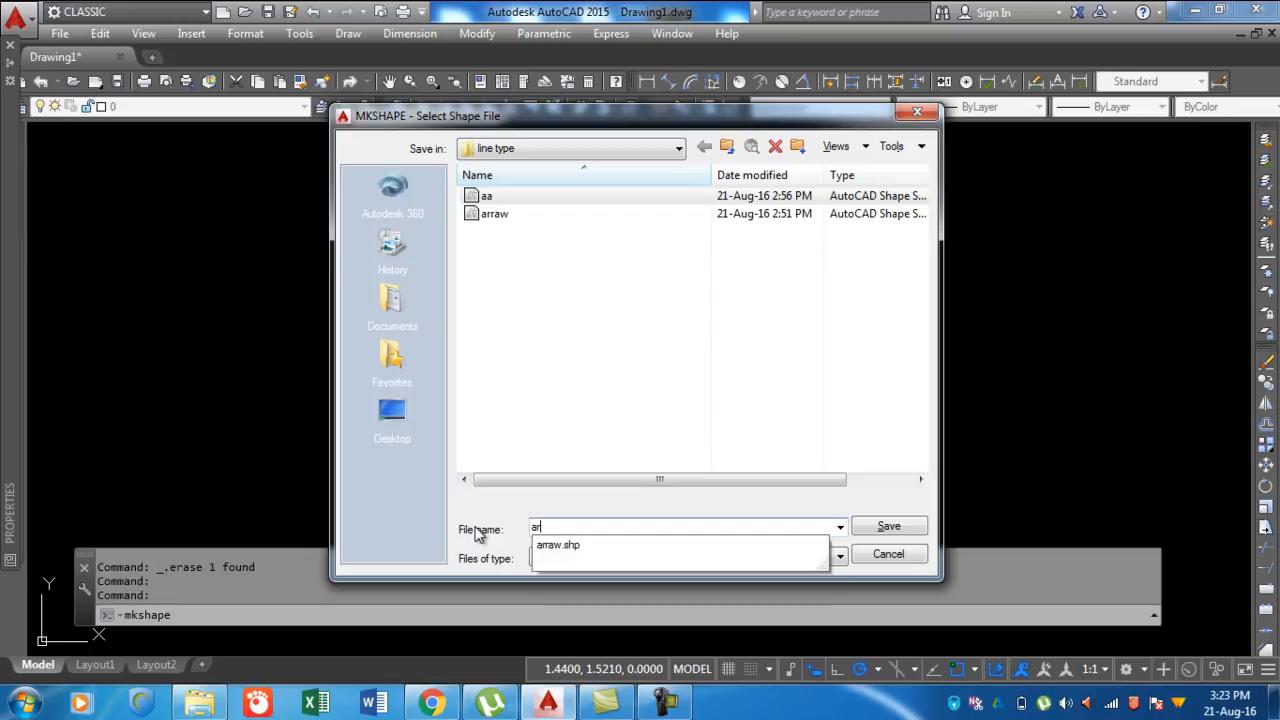
text(raw)
key(BackSpace)
key(BackSpace)
text(ow)
key(Return)
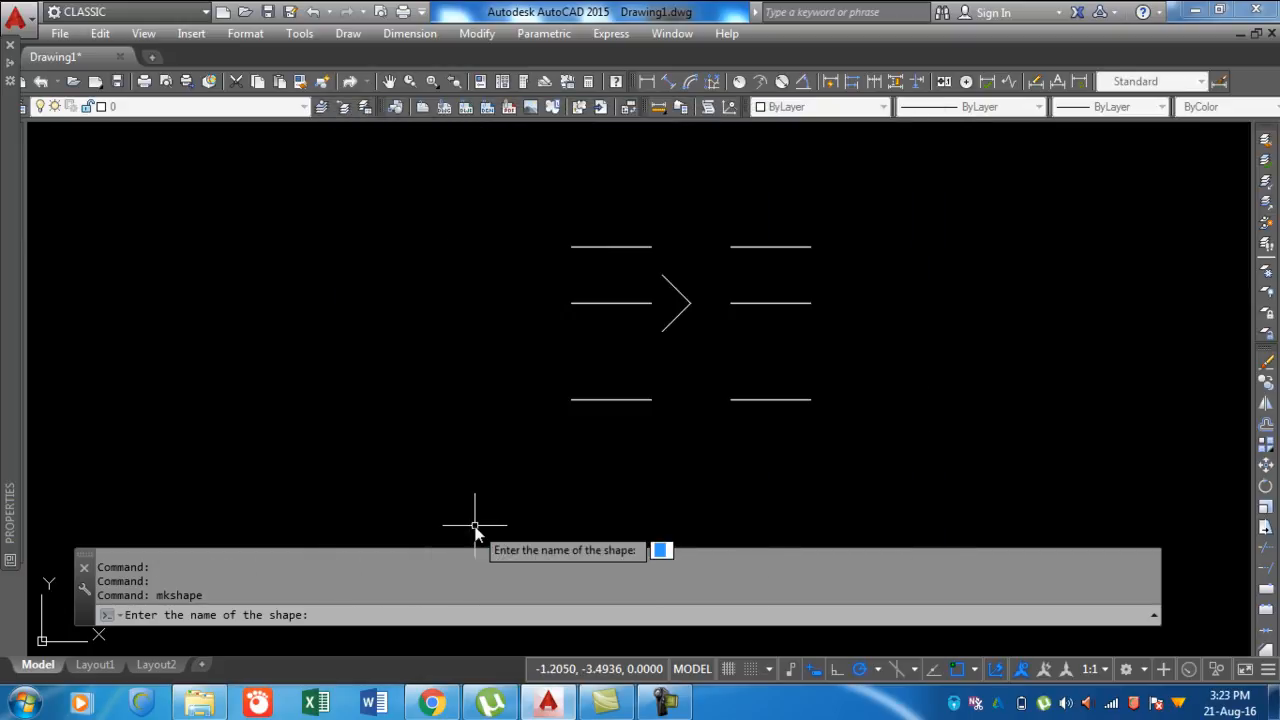
Name the shape arrow and accept the resolution of 128
click(394, 614)
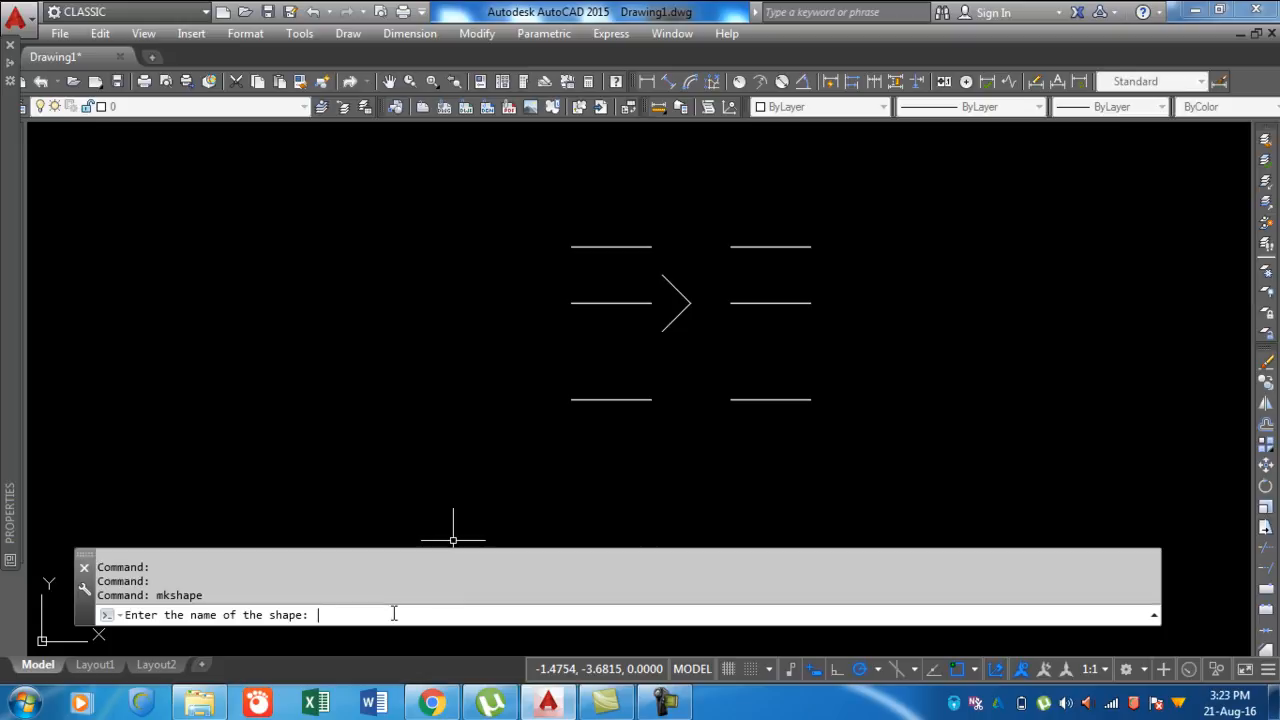
text(arrow)
key(Return)
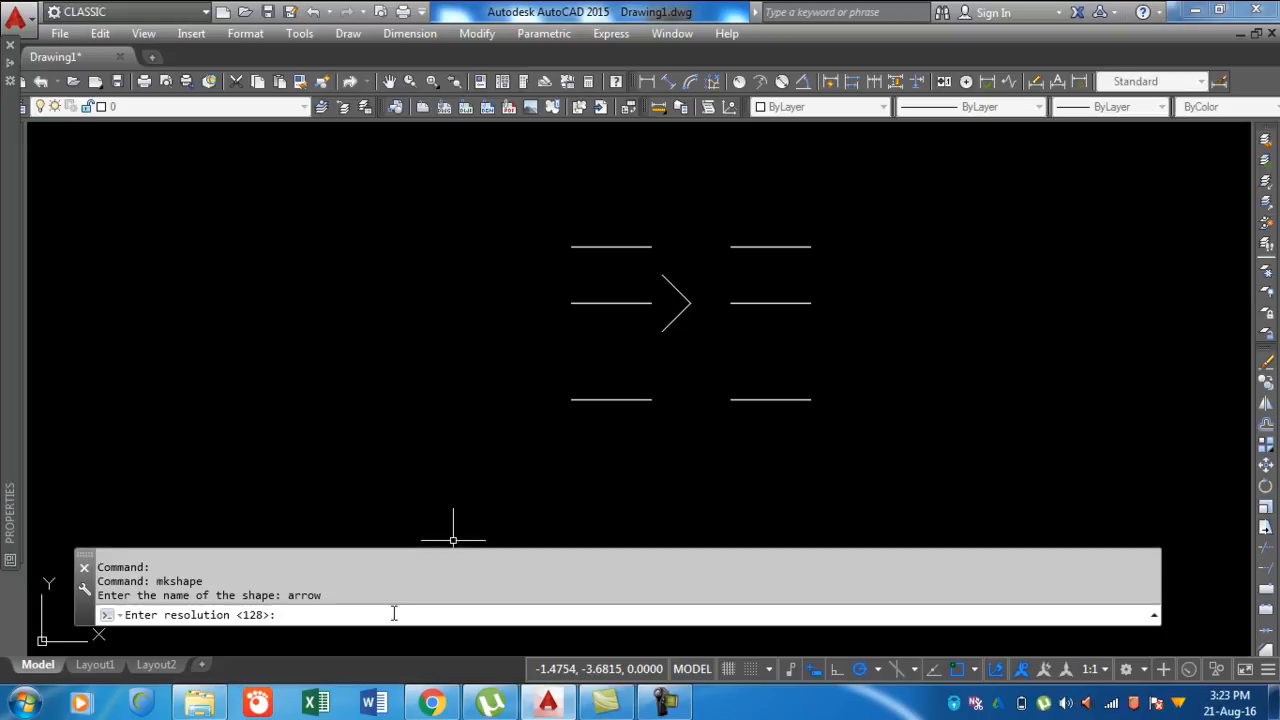
key(Return)
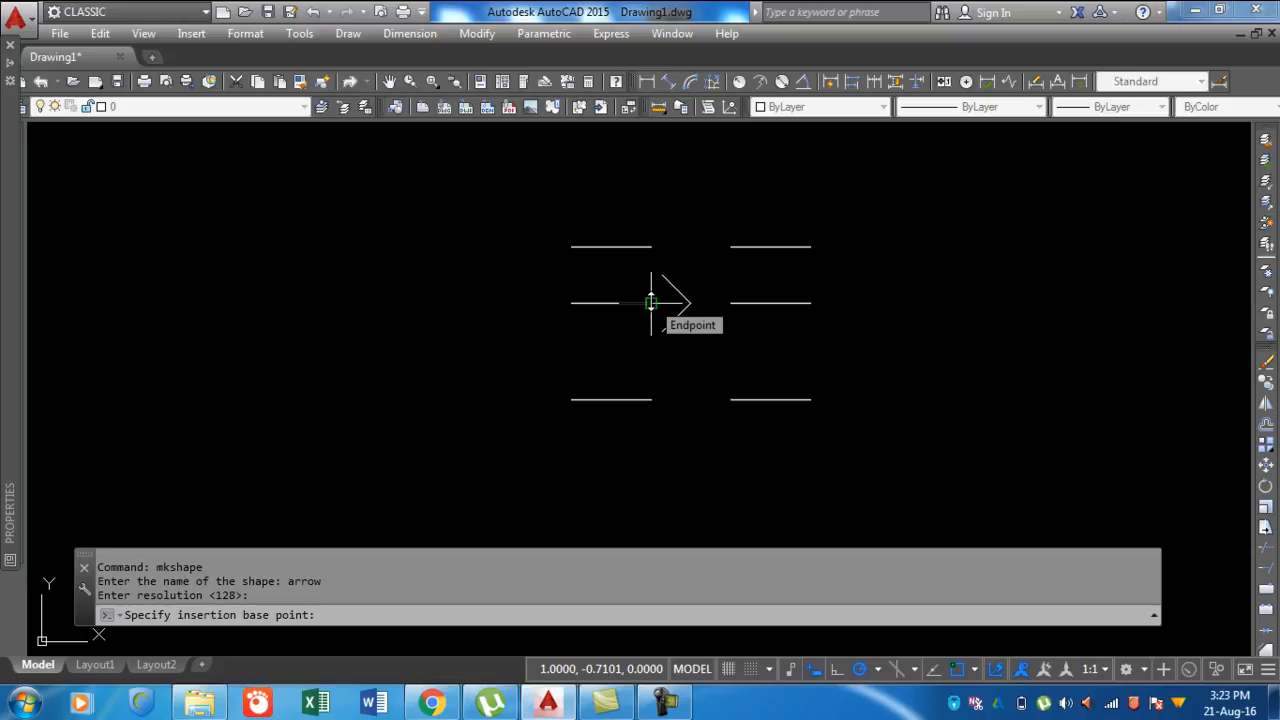
Define the shape from the two arrowhead lines, with its base point at the inner endpoint of the middle row's first dash
click(651, 302)
click(696, 330)
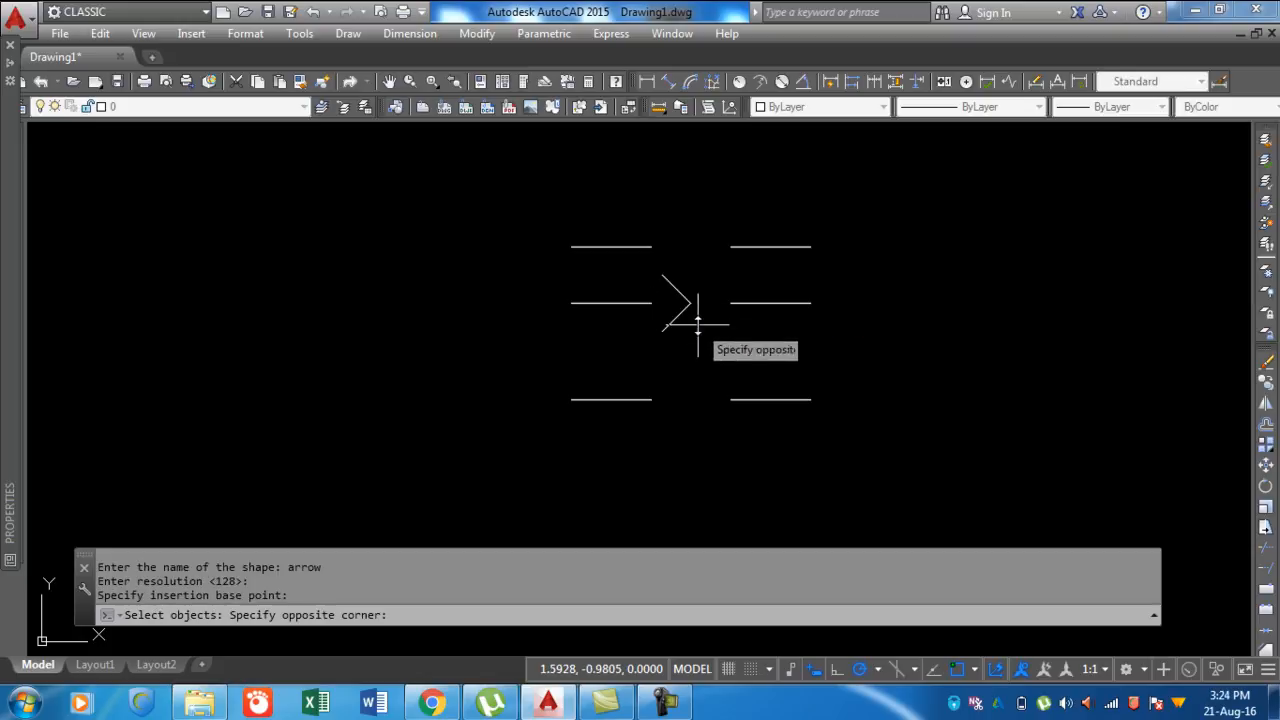
click(673, 277)
key(Return)
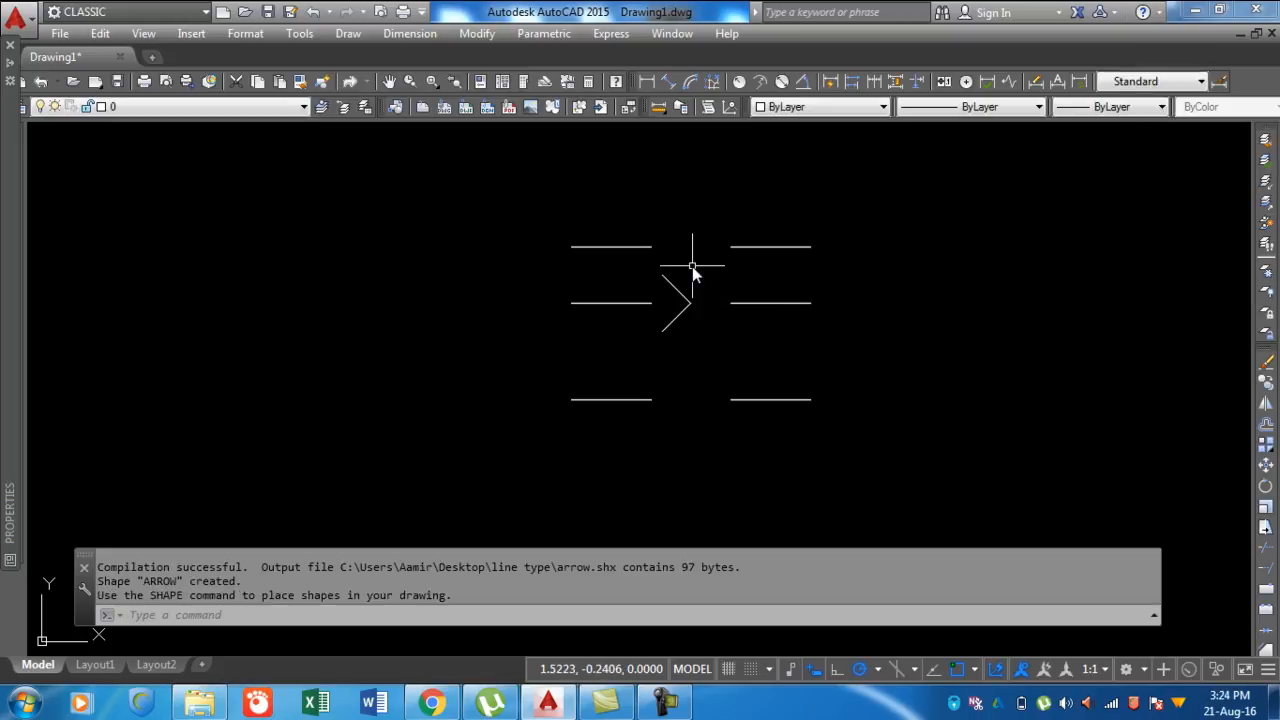
Insert the arrow shape at the inner endpoint of the top row's first dash, with height 1 and rotation angle 0
scroll(669, 337, up, 2)
scroll(671, 322, down, 2)
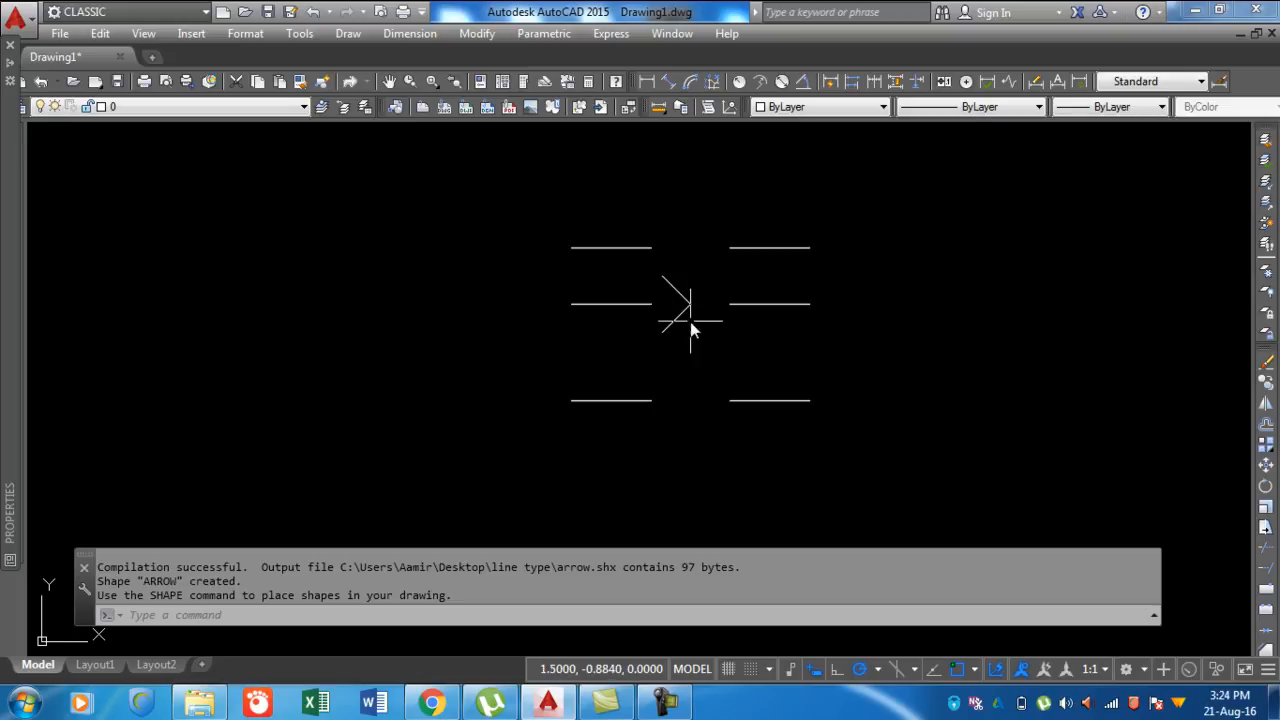
click(226, 614)
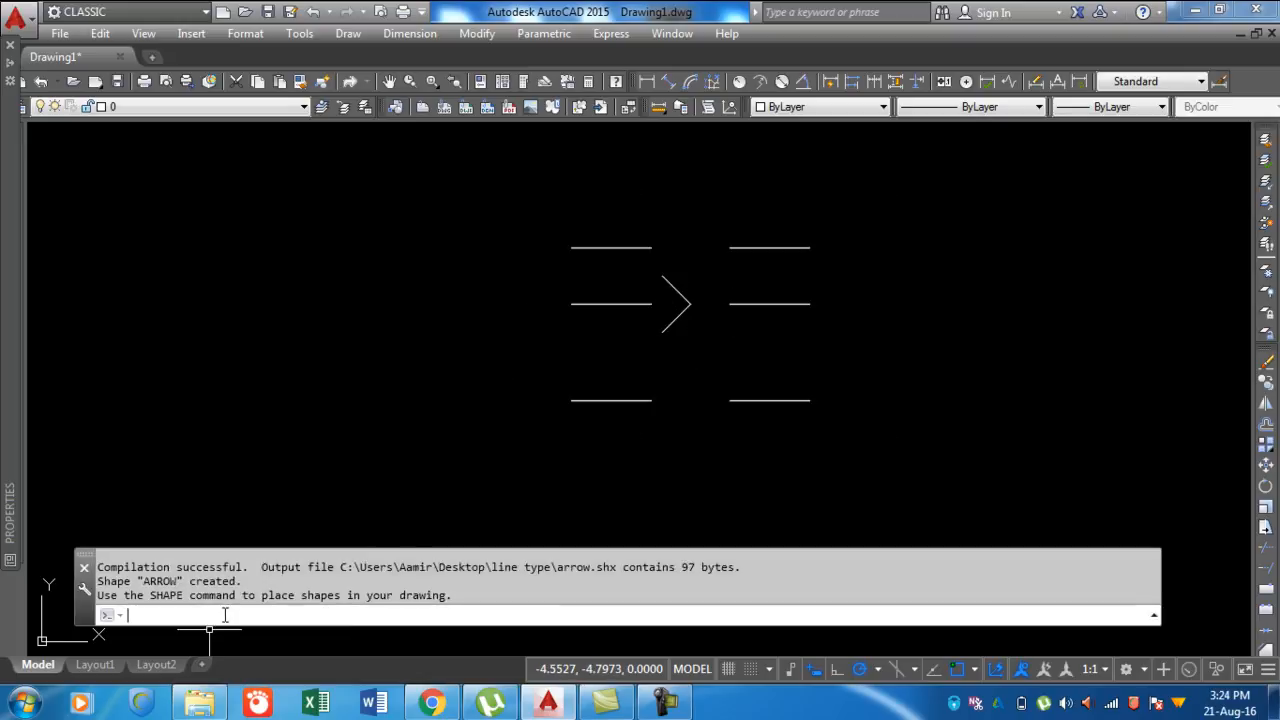
text(shap)
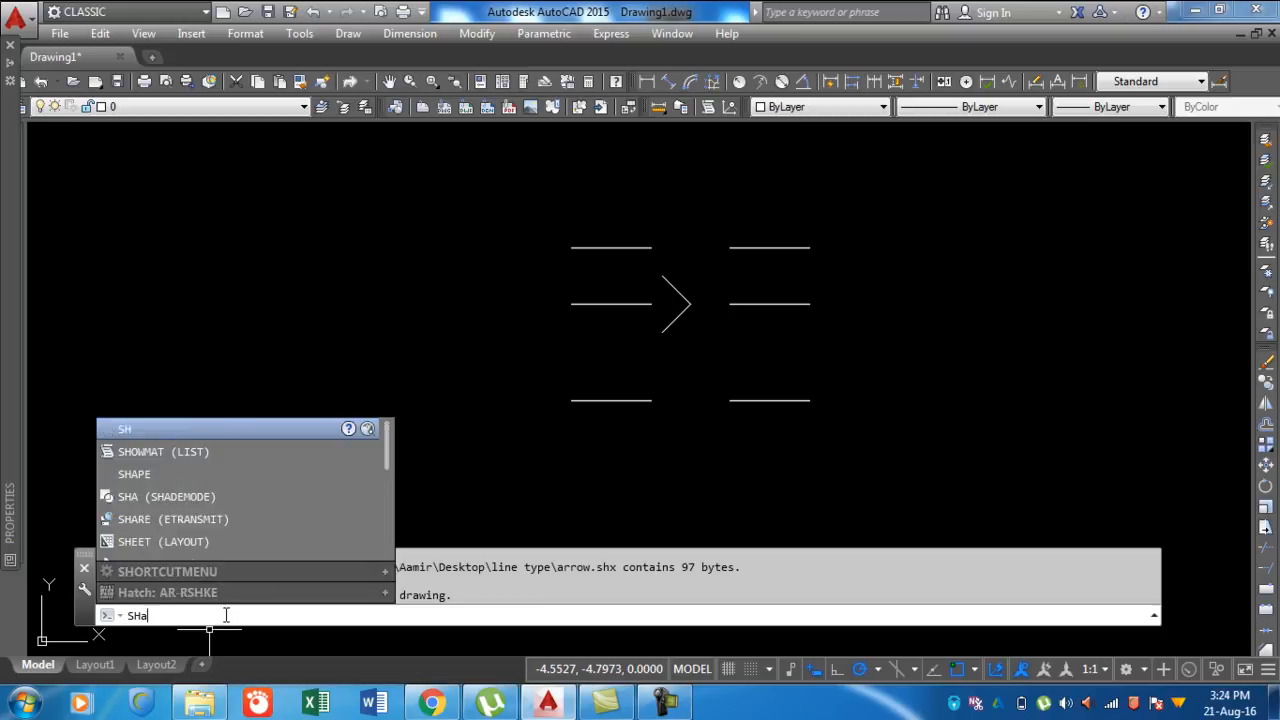
text(e)
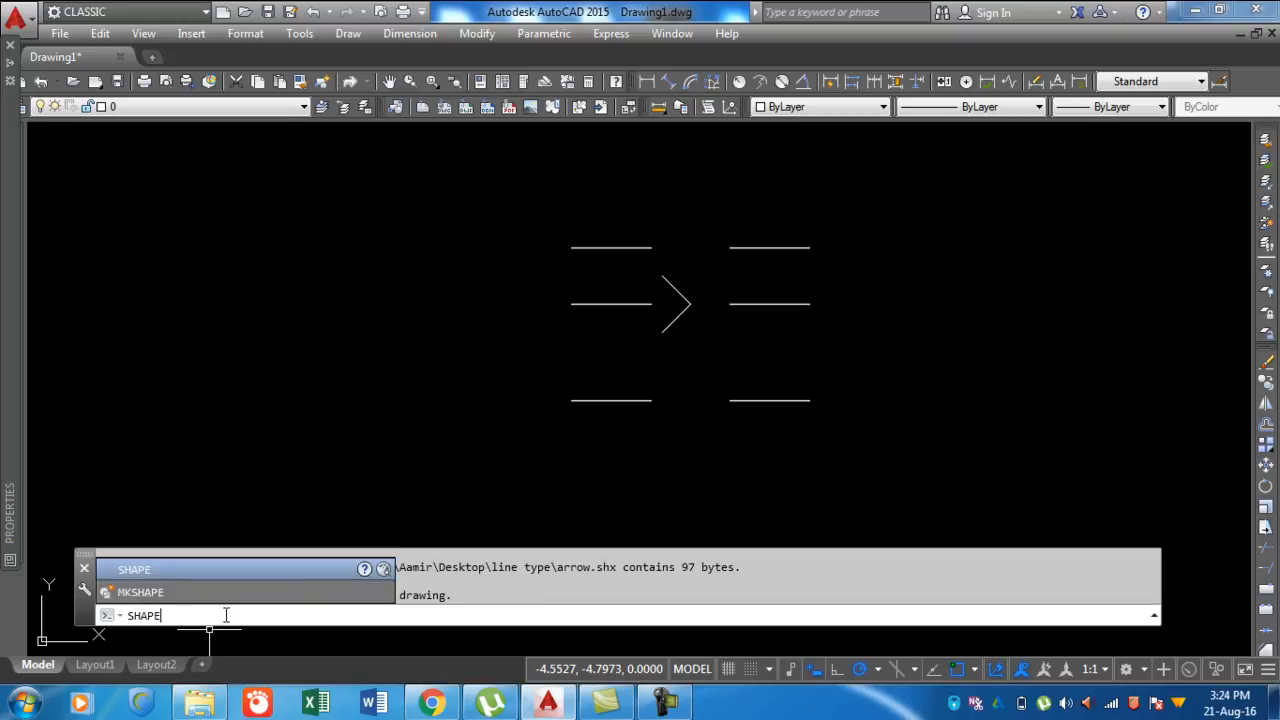
key(Return)
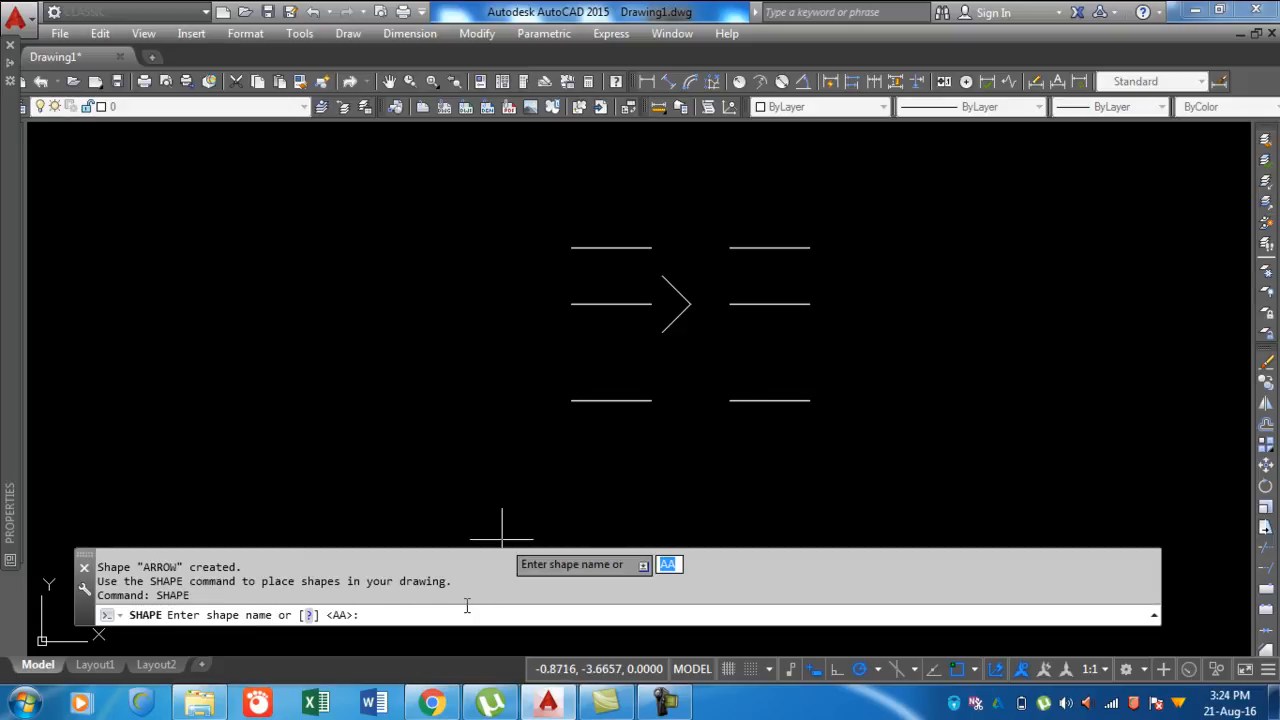
text(ar)
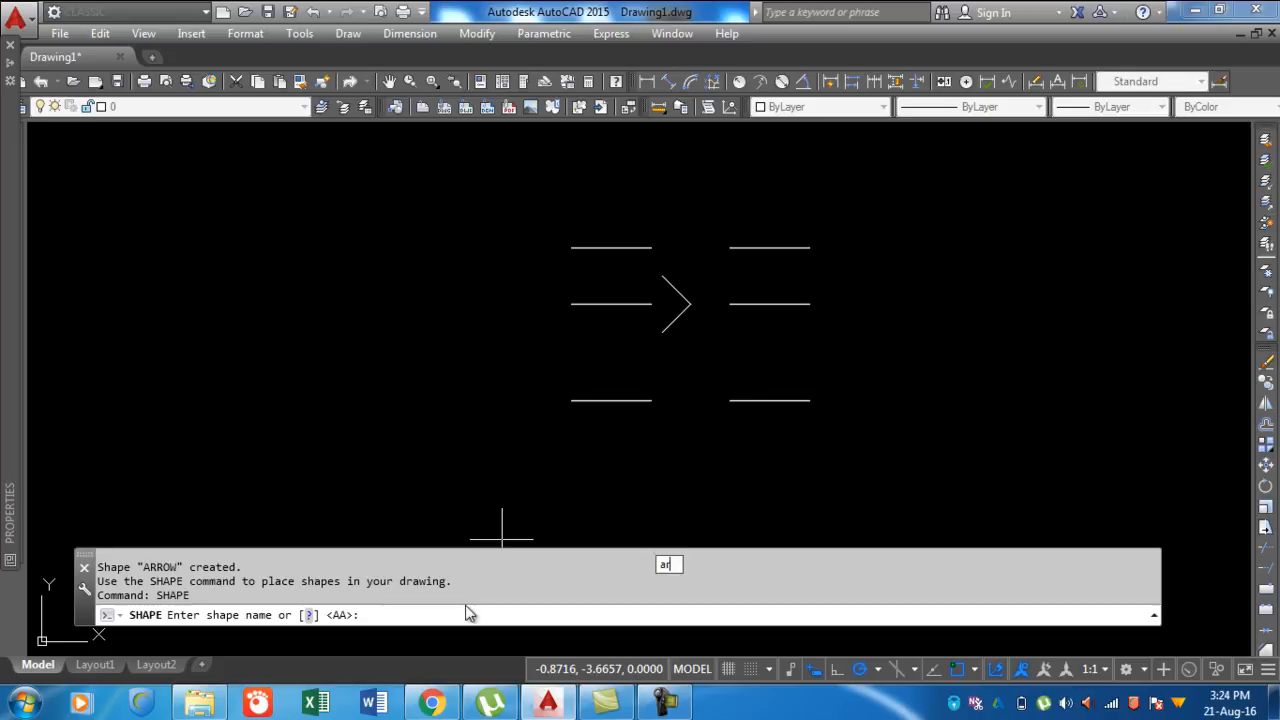
text(row)
key(Return)
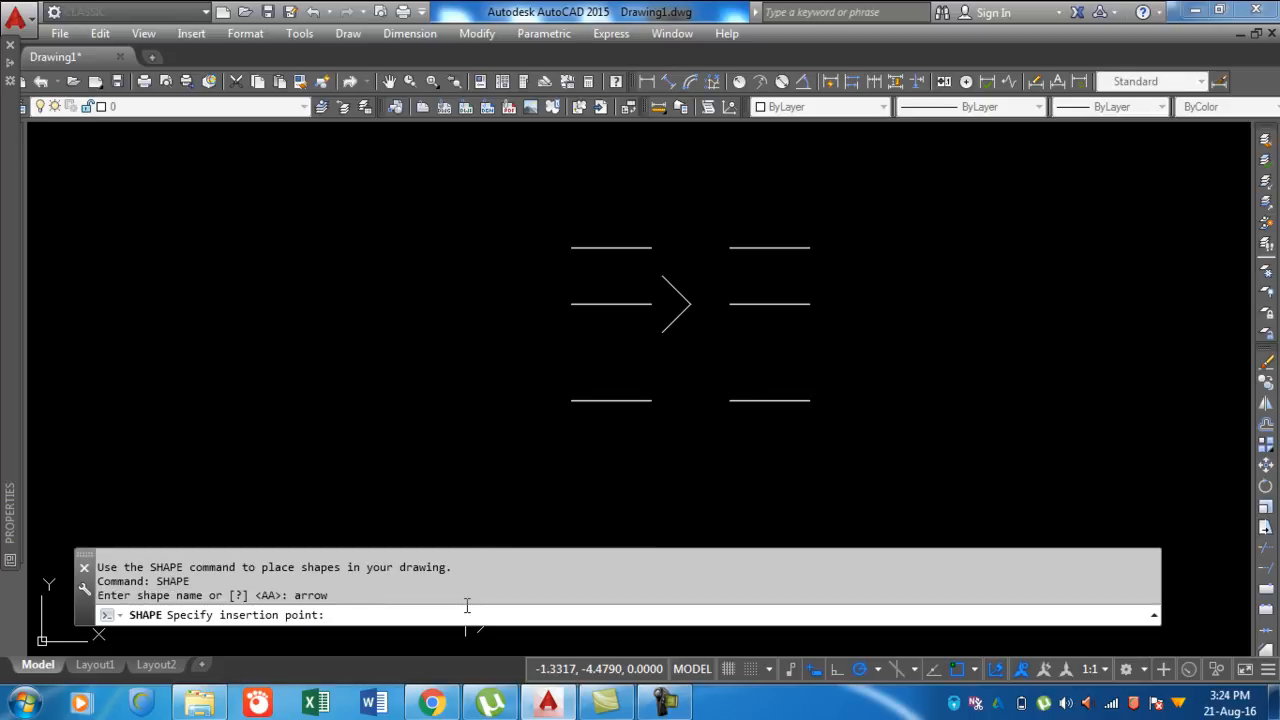
click(651, 248)
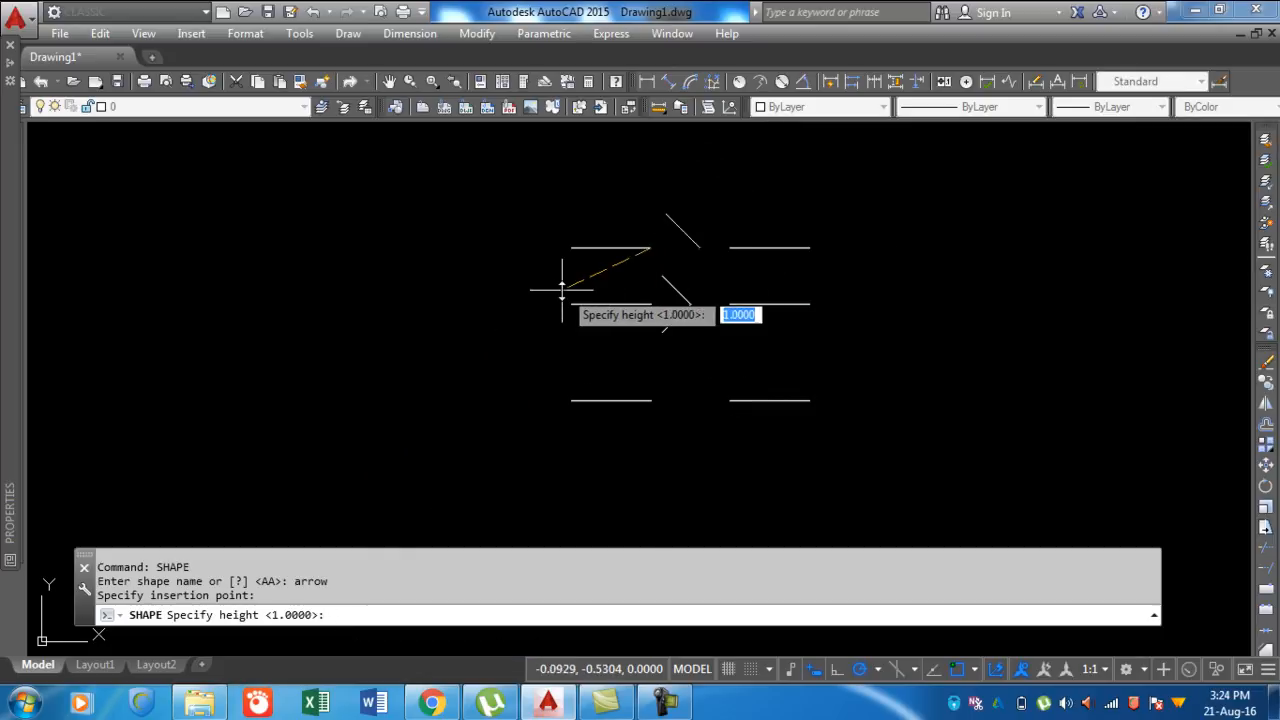
key(Return)
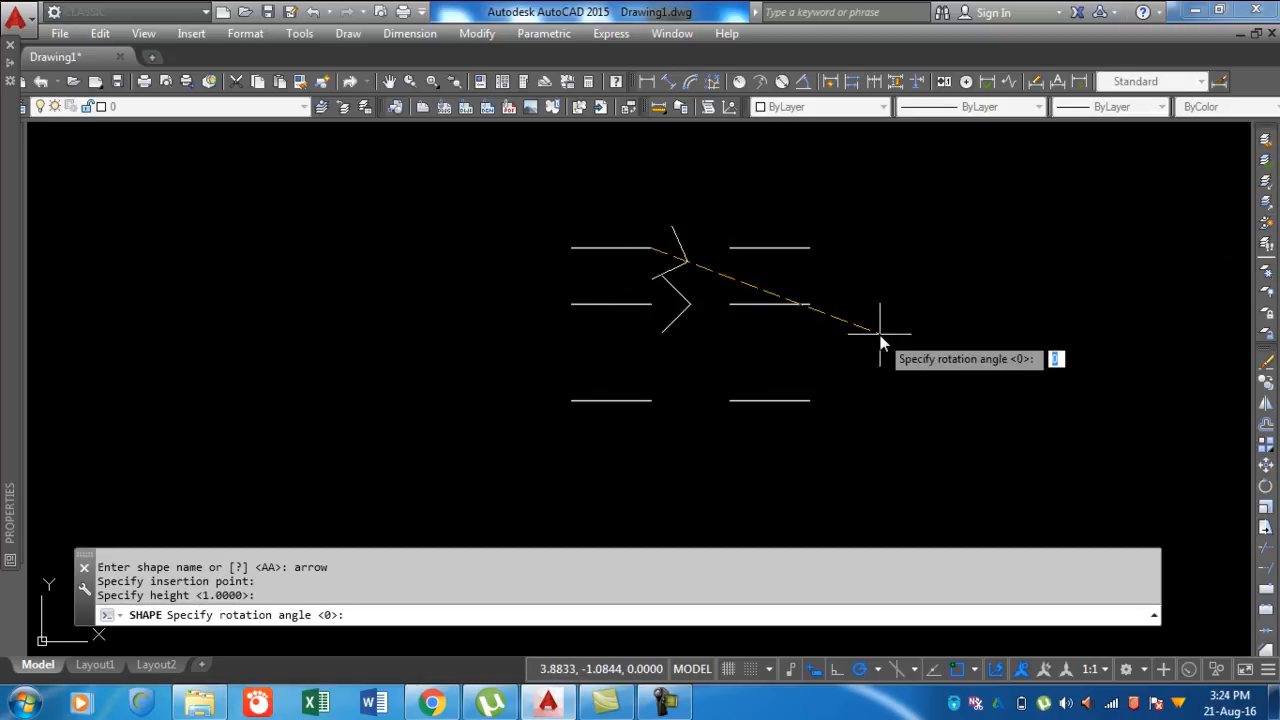
key(Return)
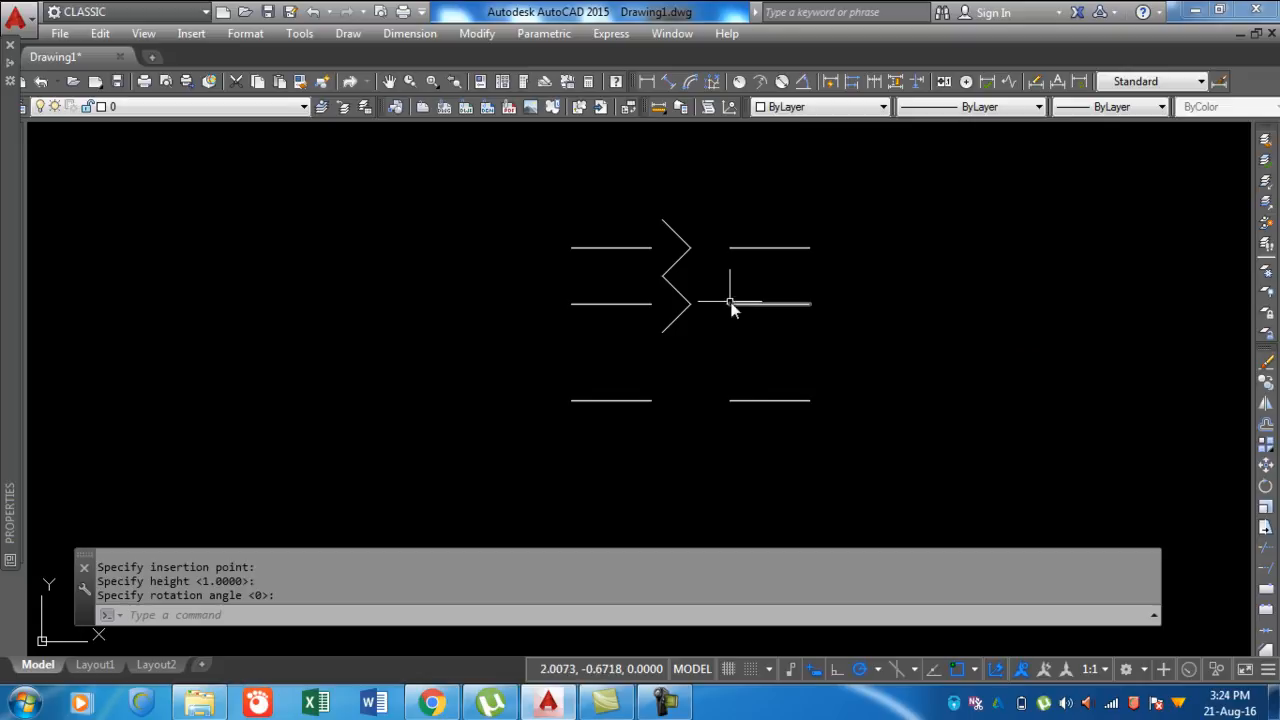
Erase the two original arrowhead lines in the middle row
scroll(684, 245, up, 4)
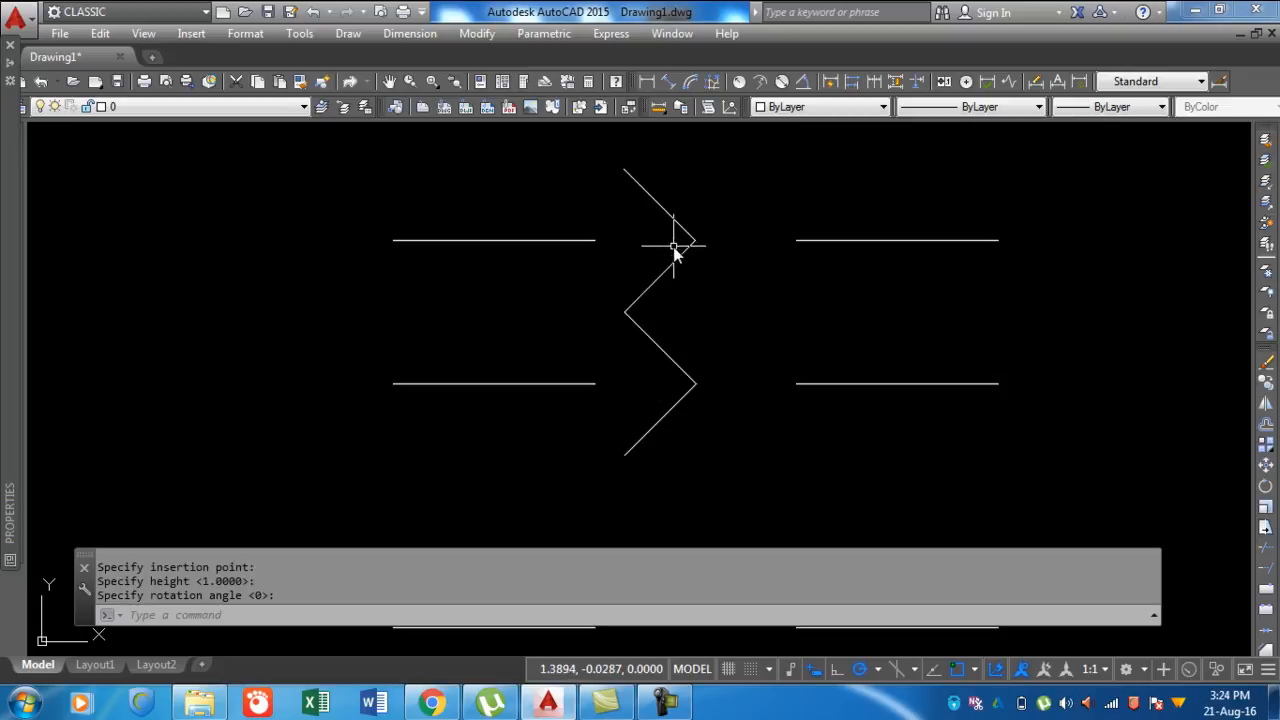
click(677, 410)
click(645, 400)
click(672, 360)
key(Delete)
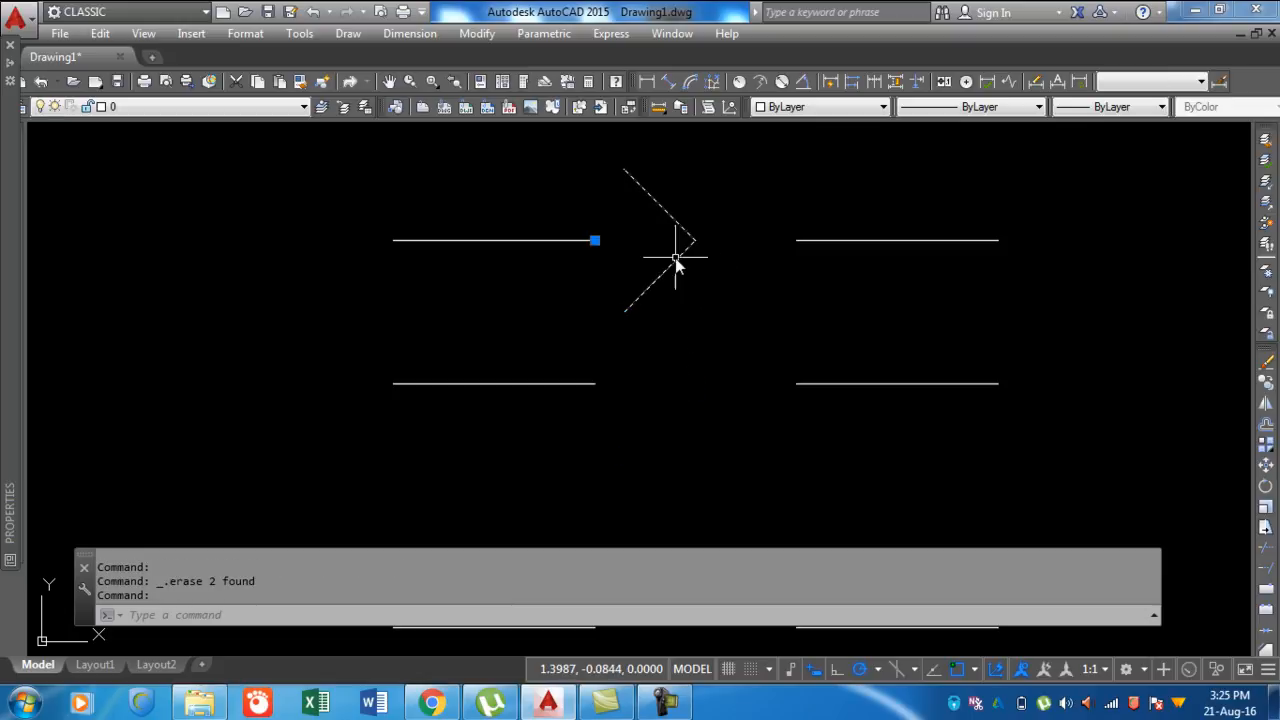
mouse_move(672, 266)
scroll(675, 270, down, 2)
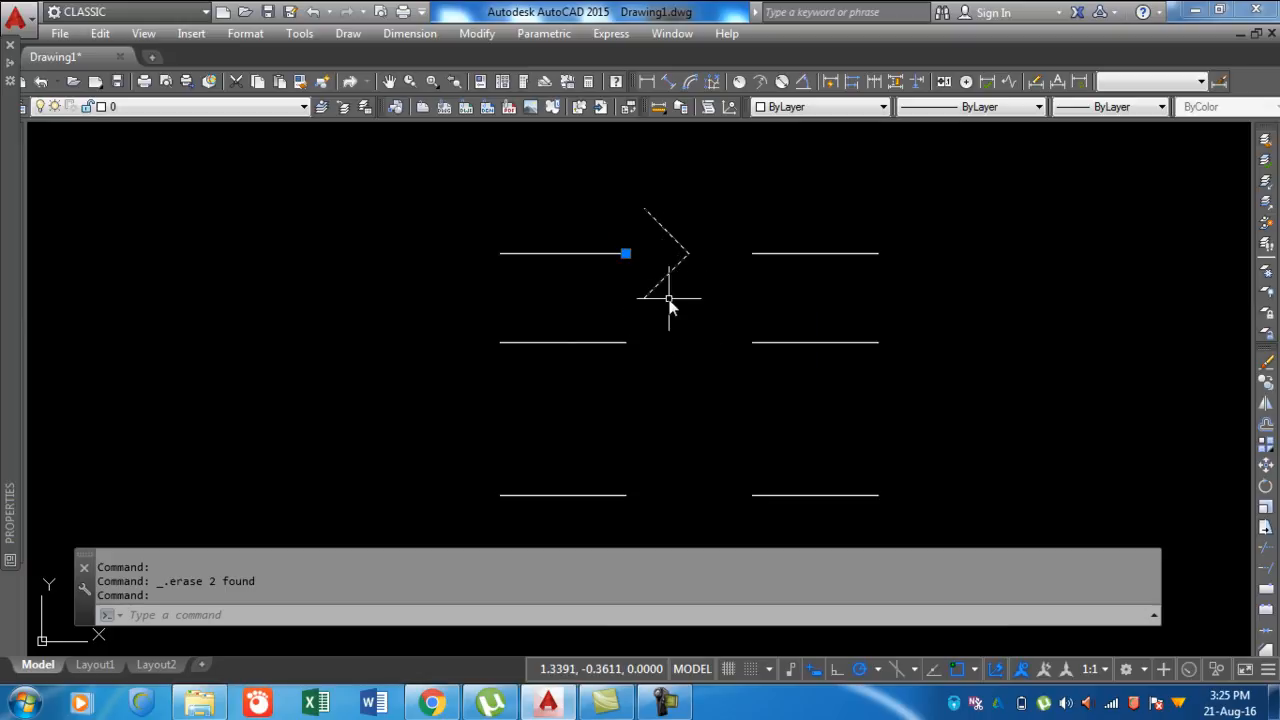
click(676, 708)
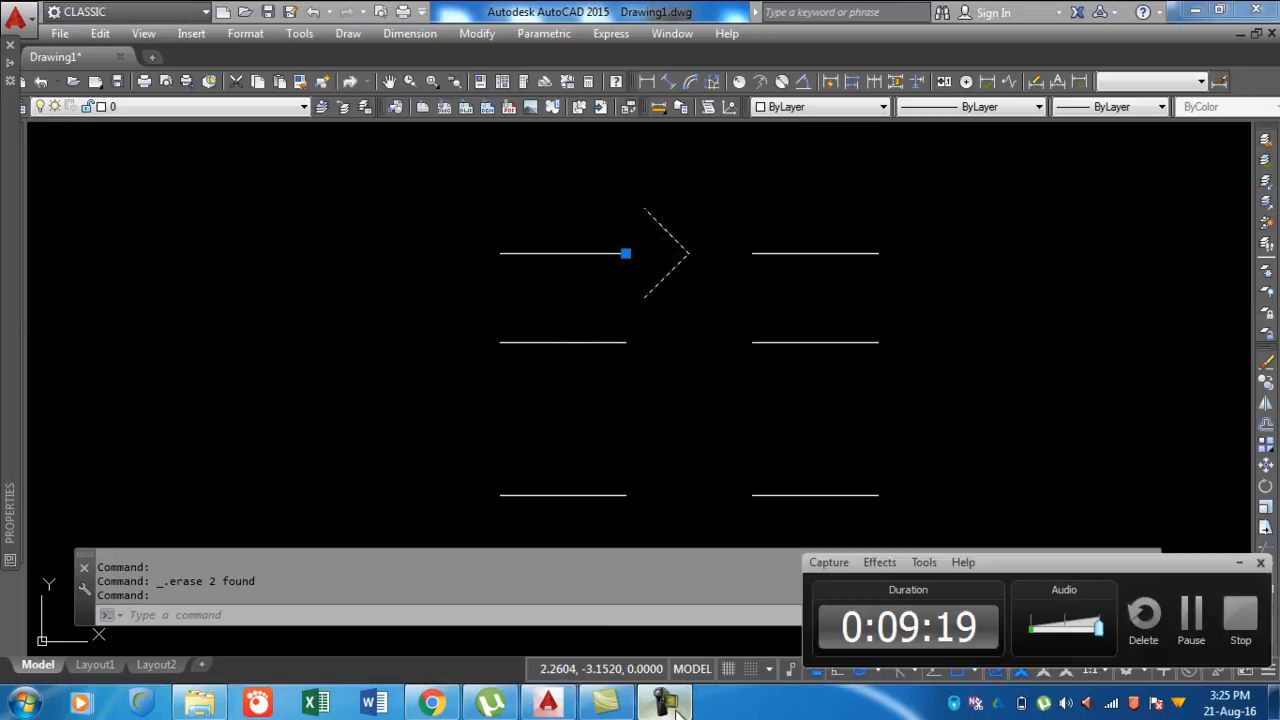
click(1238, 566)
key(Escape)
Start the express Make Linetype tool and save the new linetype file as dim in the line type folder
click(612, 34)
mouse_move(639, 241)
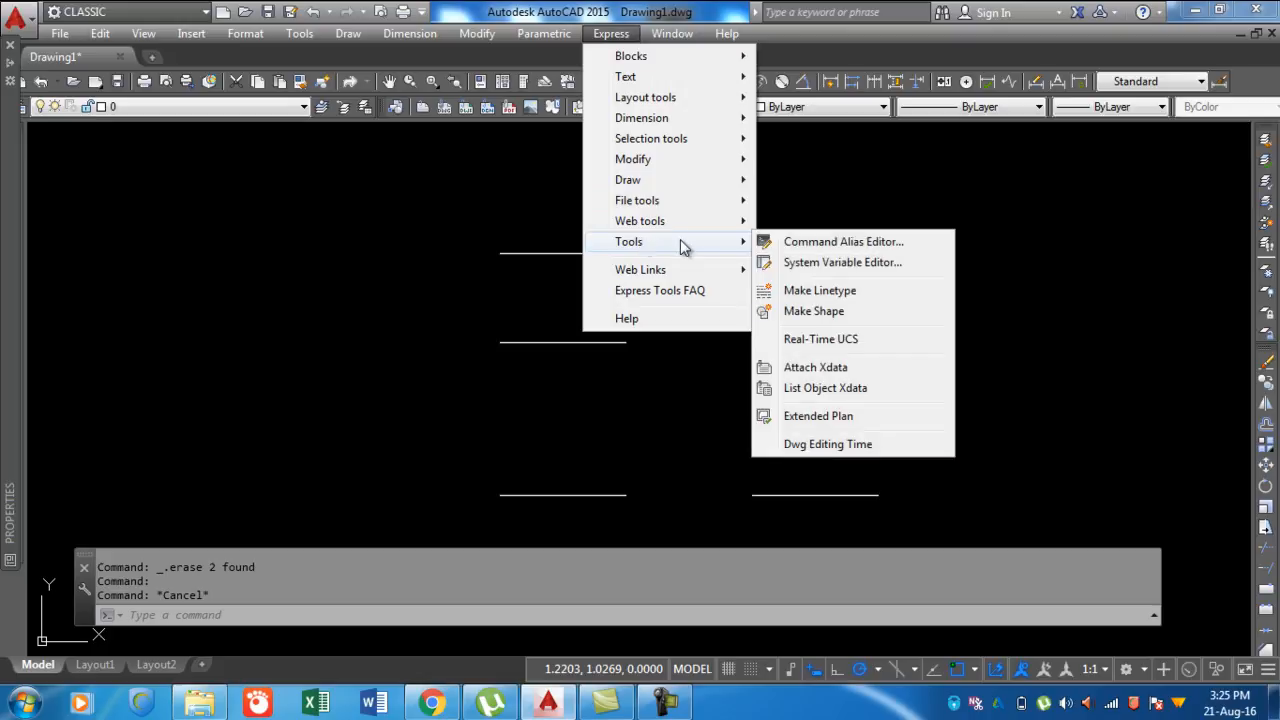
click(830, 296)
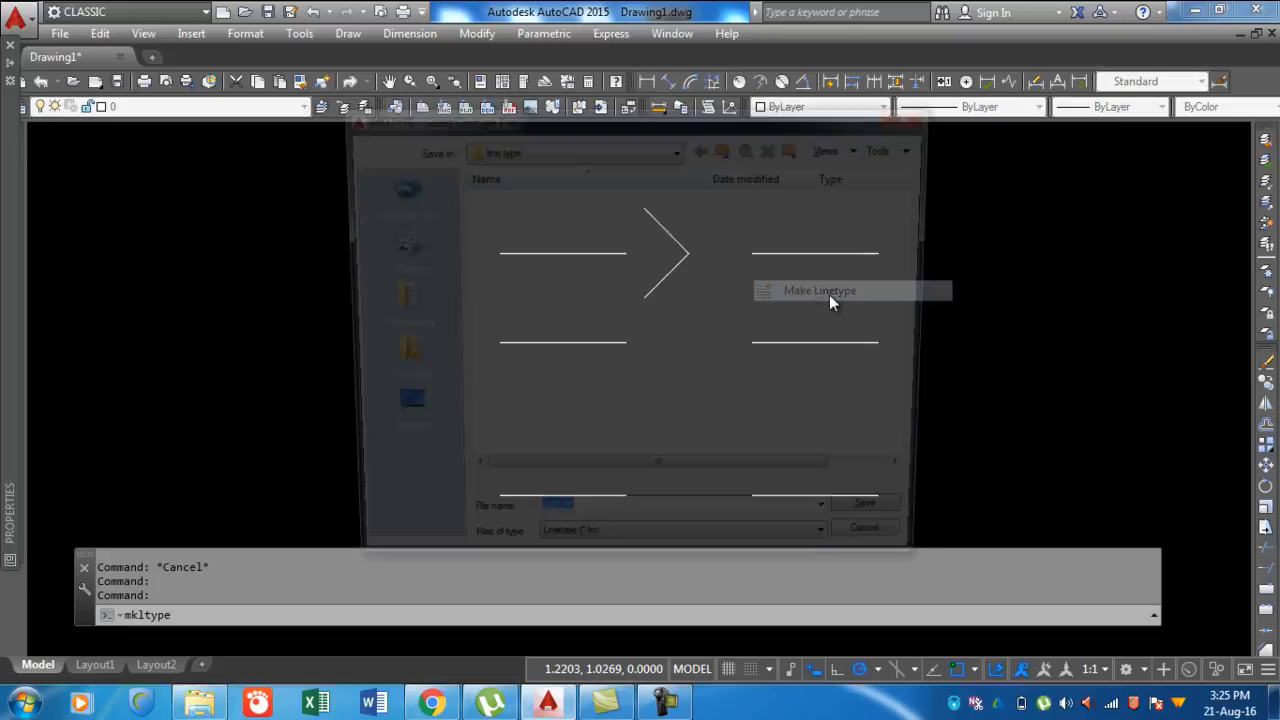
drag(617, 534, 476, 533)
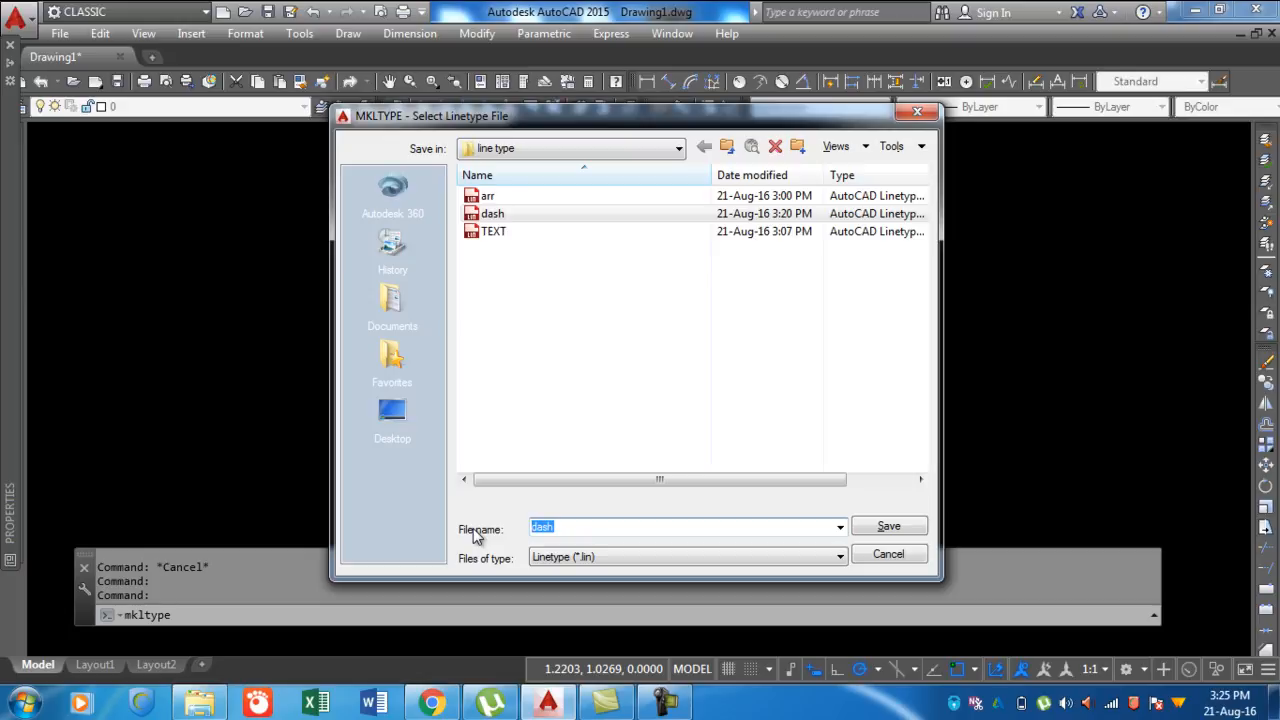
text(d)
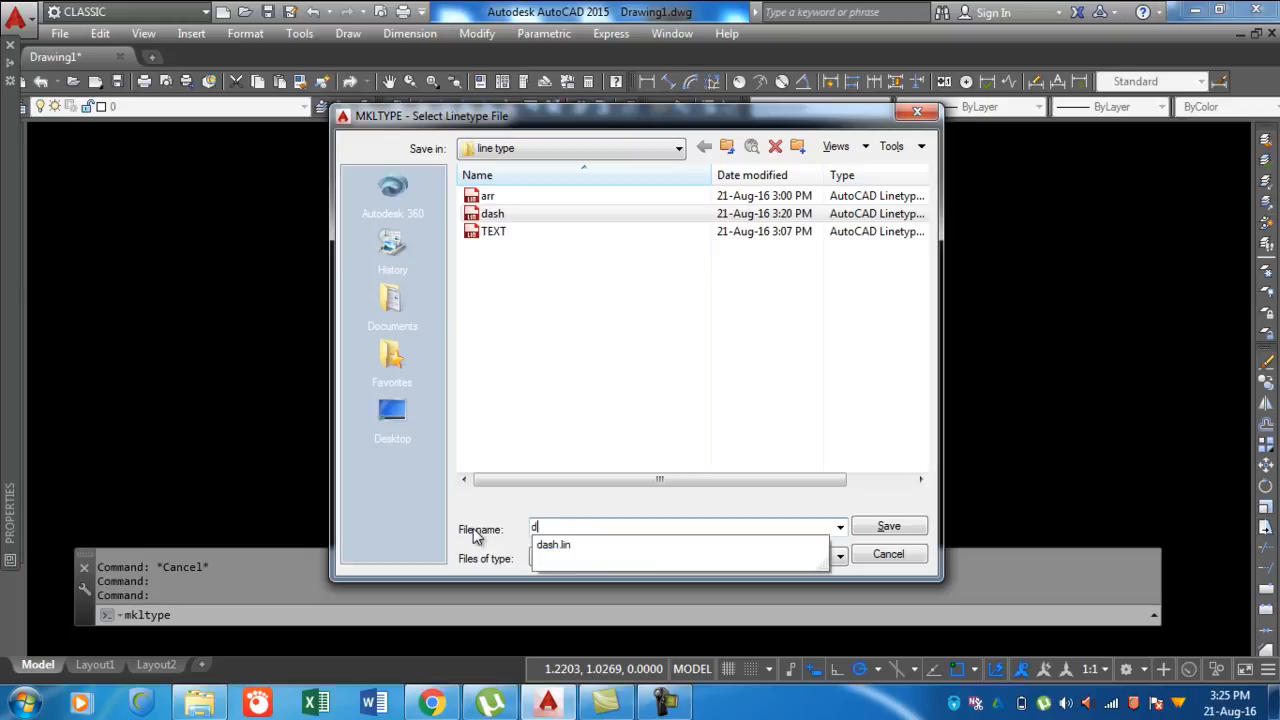
text(lm)
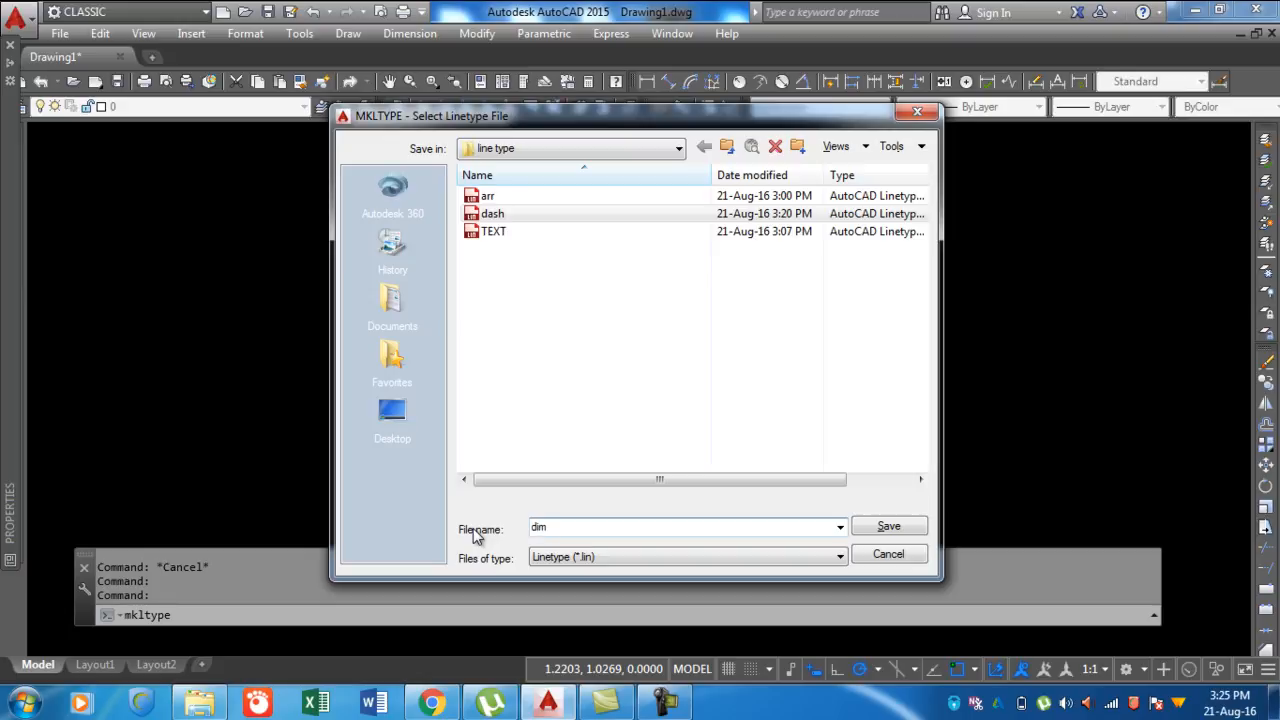
click(890, 527)
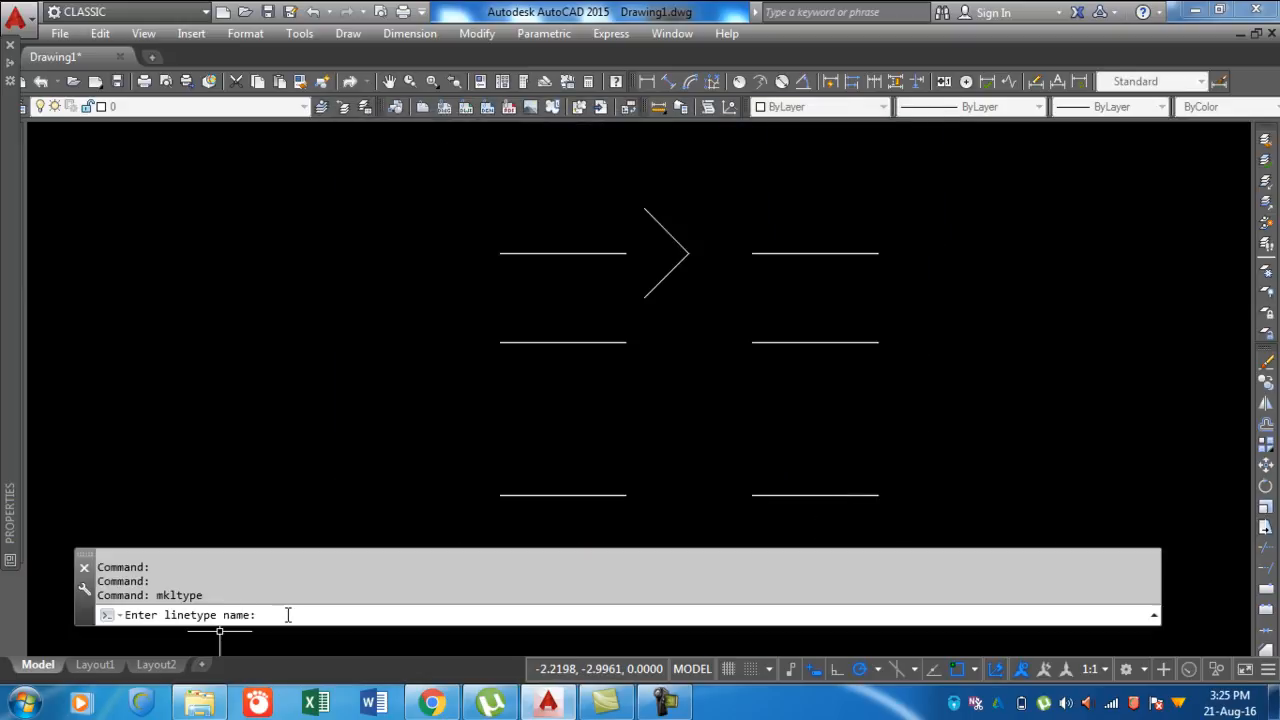
Enter dim as both the linetype name and its description
text(dim)
key(Return)
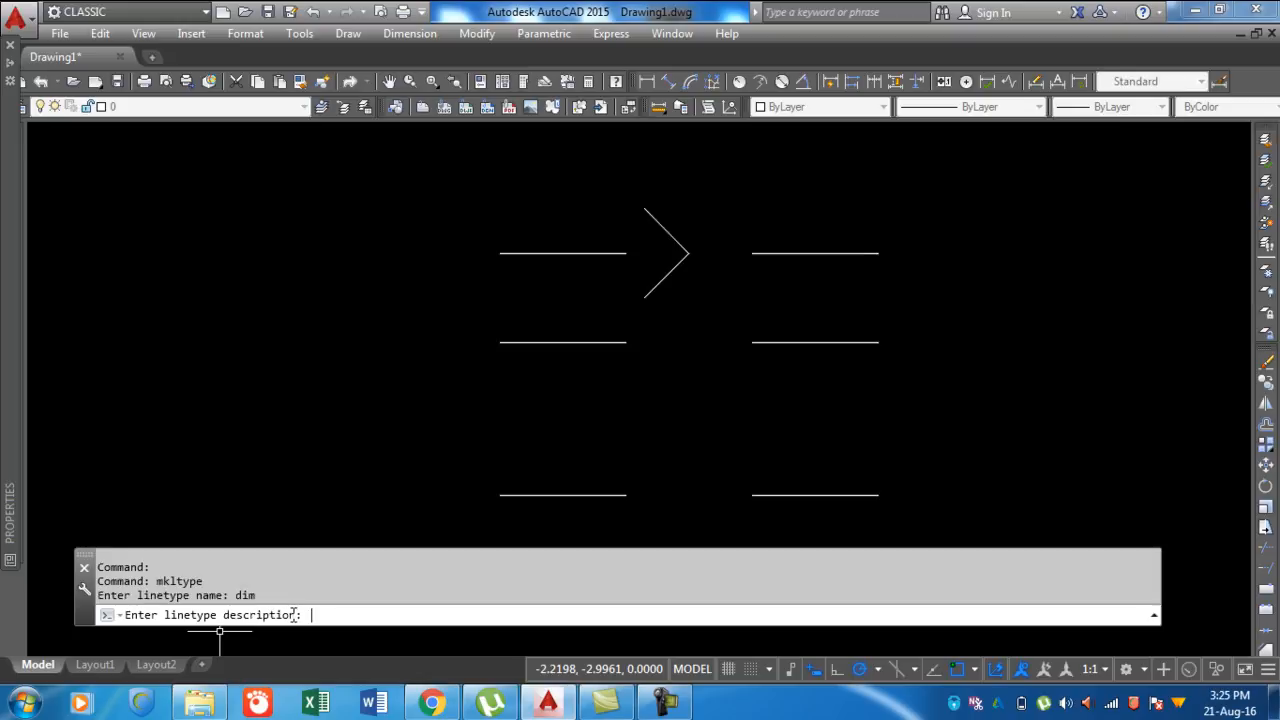
text(dim)
key(Return)
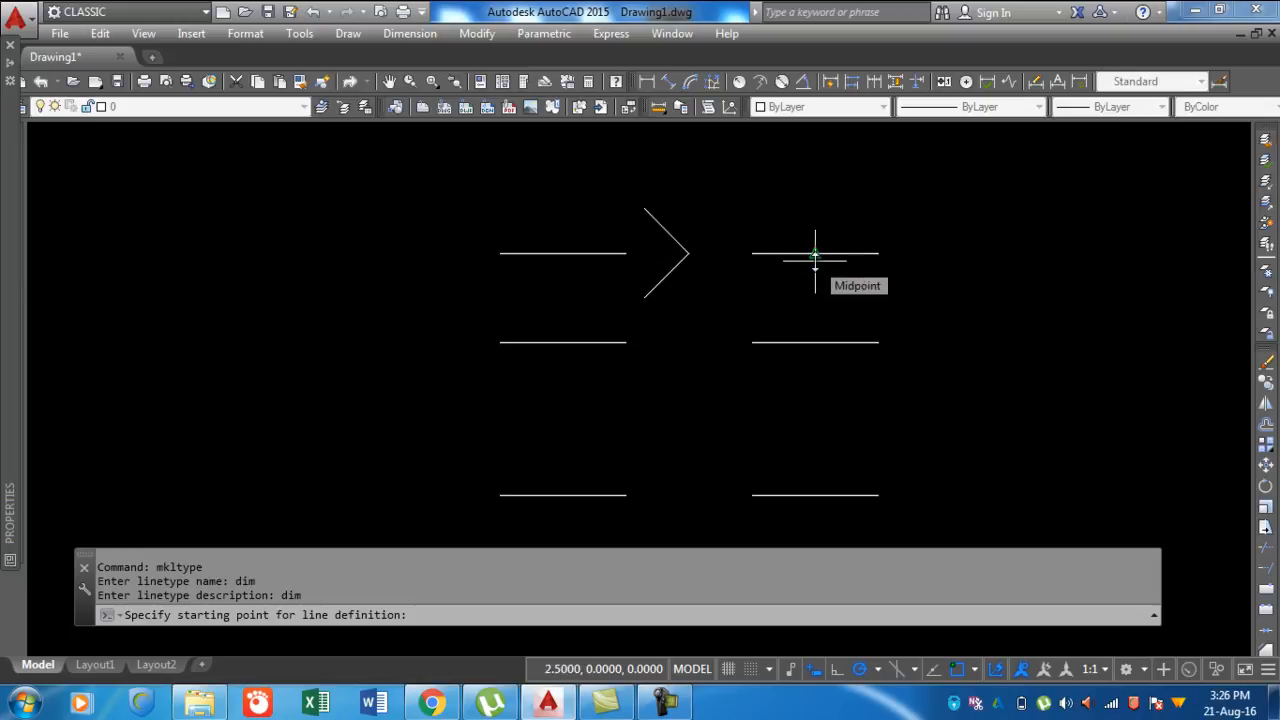
Define the linetype from the top row's first dash inner endpoint to the second dash's outer endpoint, using the second dash and the arrow shape
click(625, 253)
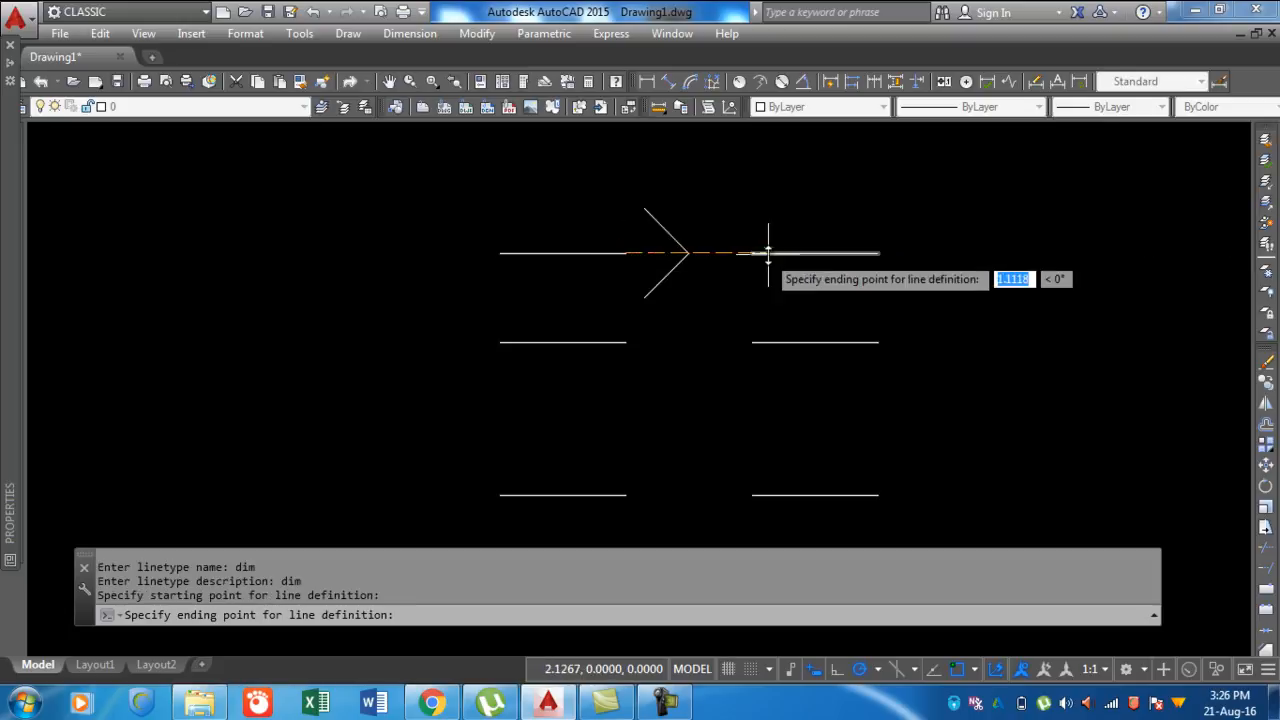
click(878, 253)
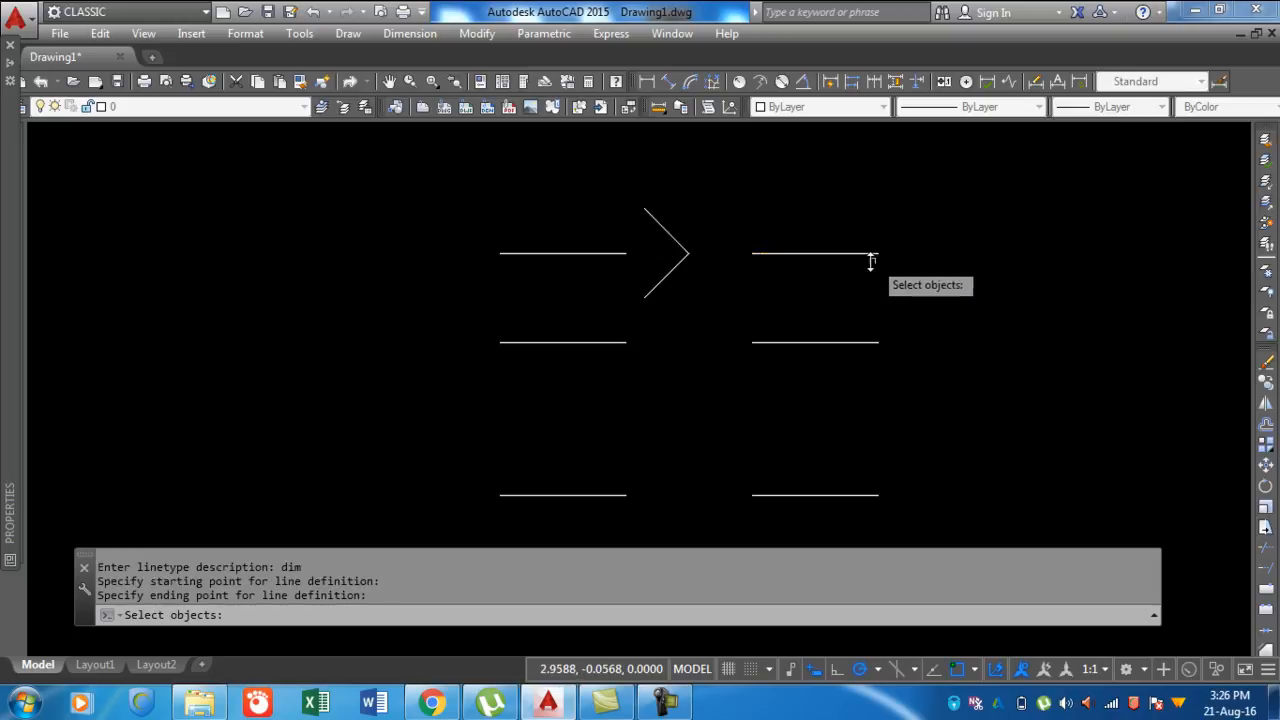
click(757, 254)
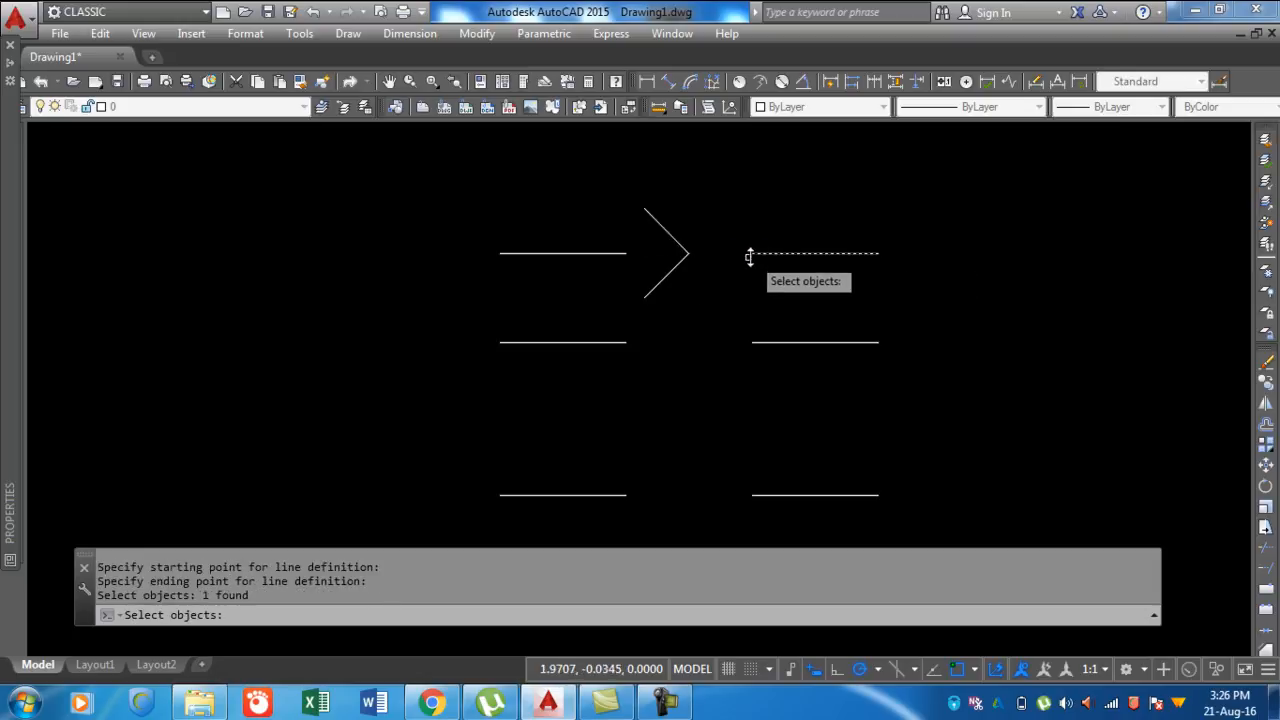
click(673, 270)
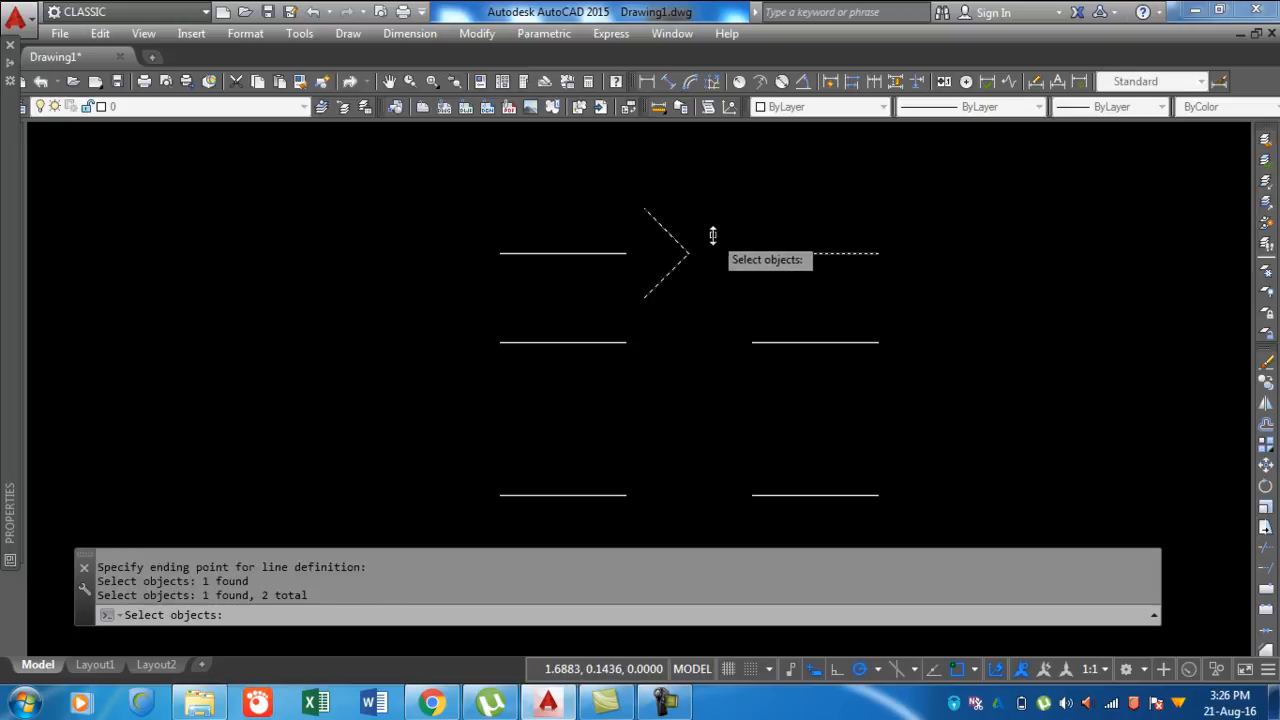
key(Return)
Apply the DIM linetype to the long dashed line above the sample rows
scroll(700, 335, down, 5)
scroll(674, 263, up, 3)
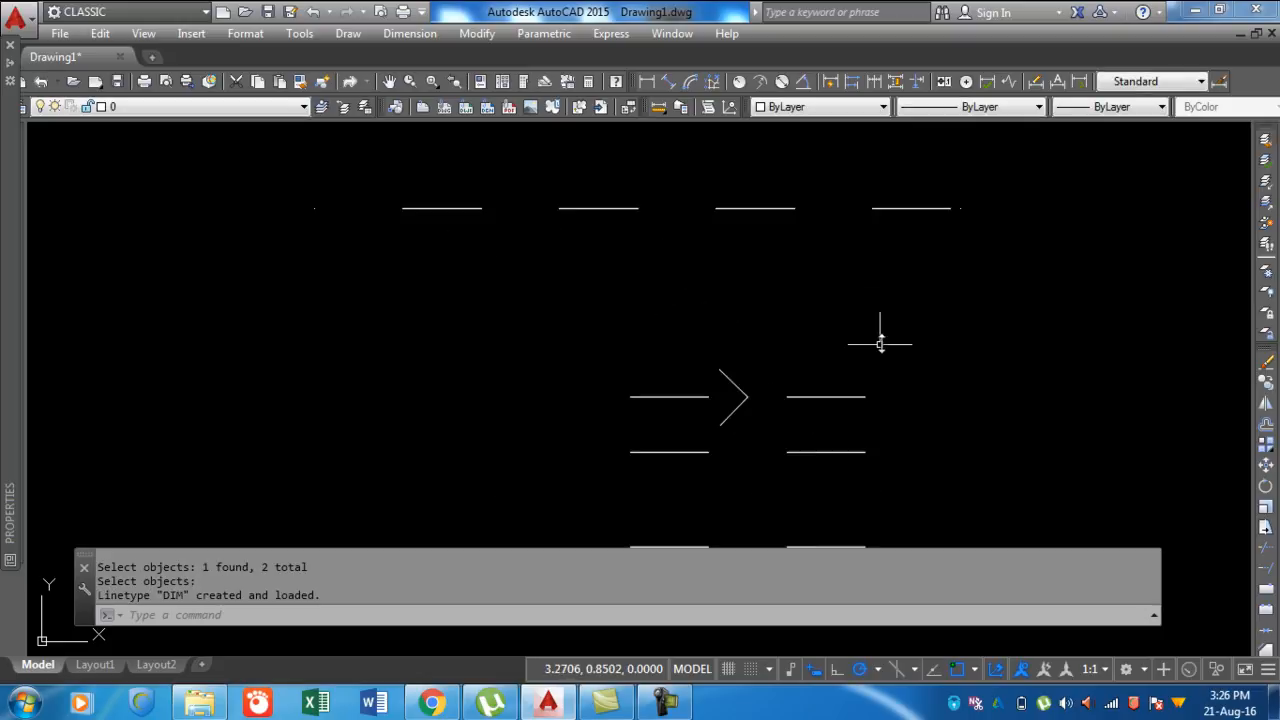
click(759, 207)
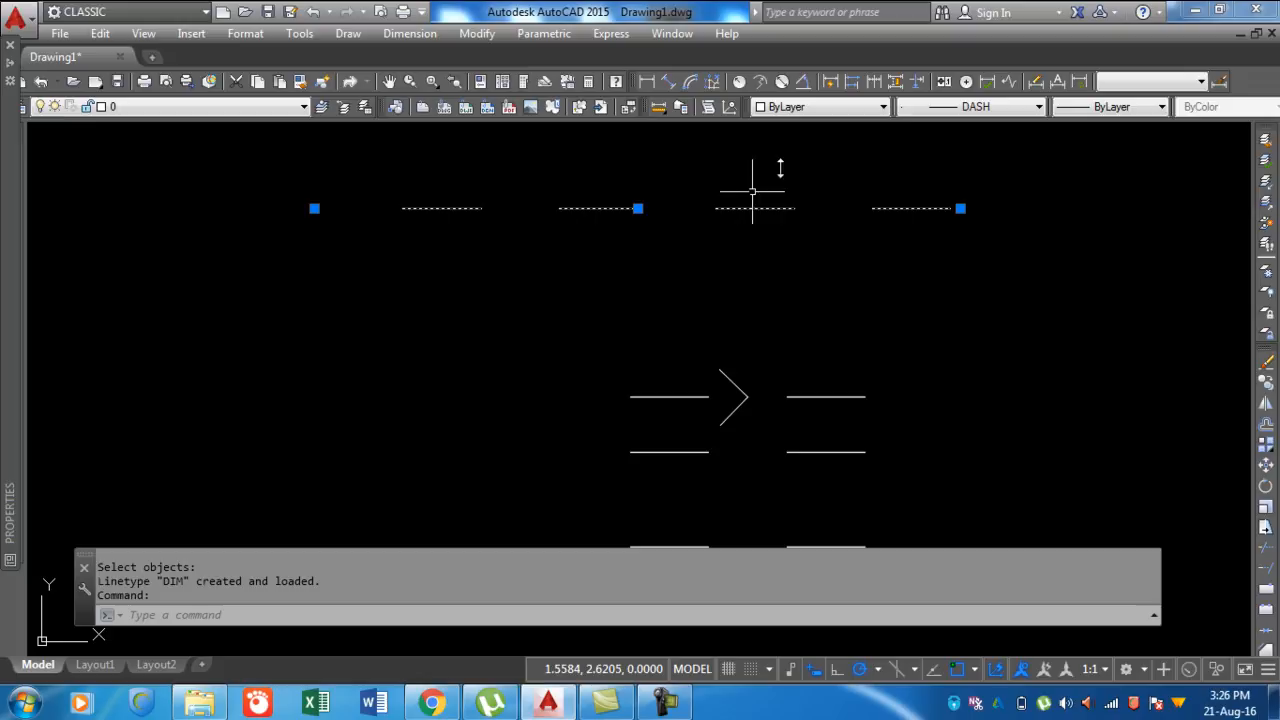
click(990, 108)
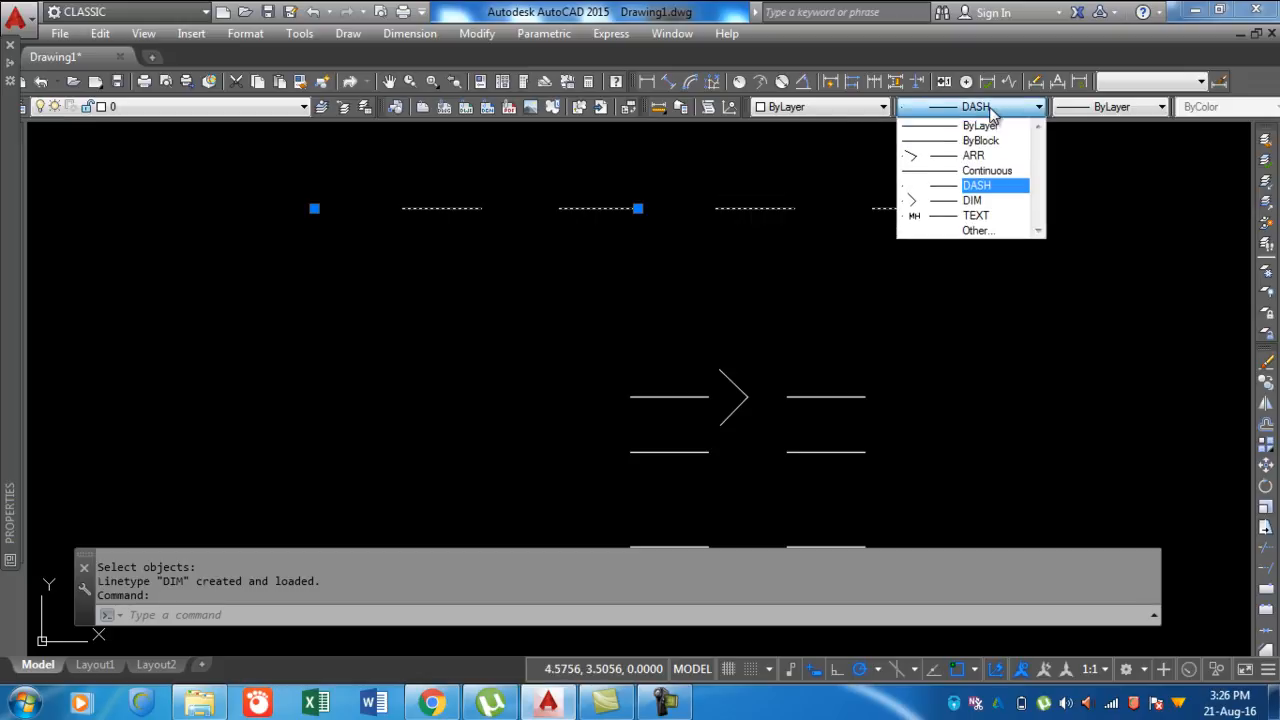
click(988, 201)
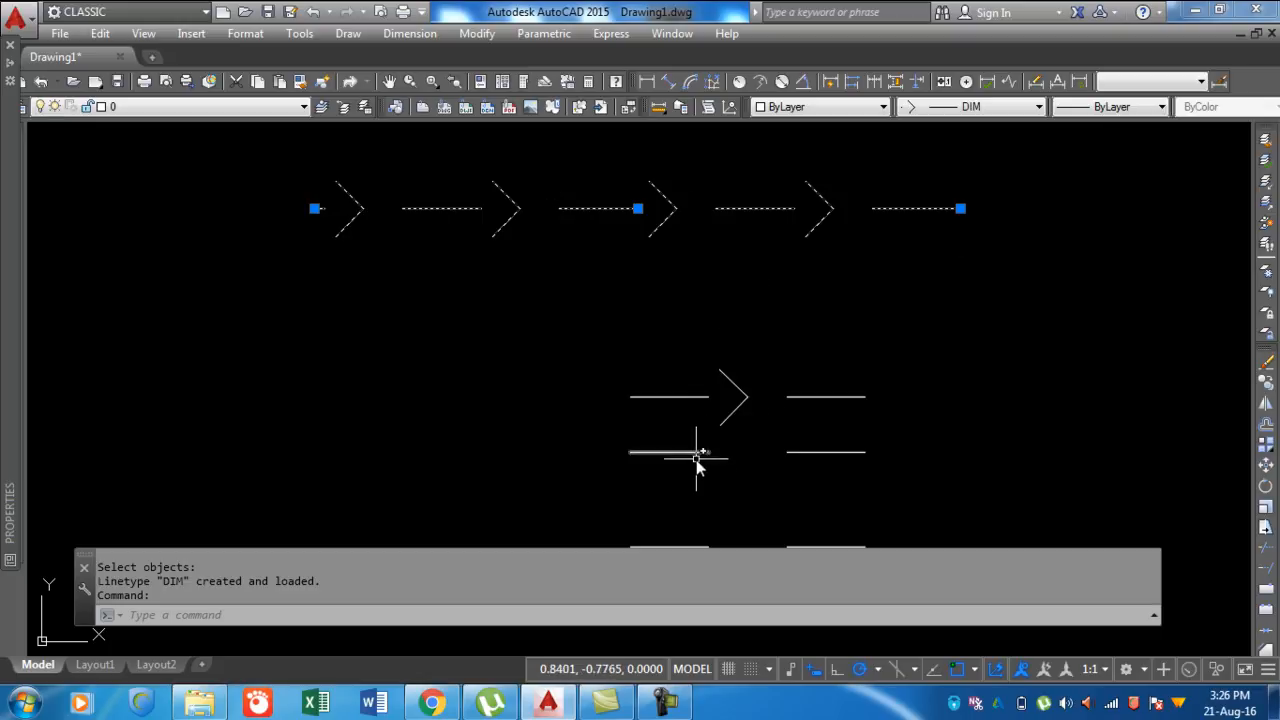
Start single-line text in the gap between the bottom row's dashes, with height 0.3 and rotation angle 0
scroll(706, 335, down, 4)
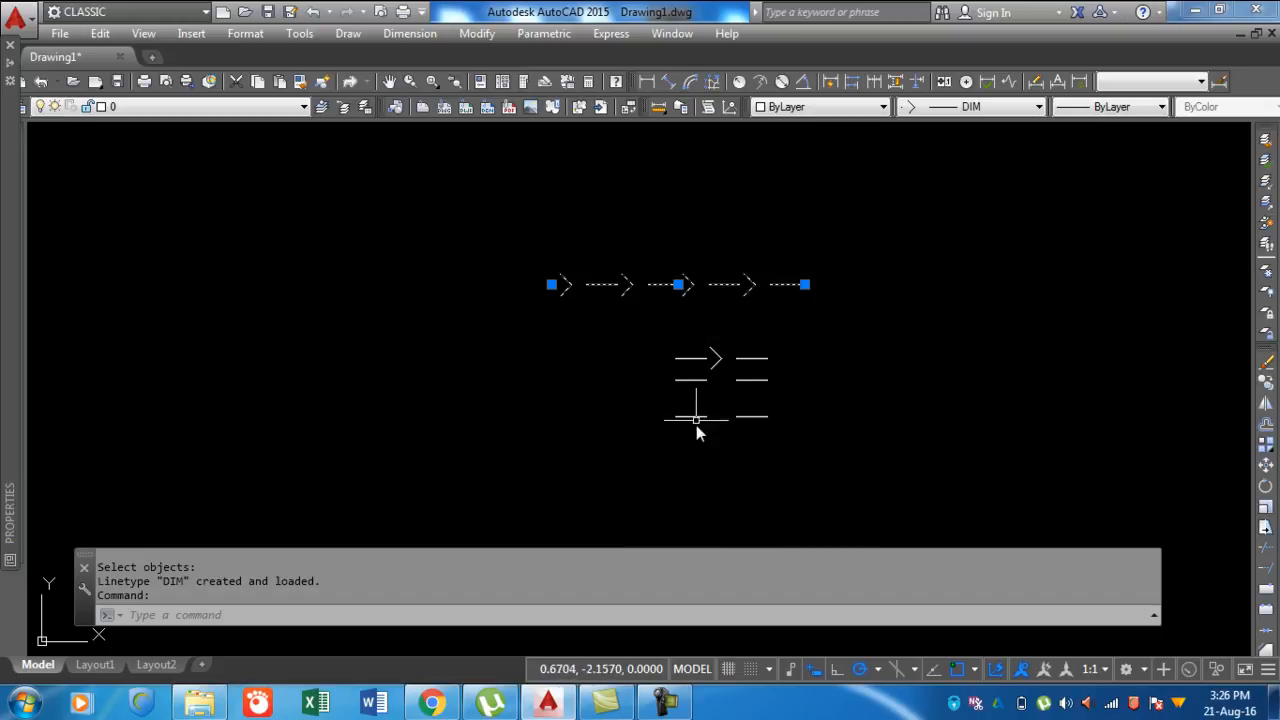
scroll(764, 422, up, 4)
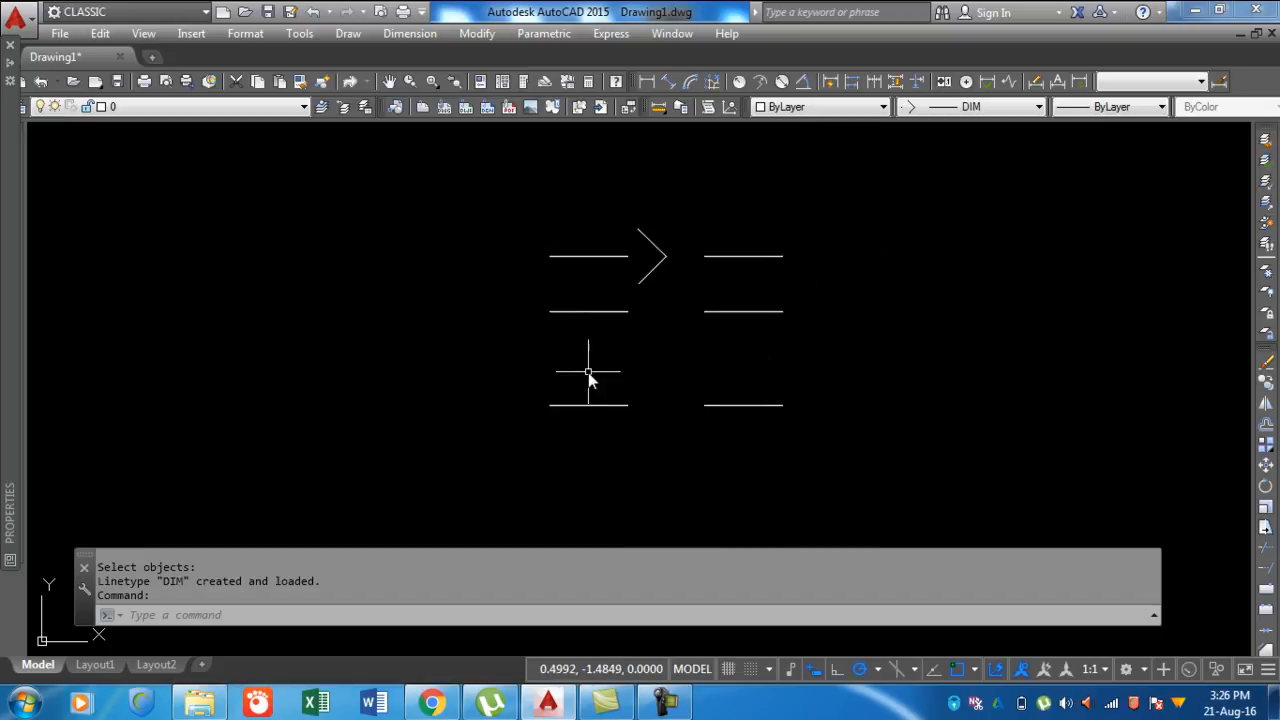
middle_drag(665, 464, 595, 368)
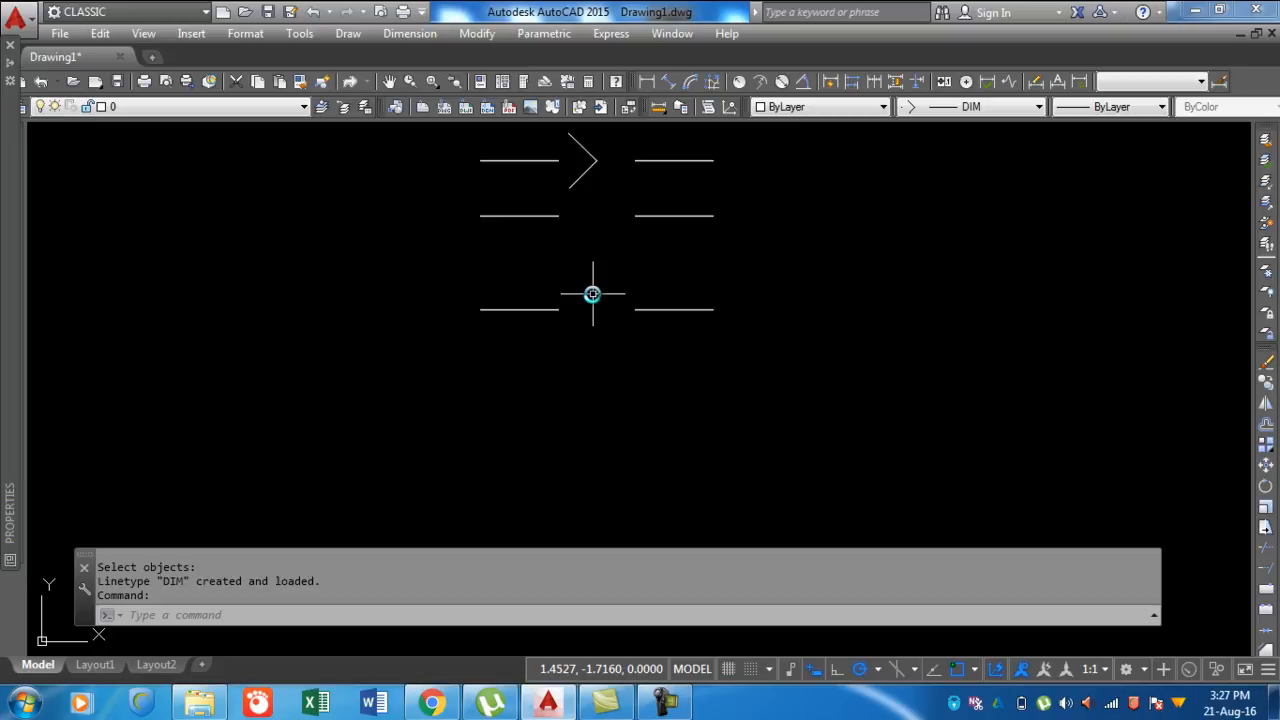
text(DT)
key(Return)
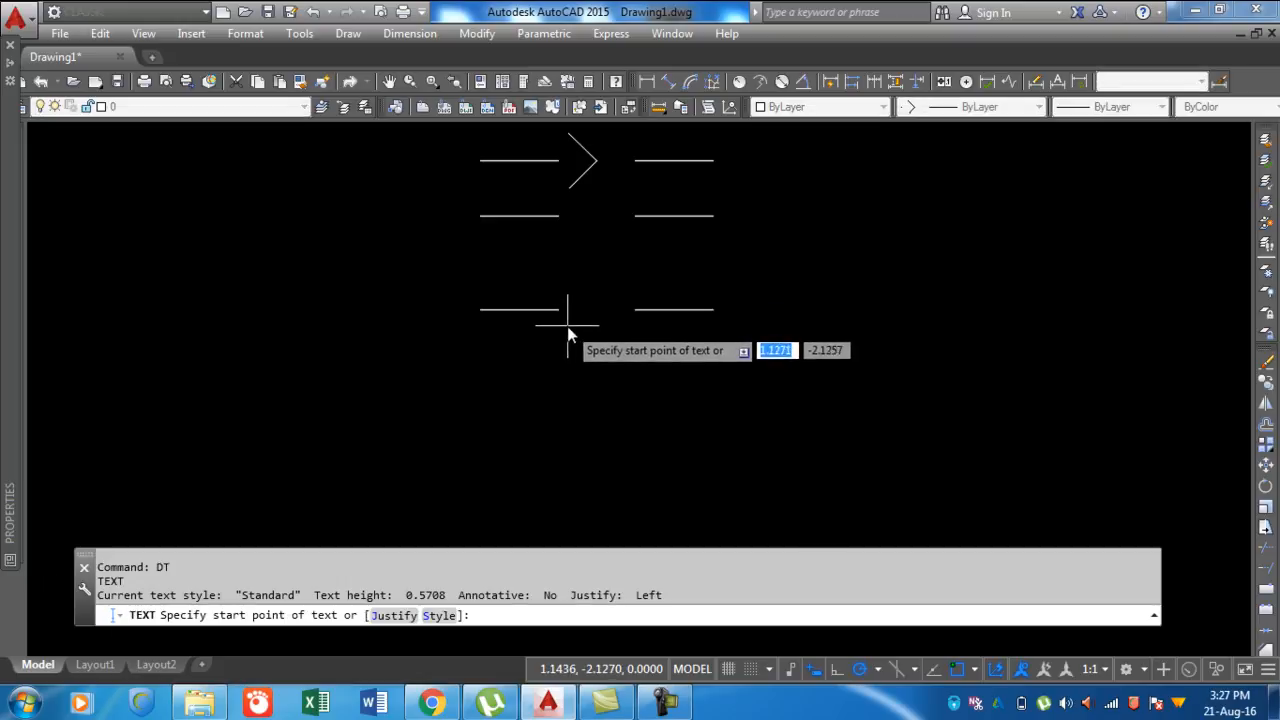
scroll(568, 330, up, 2)
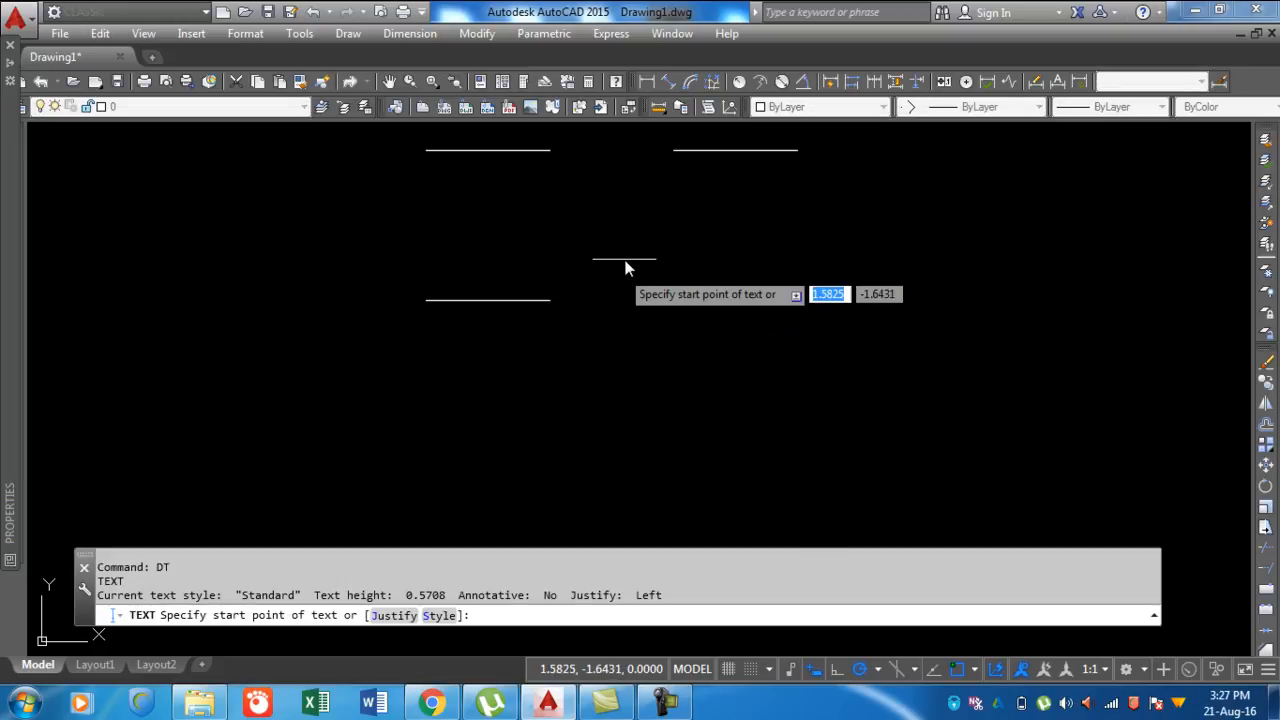
click(571, 286)
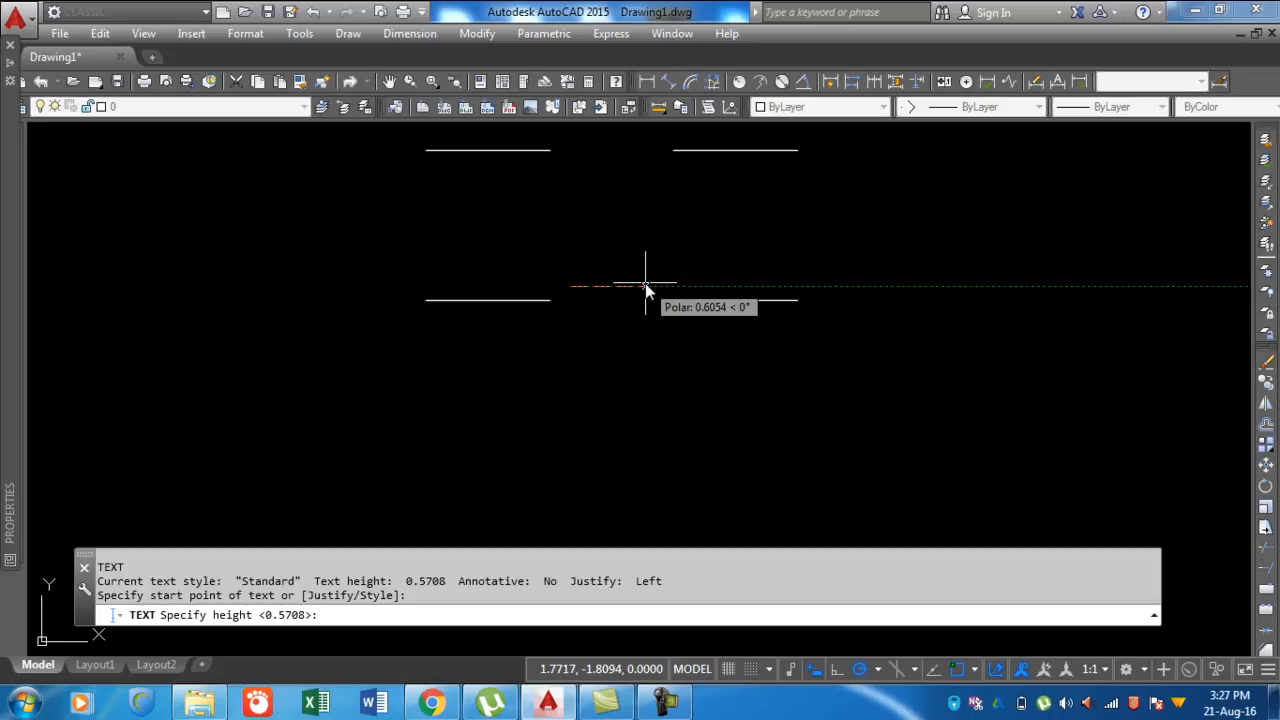
text(.3)
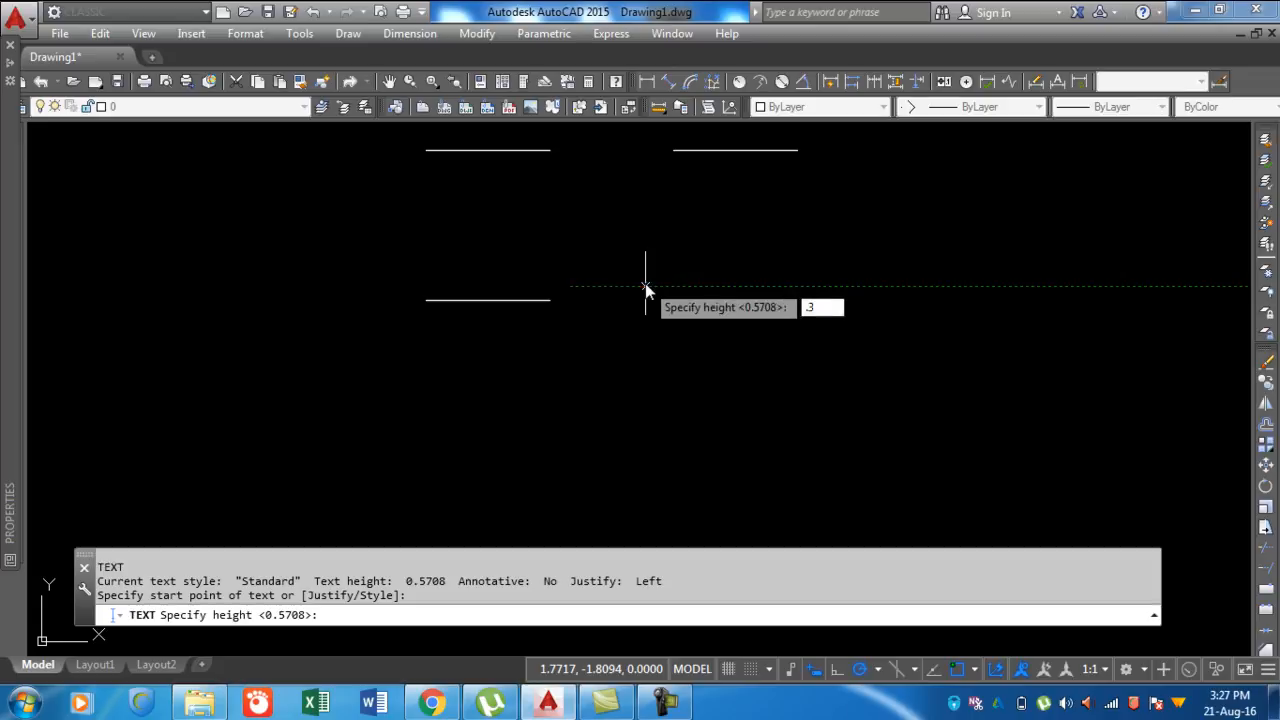
key(Return)
key(Return)
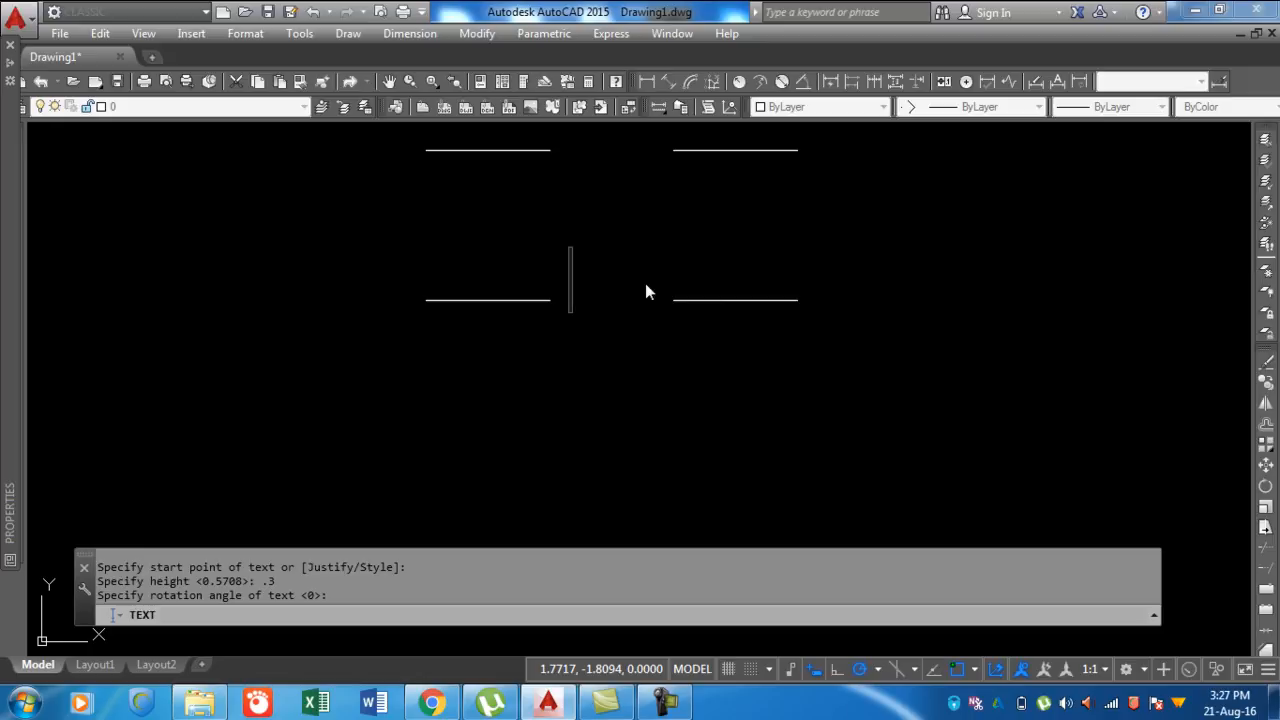
Enter BW as the text in the bottom row's gap and finish the text command
text(O)
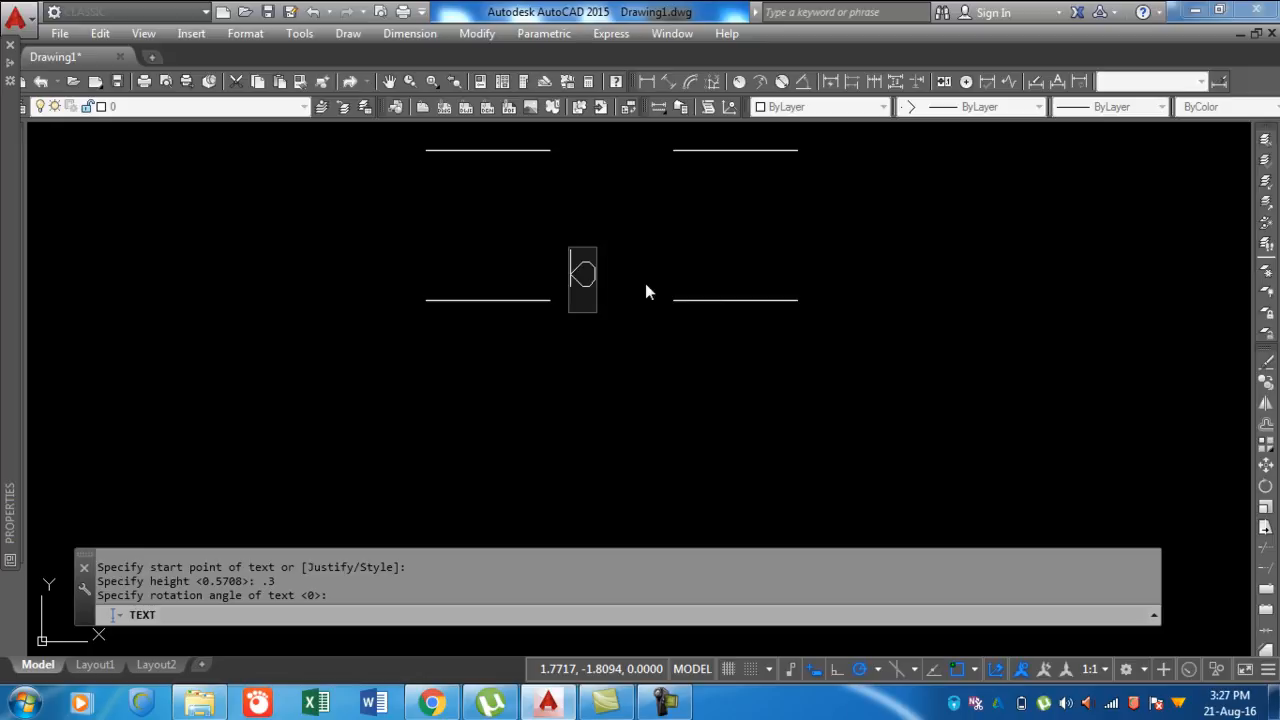
key(BackSpace)
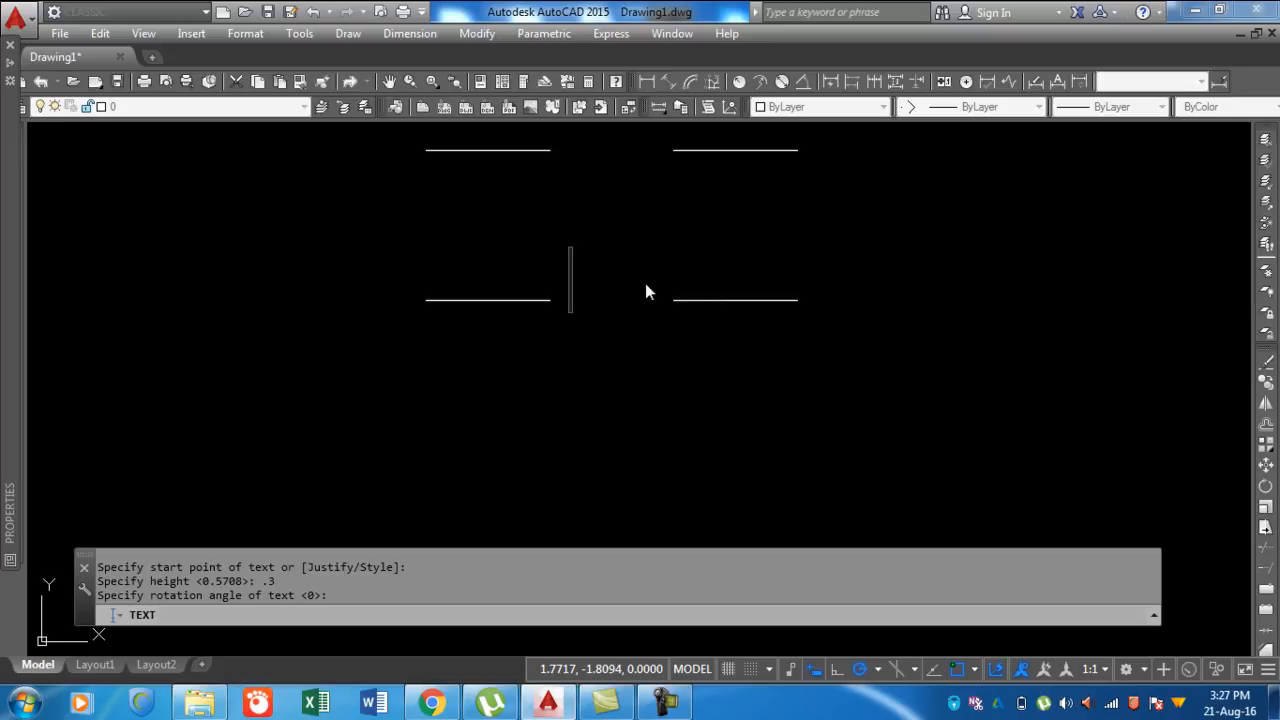
text(BW)
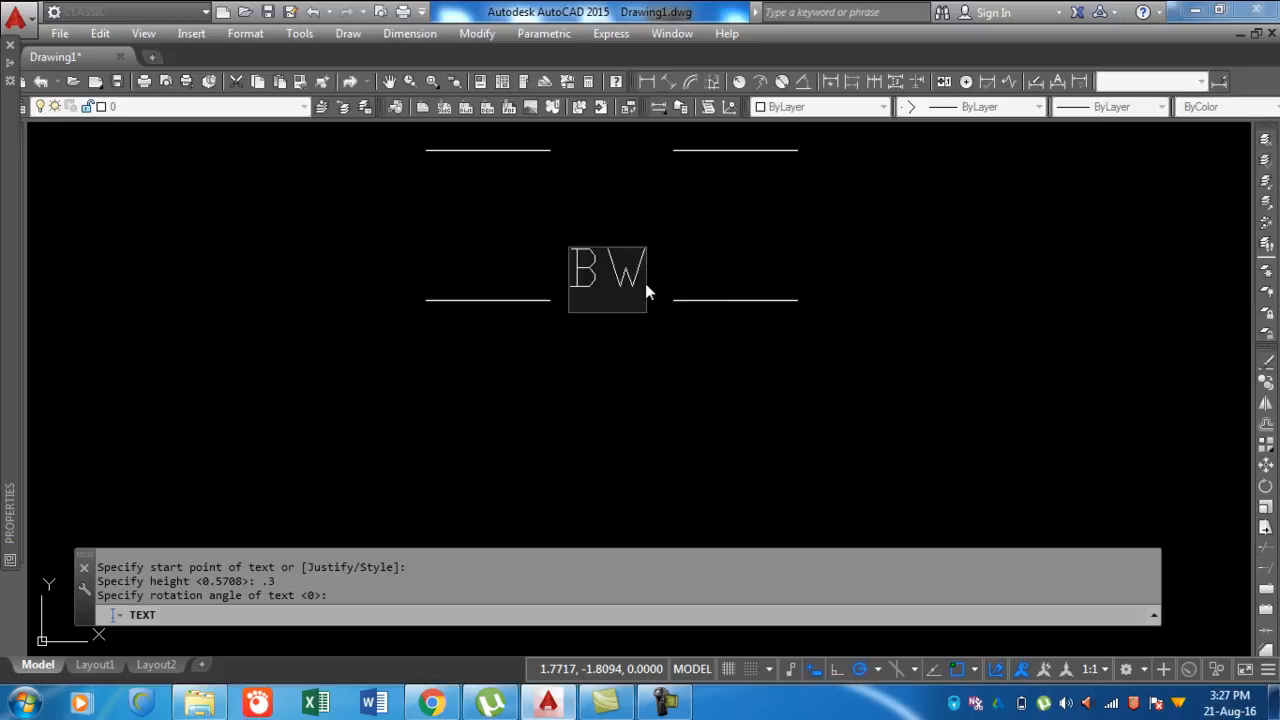
key(Return)
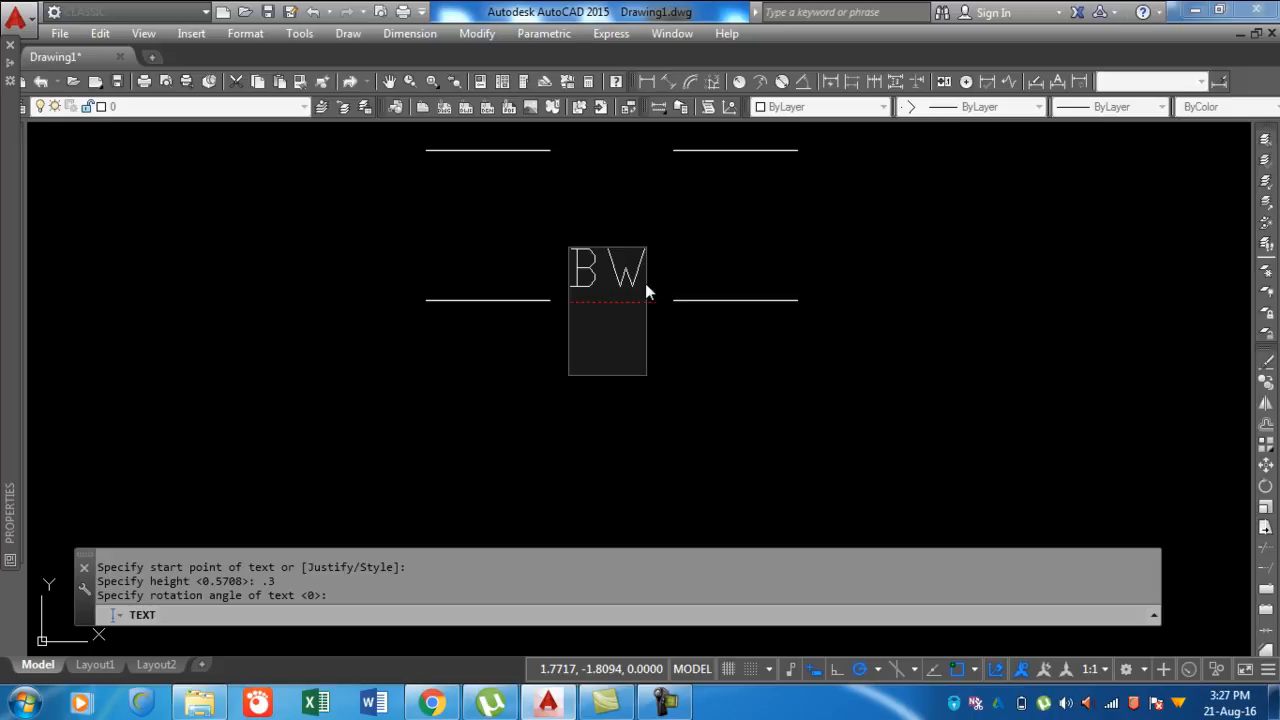
key(BackSpace)
click(679, 368)
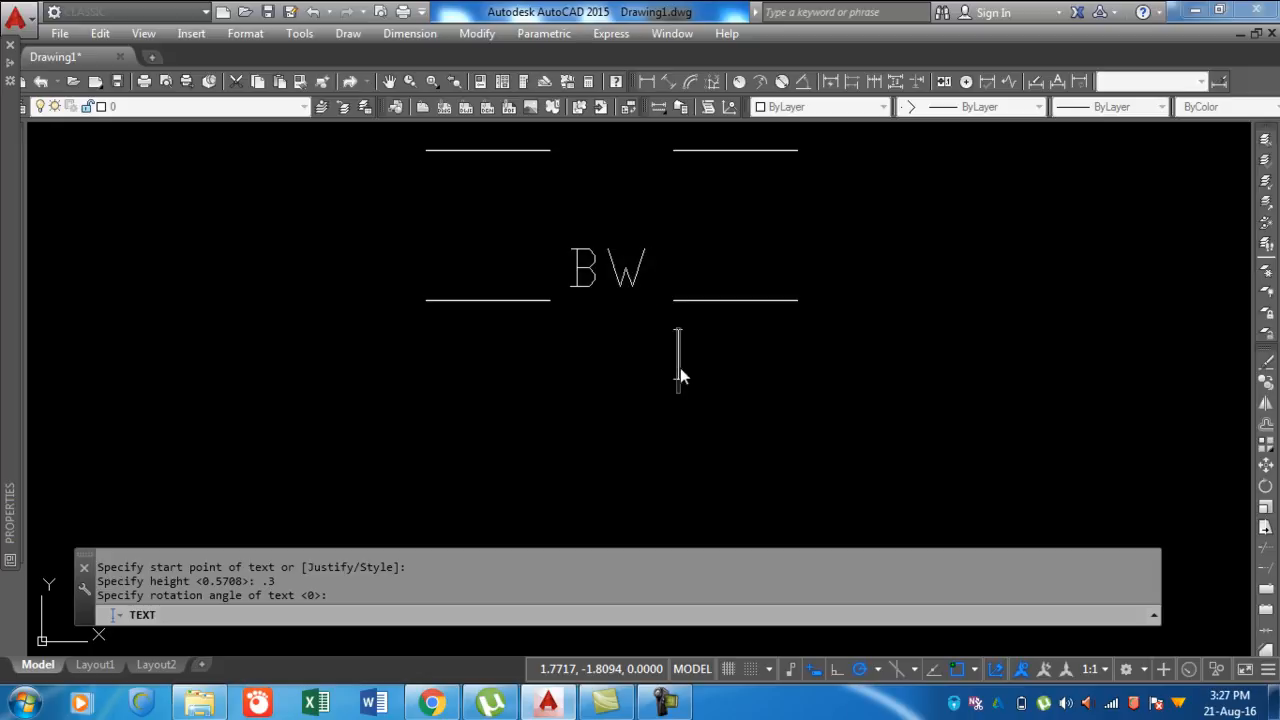
click(651, 272)
key(Escape)
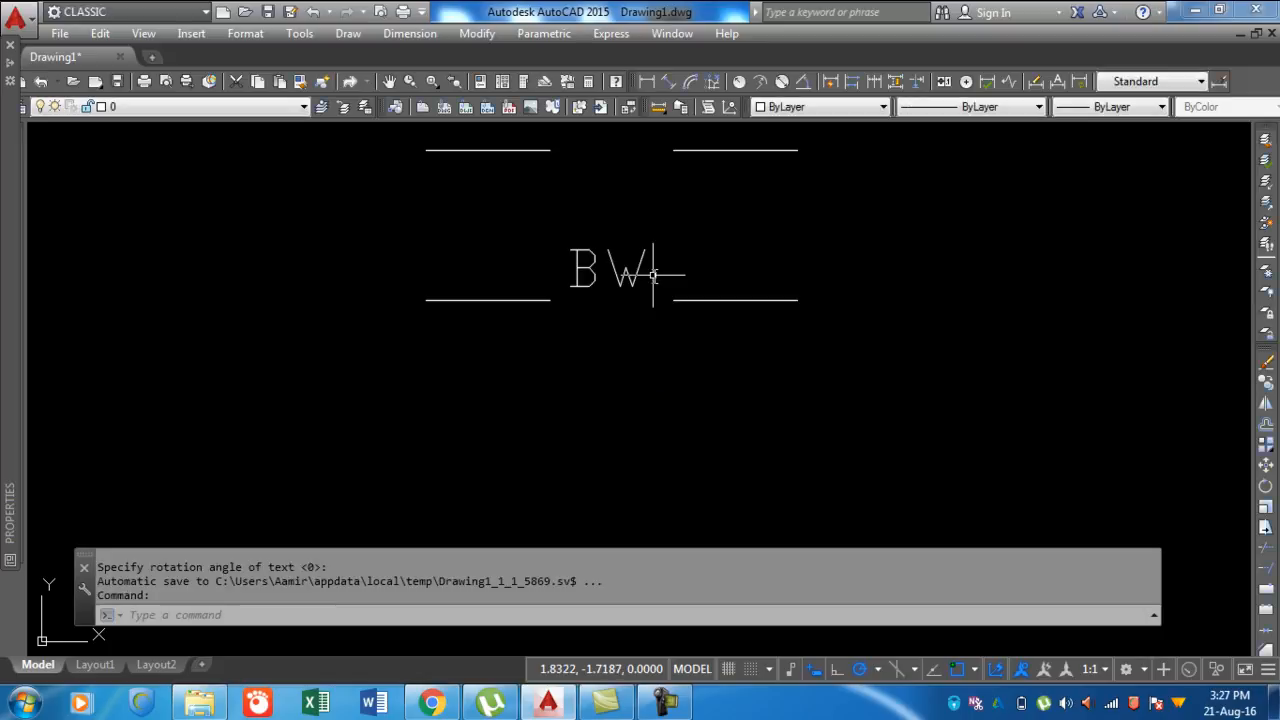
Move the BW text straight down so it is vertically centred on the bottom row's dashes
click(590, 272)
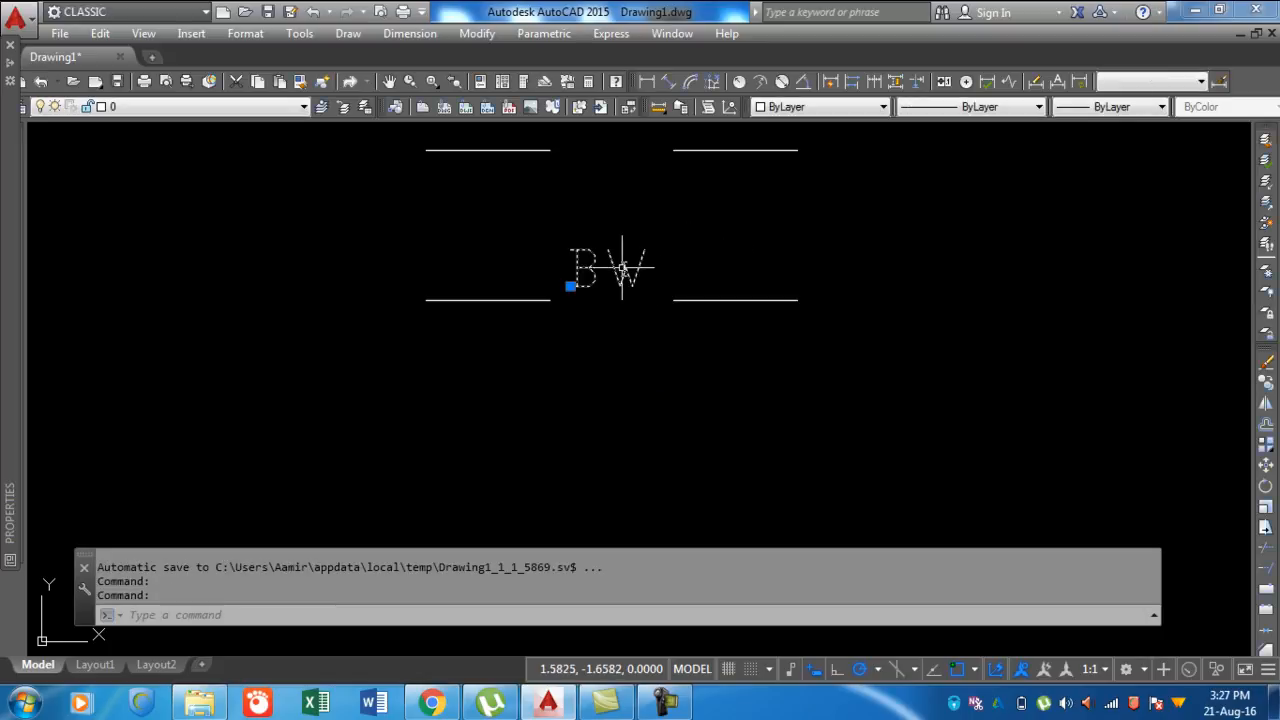
click(571, 286)
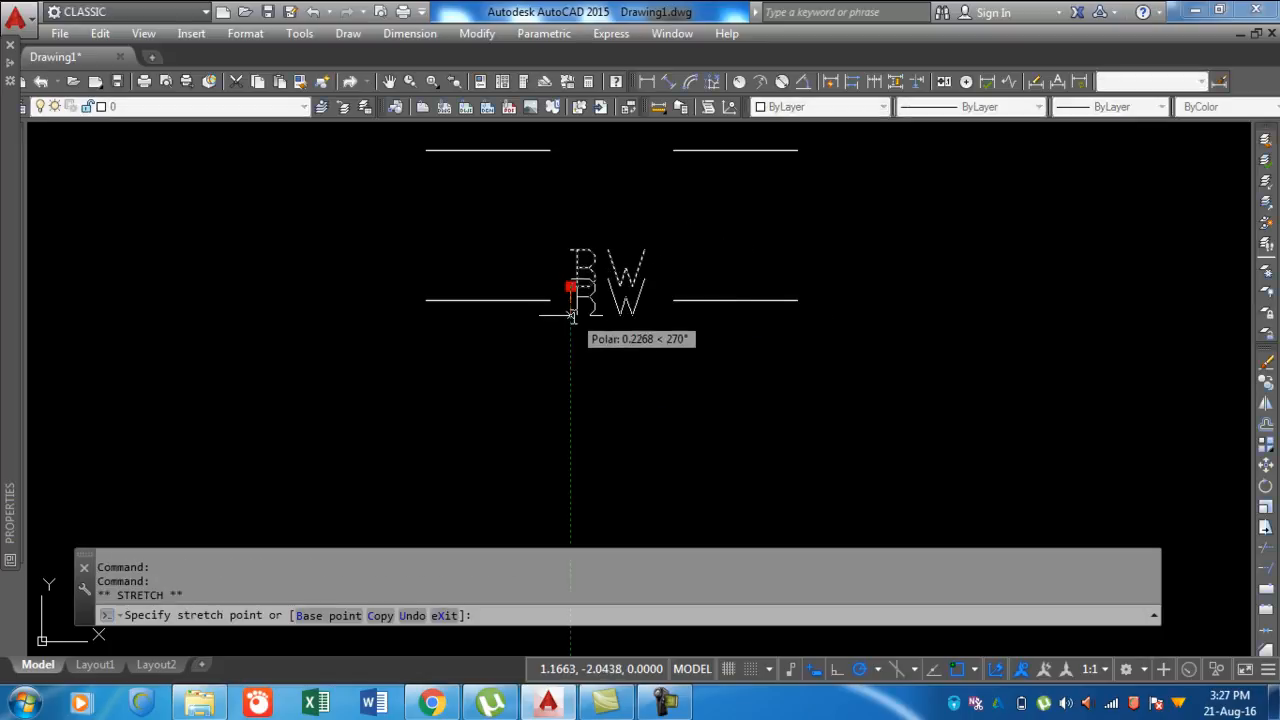
click(571, 316)
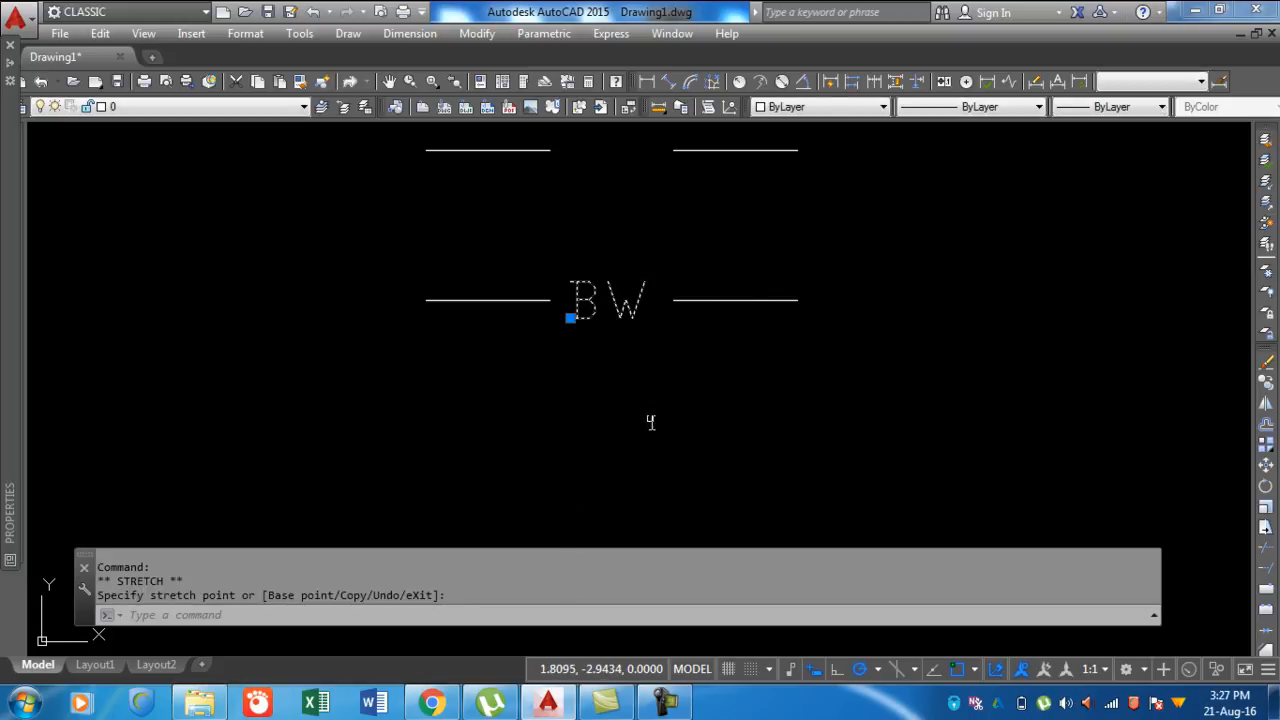
click(665, 703)
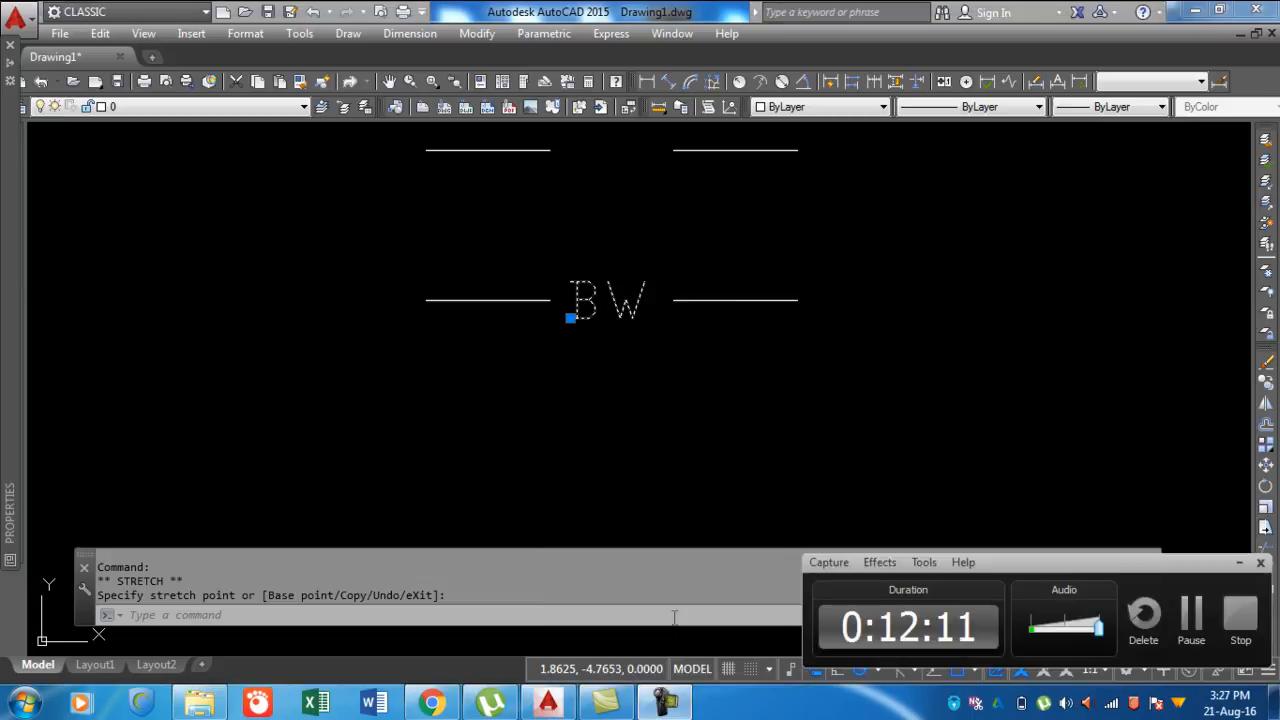
click(1192, 617)
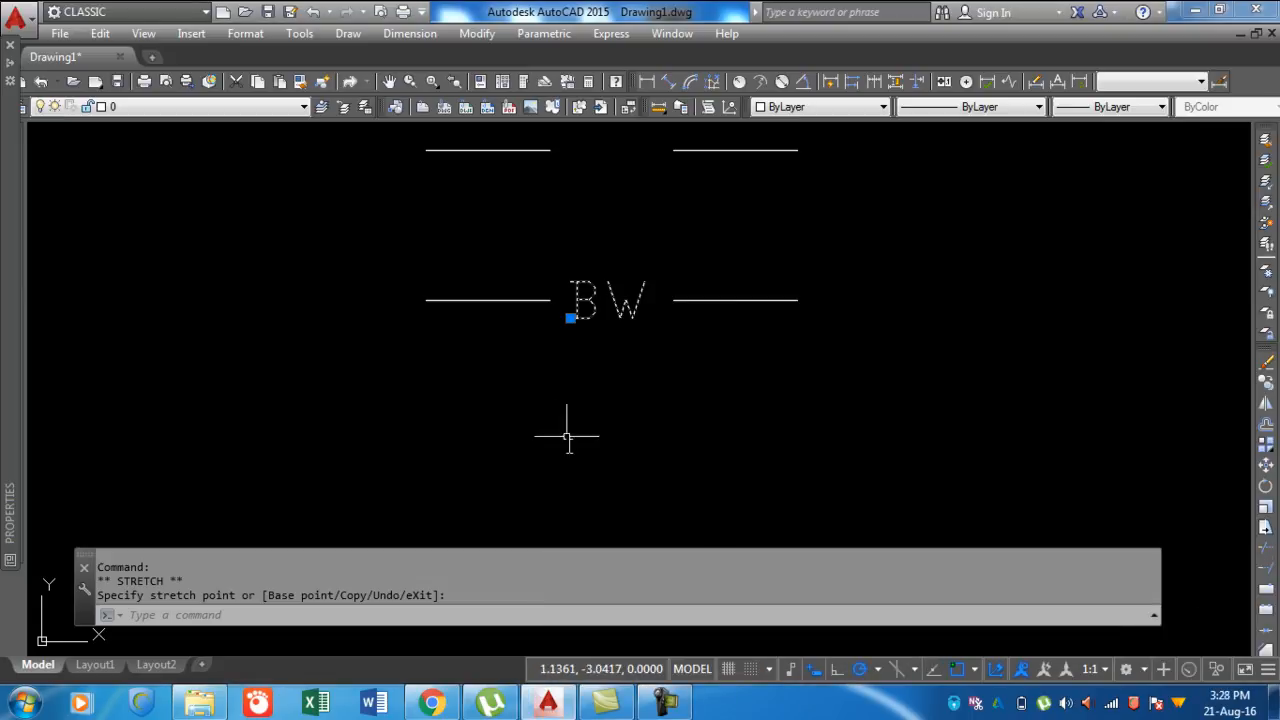
Start the express Make Linetype tool and save the new linetype file as BW in the line type folder
key(Escape)
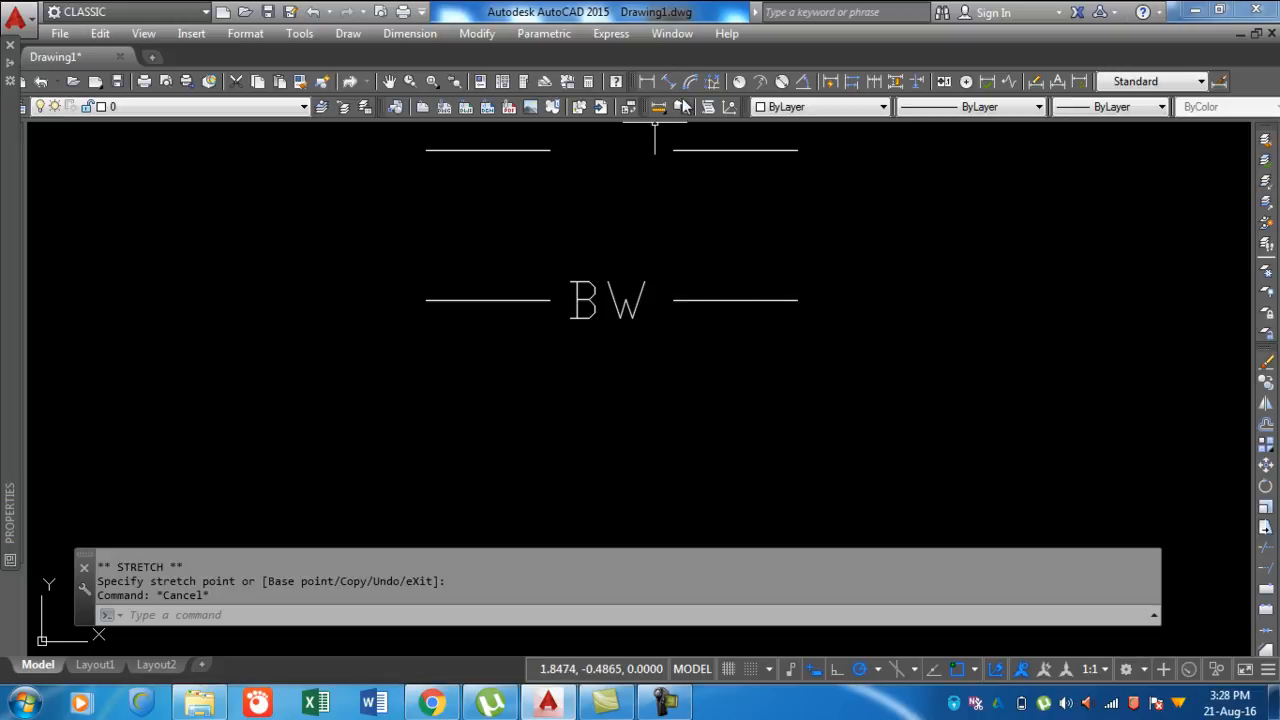
click(603, 34)
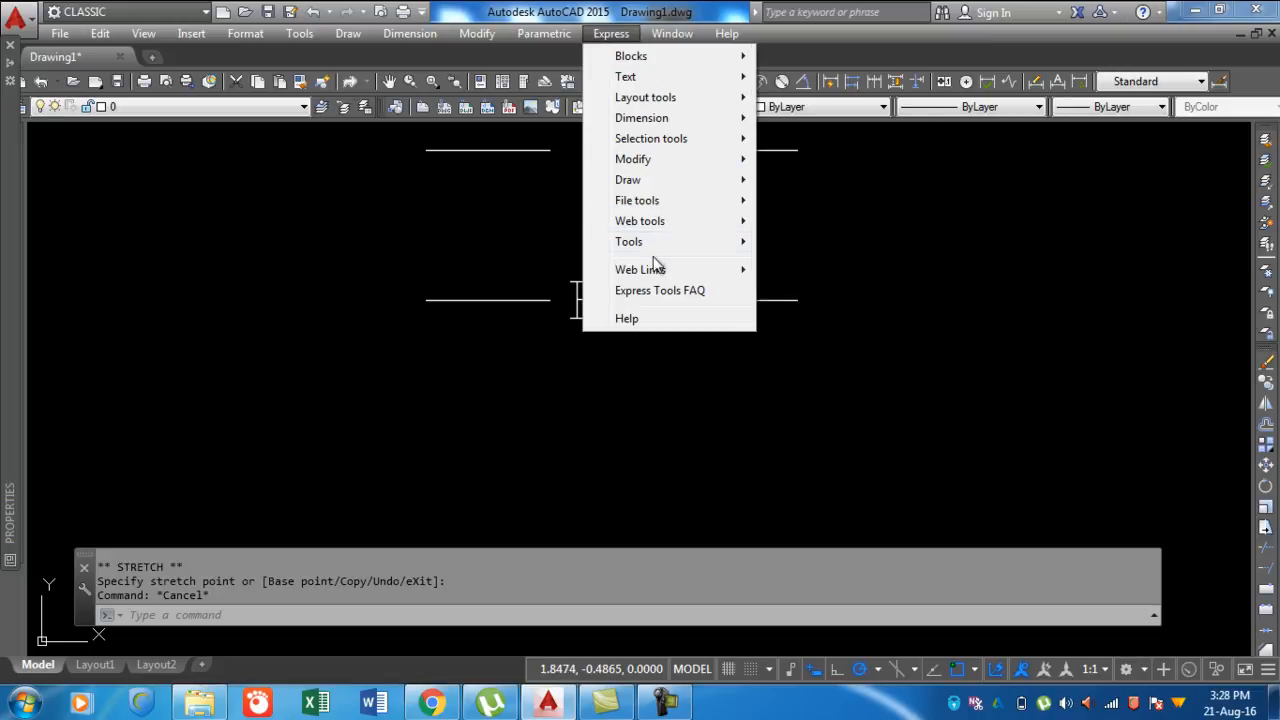
mouse_move(666, 241)
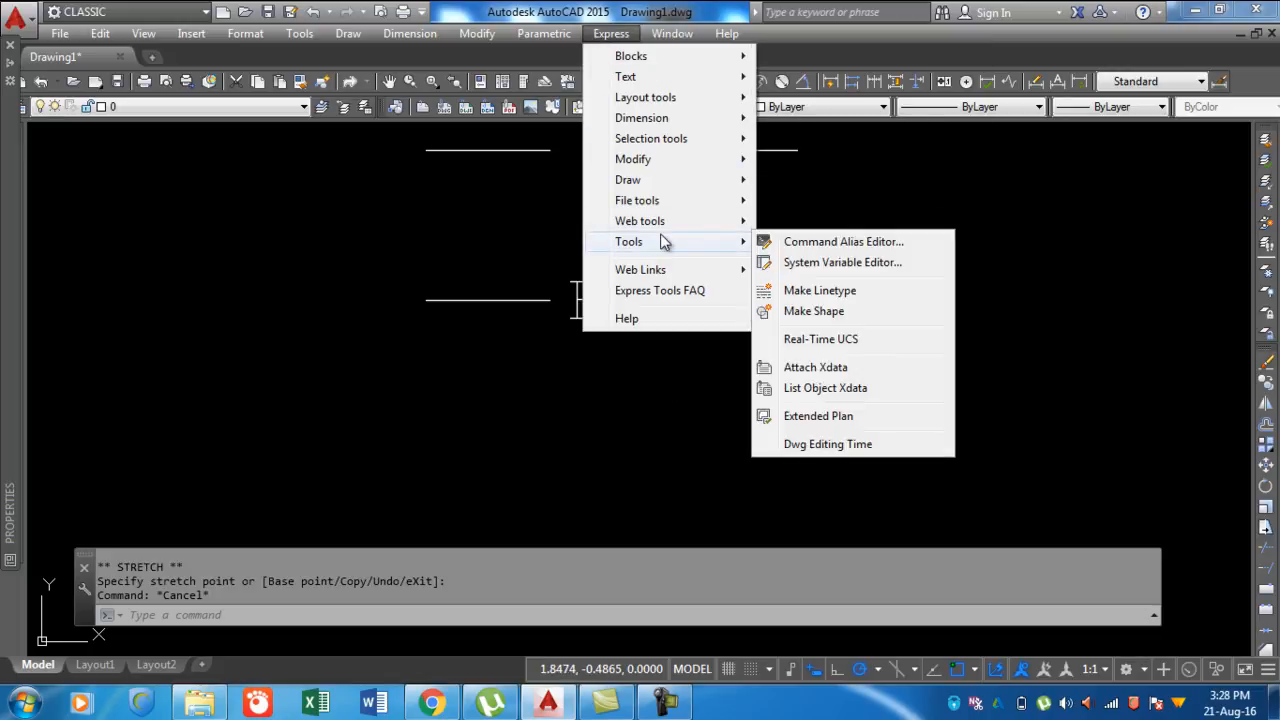
click(836, 293)
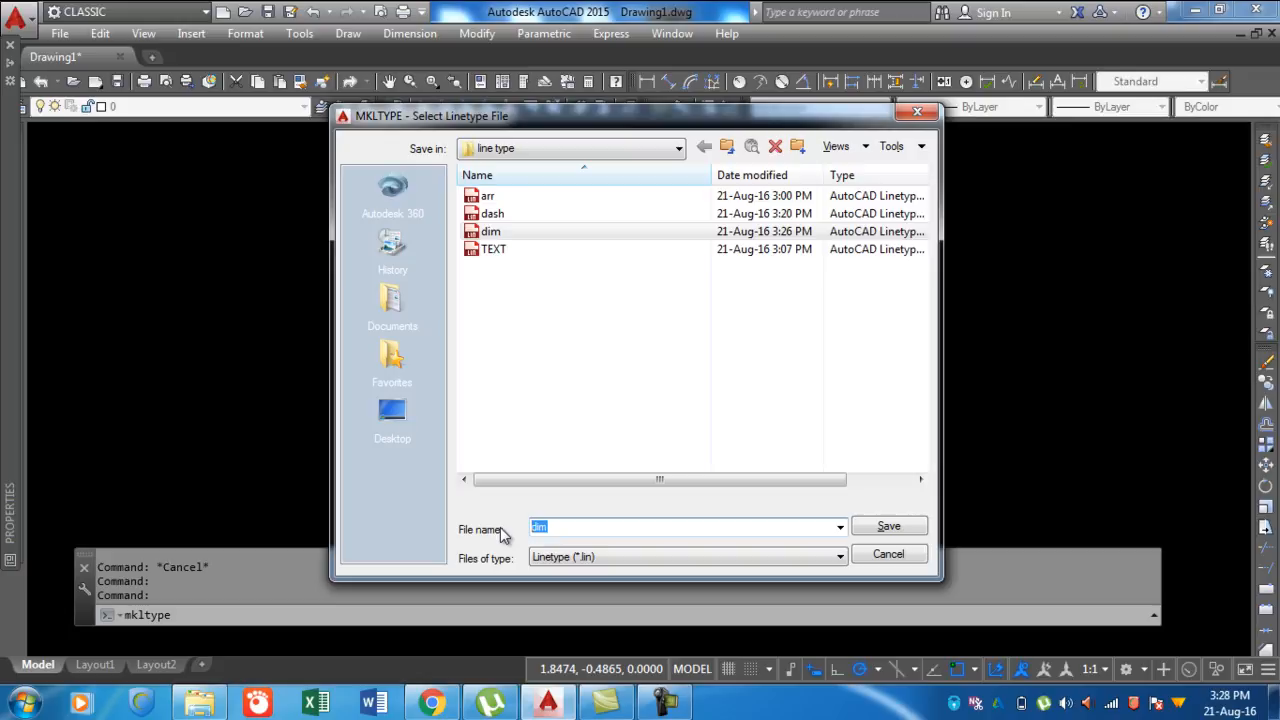
text(BW)
click(902, 528)
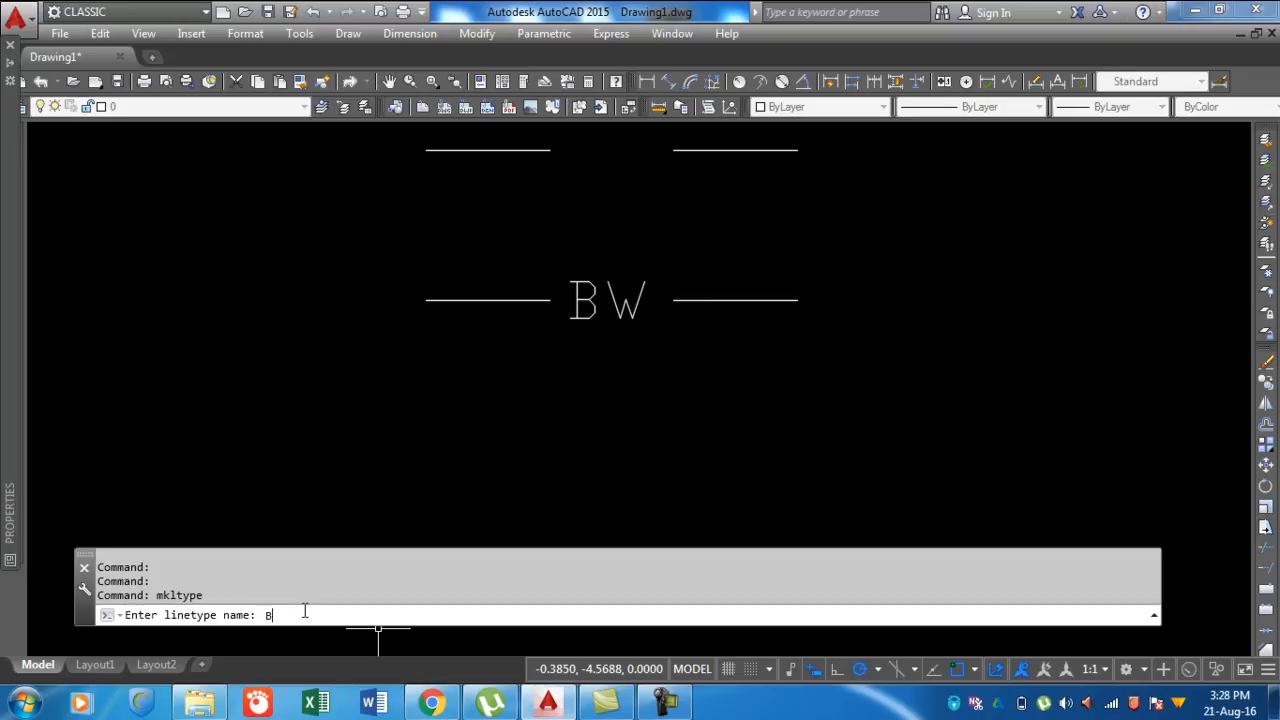
Enter BW as both the linetype name and its description
key(Return)
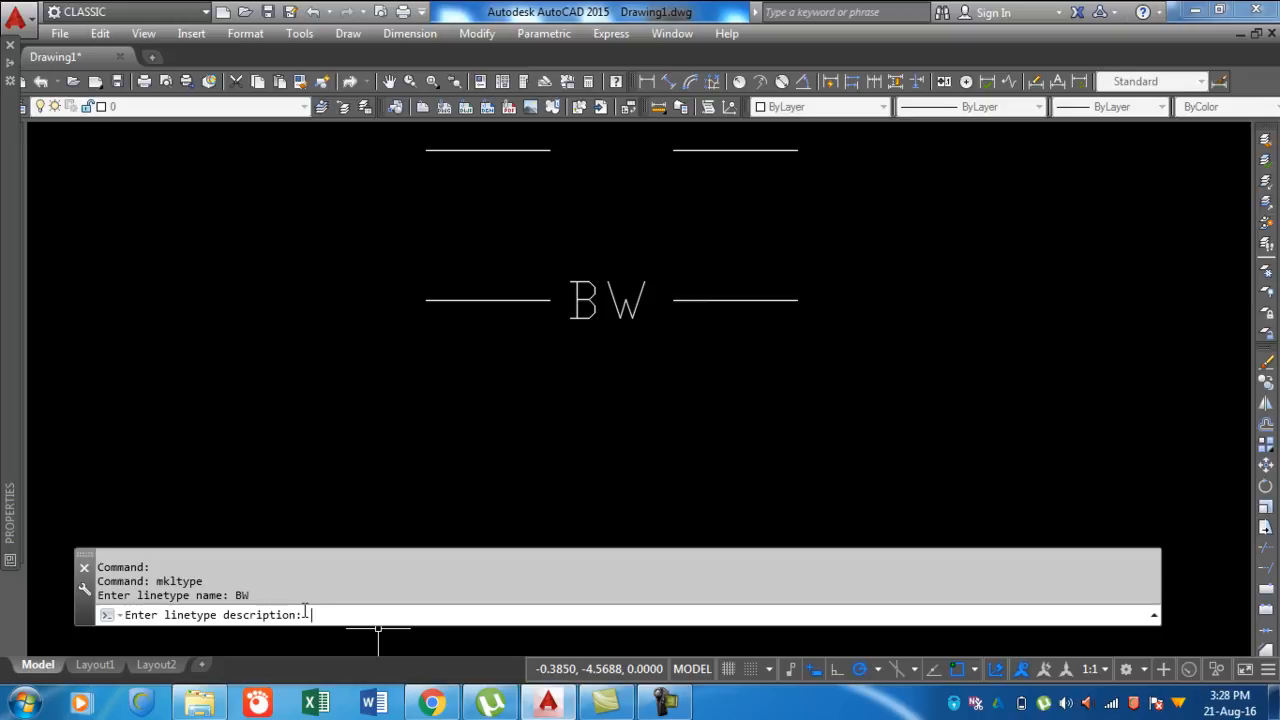
text(BW)
key(Return)
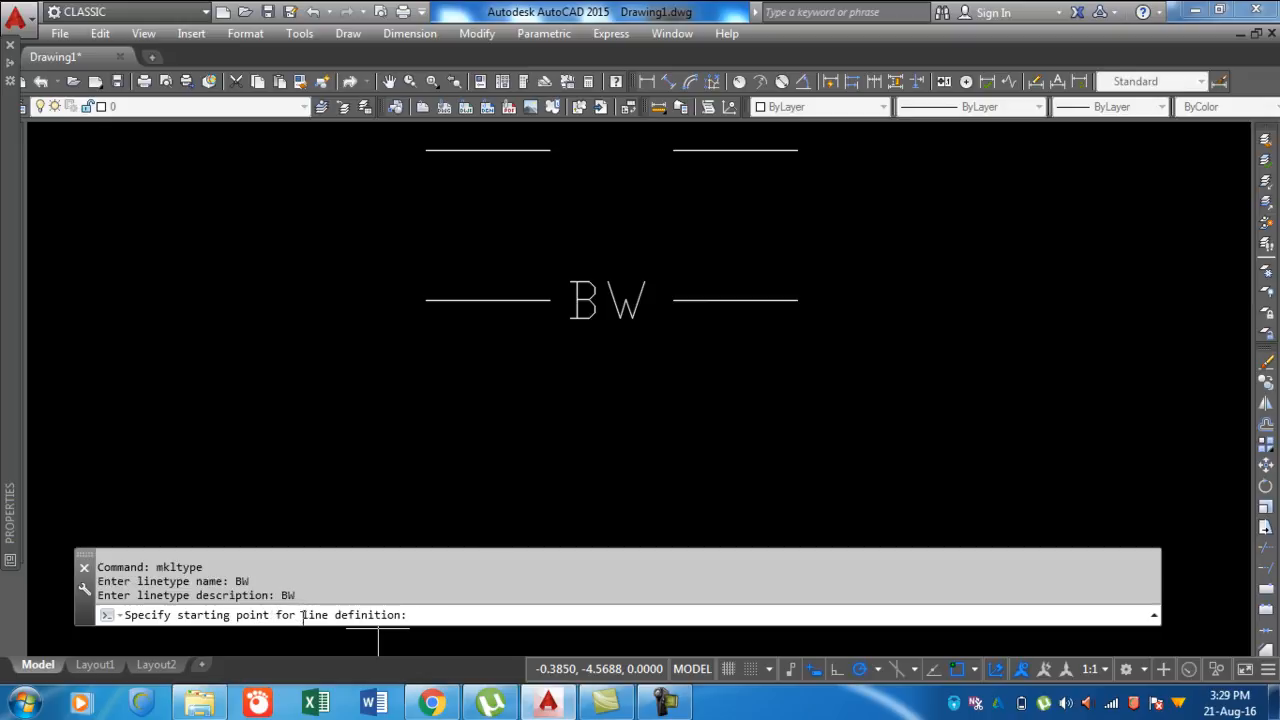
Define the BW linetype from the left dash's inner end to the right dash's outer end, using the right dash and BW text
click(552, 301)
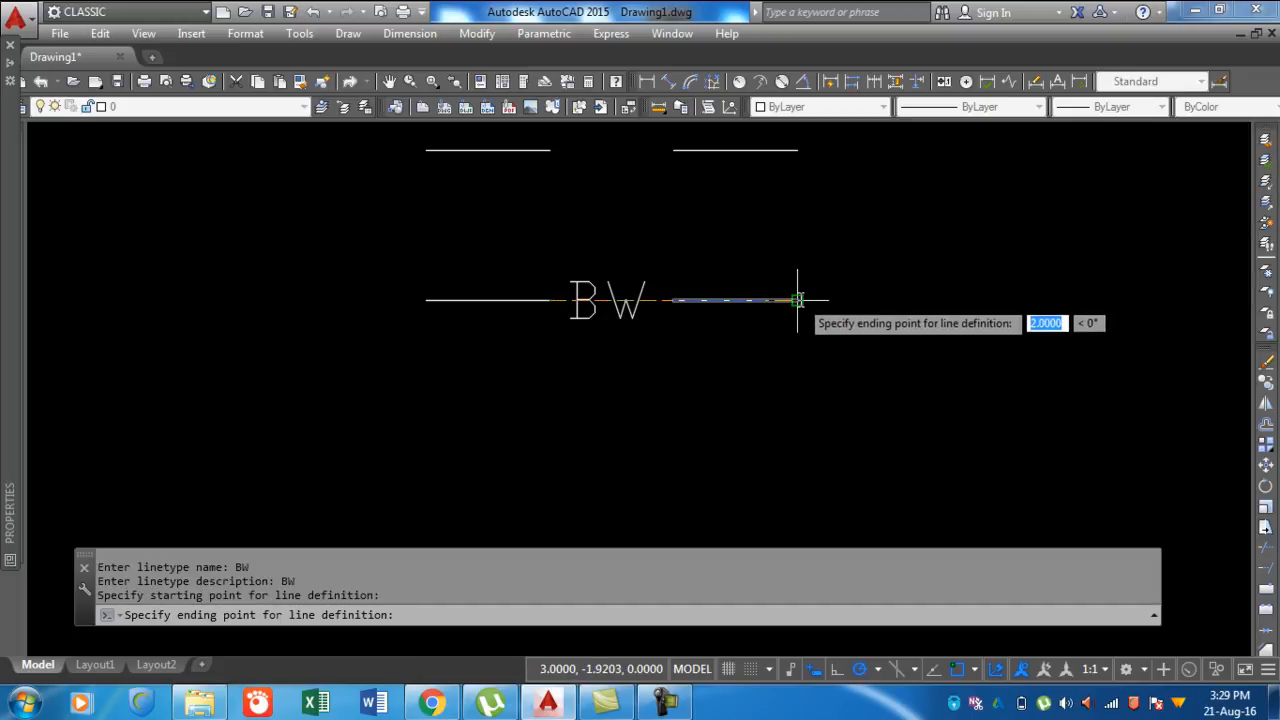
click(798, 299)
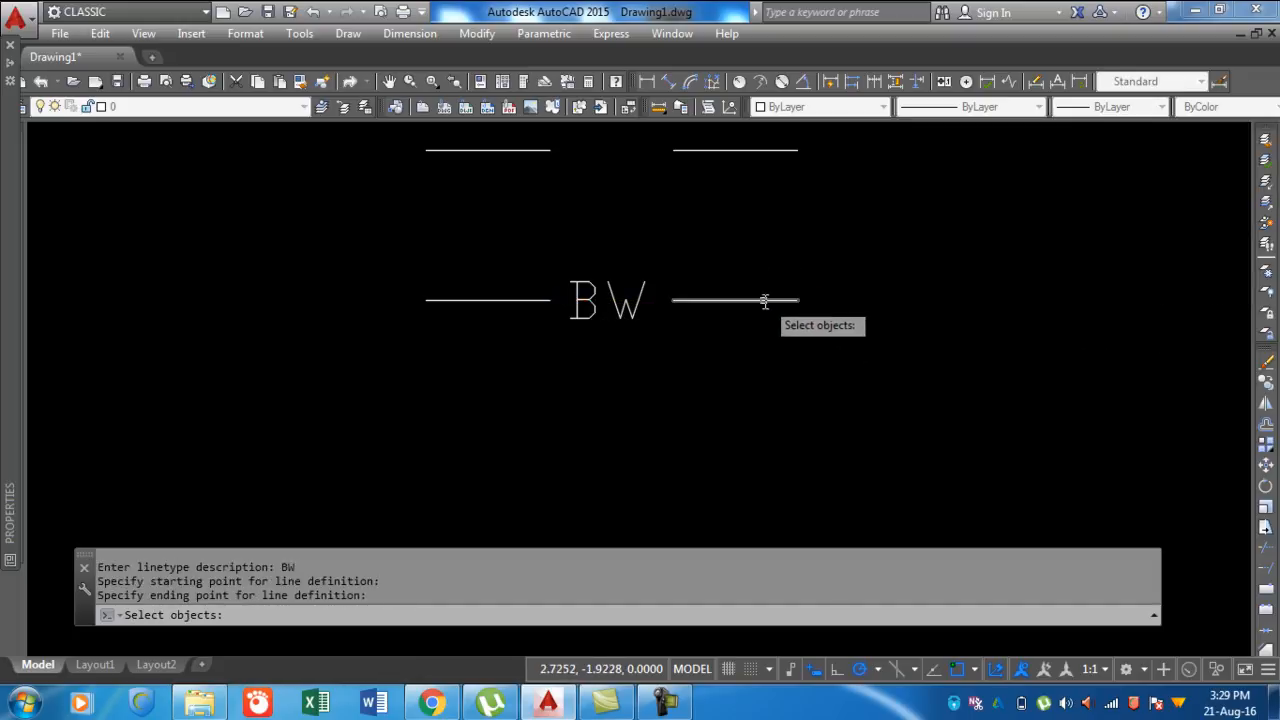
click(725, 298)
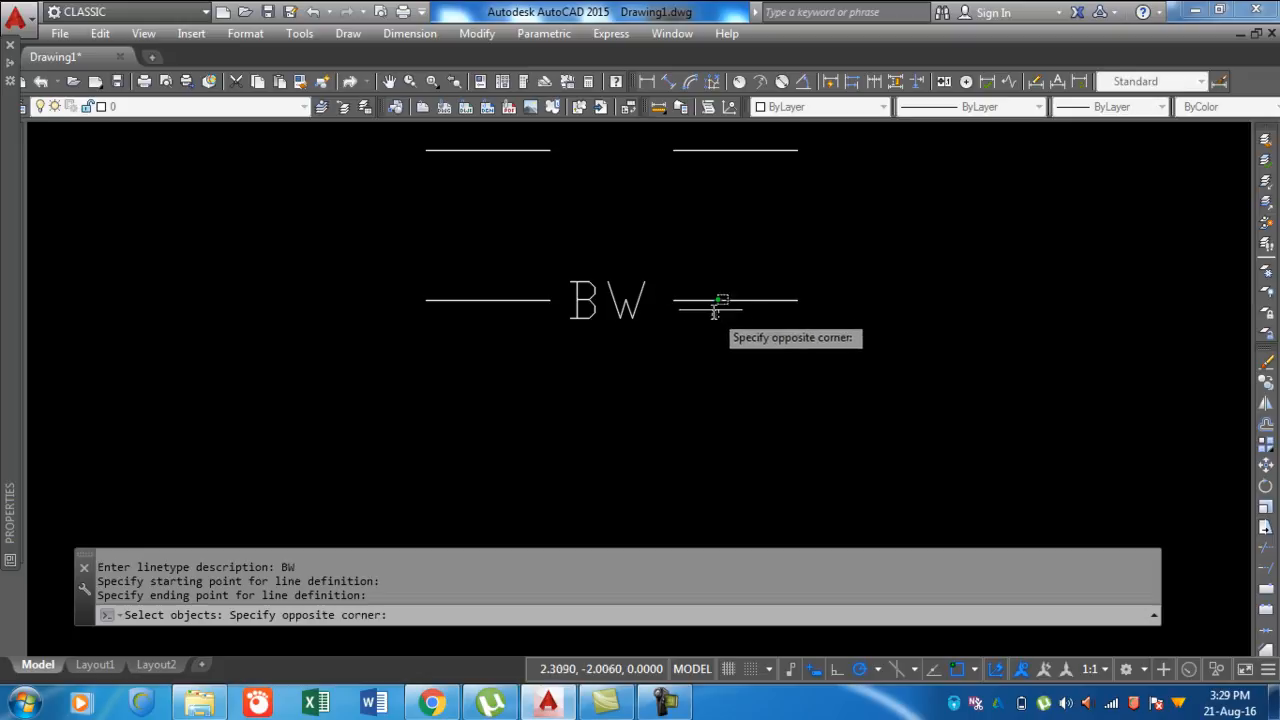
click(670, 284)
click(655, 331)
click(613, 288)
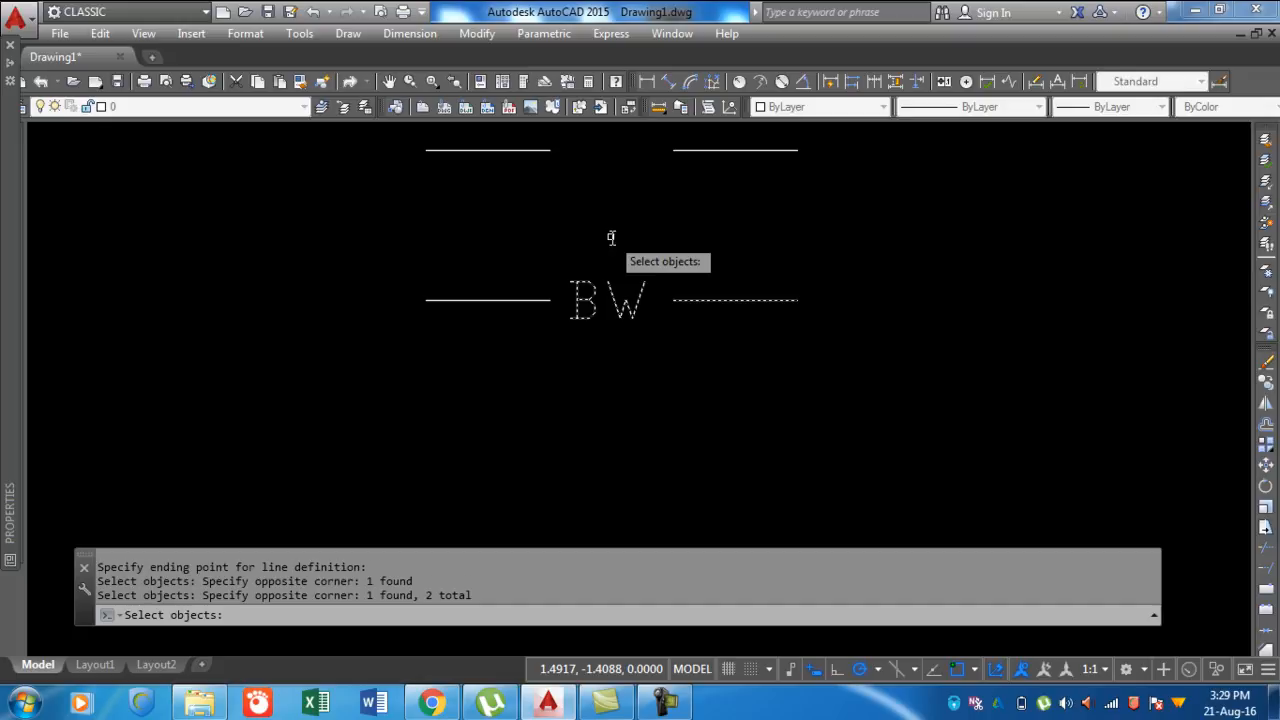
key(Return)
Apply the BW linetype to the long horizontal arrow-pattern line above the sample rows
scroll(626, 354, down, 3)
scroll(627, 357, up, 2)
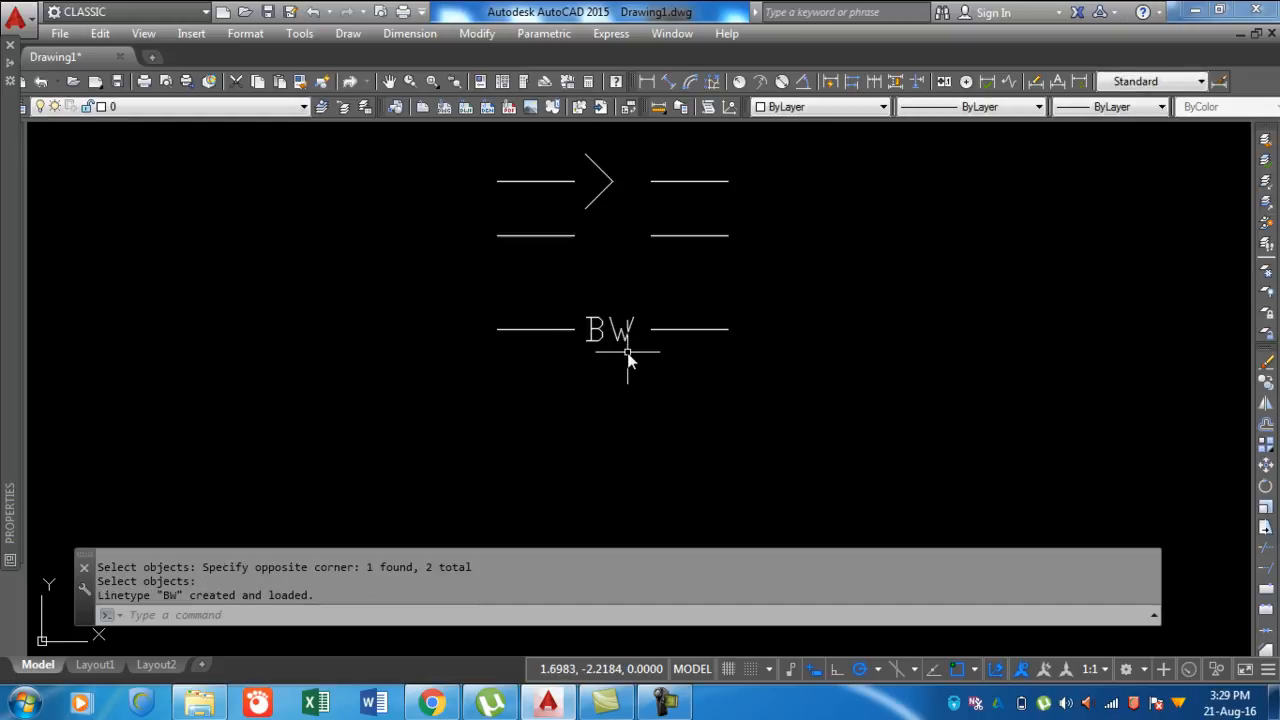
scroll(640, 330, down, 4)
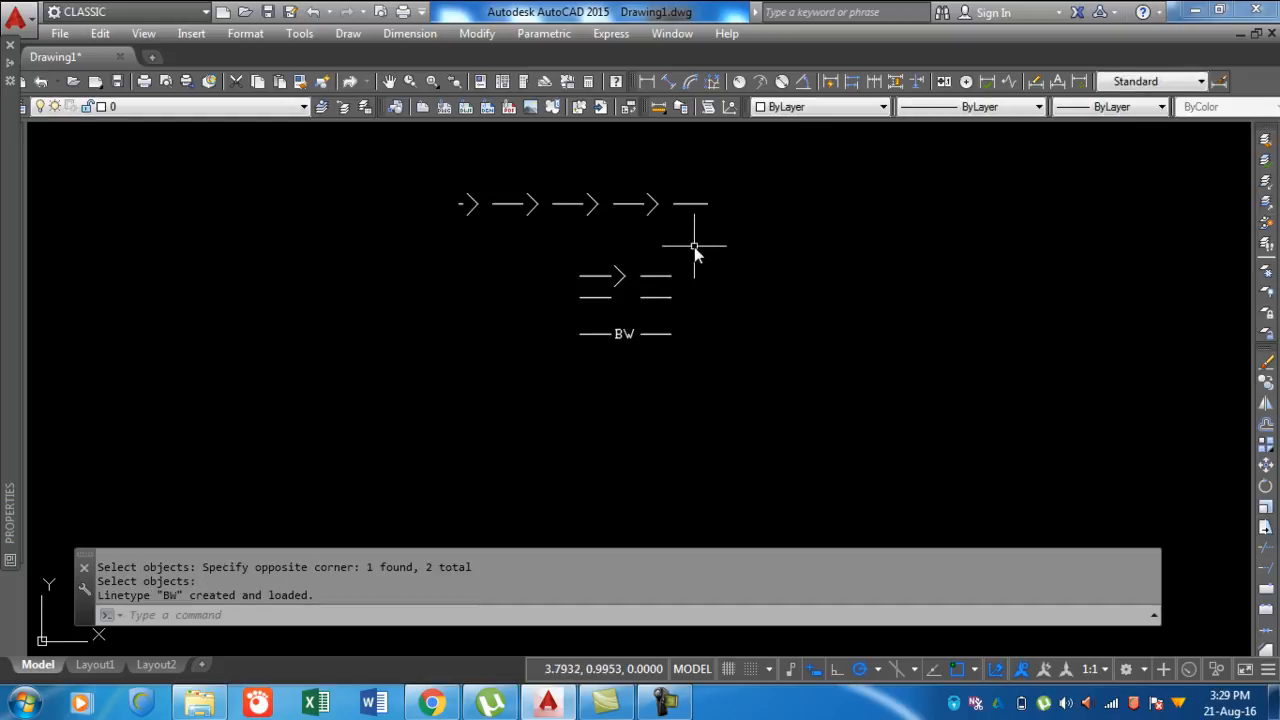
middle_drag(606, 191, 597, 286)
click(597, 291)
click(582, 305)
click(1010, 108)
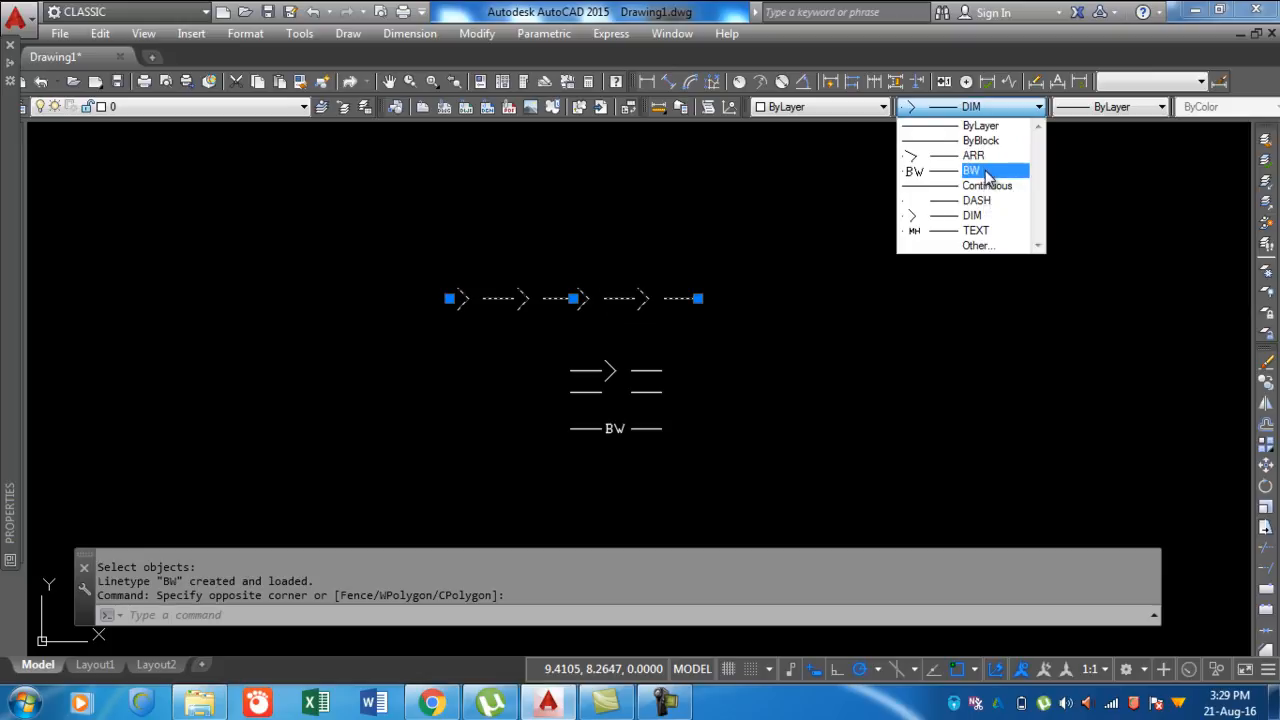
click(985, 174)
scroll(578, 350, up, 5)
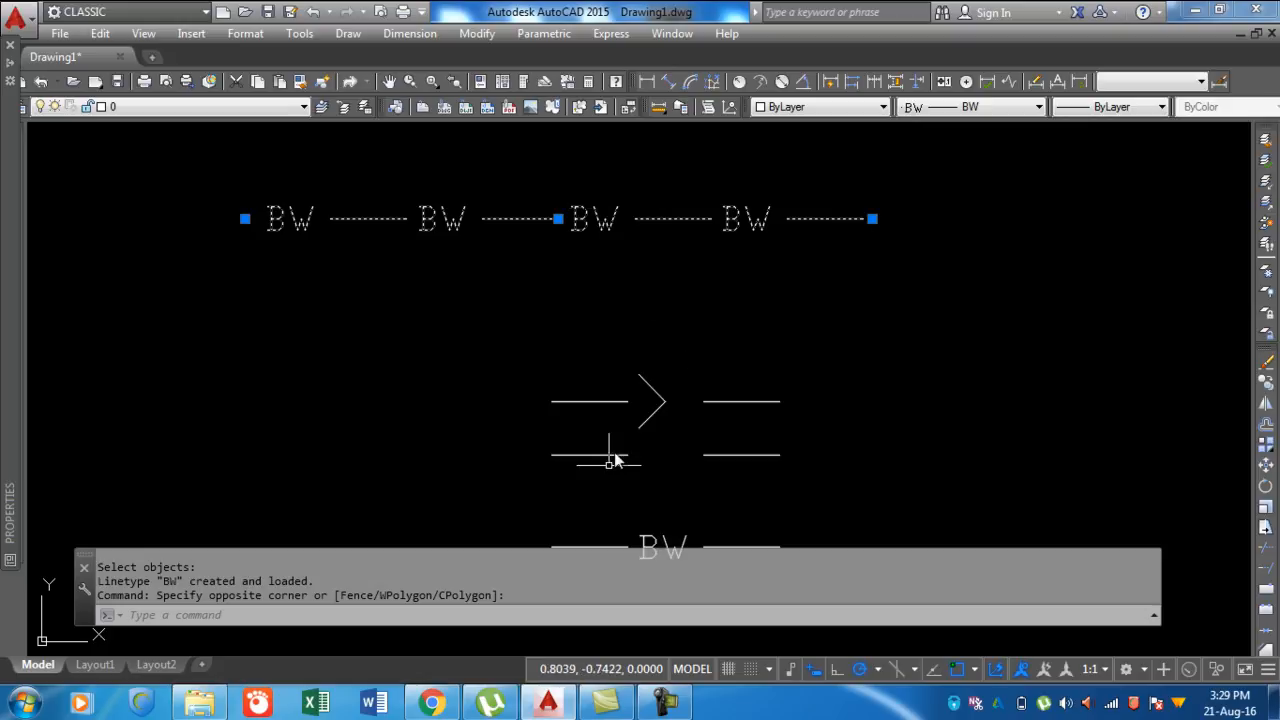
middle_drag(614, 392, 581, 254)
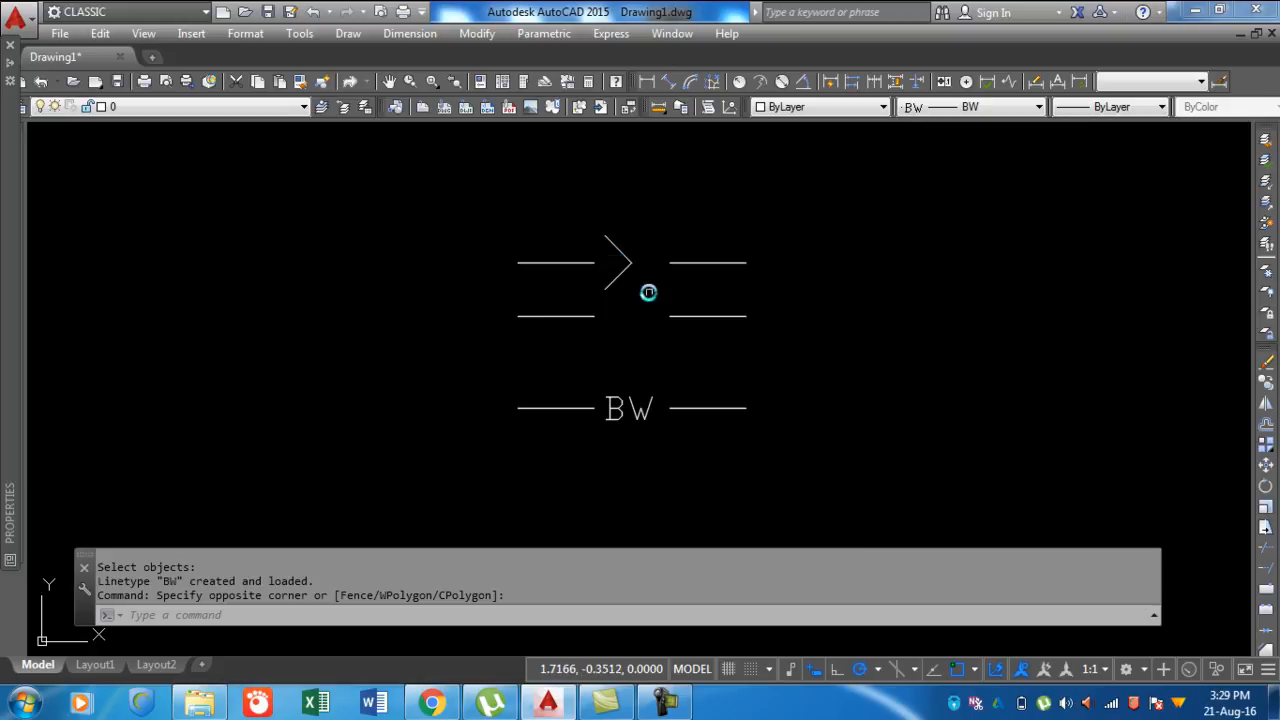
scroll(638, 440, down, 2)
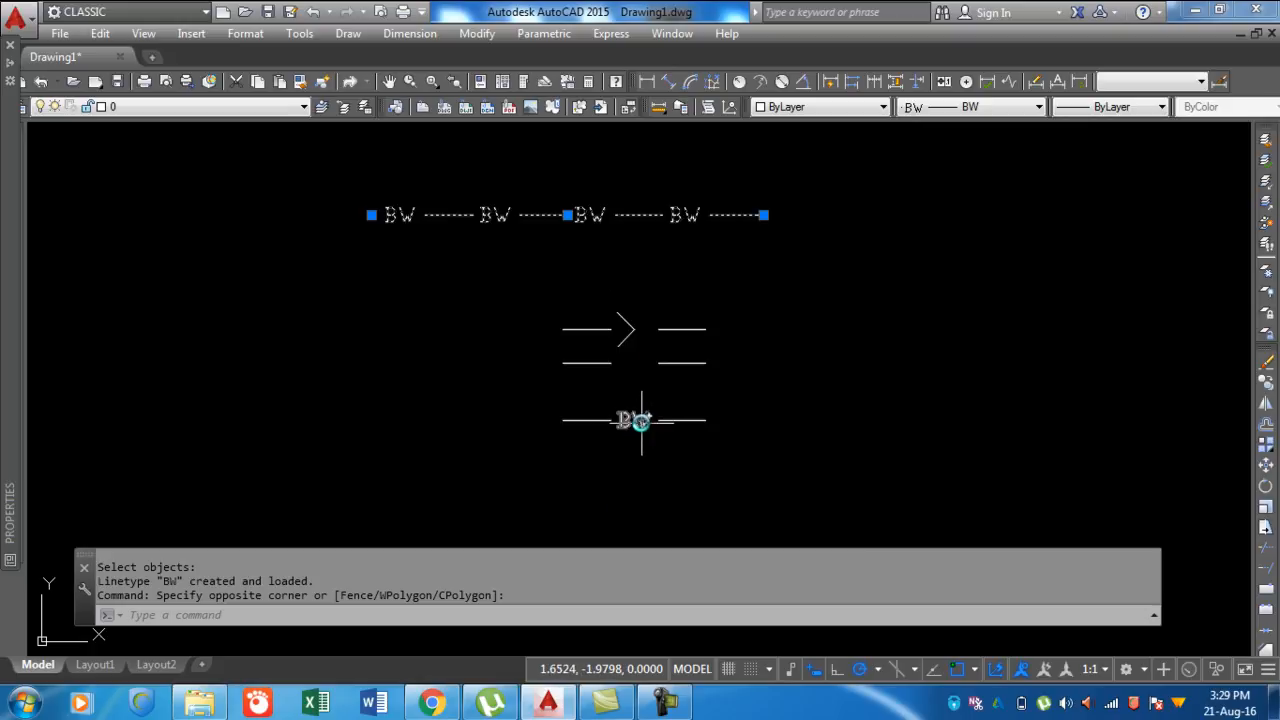
Switch to Chrome and view the YouTube channel's home page and its created playlists
click(432, 703)
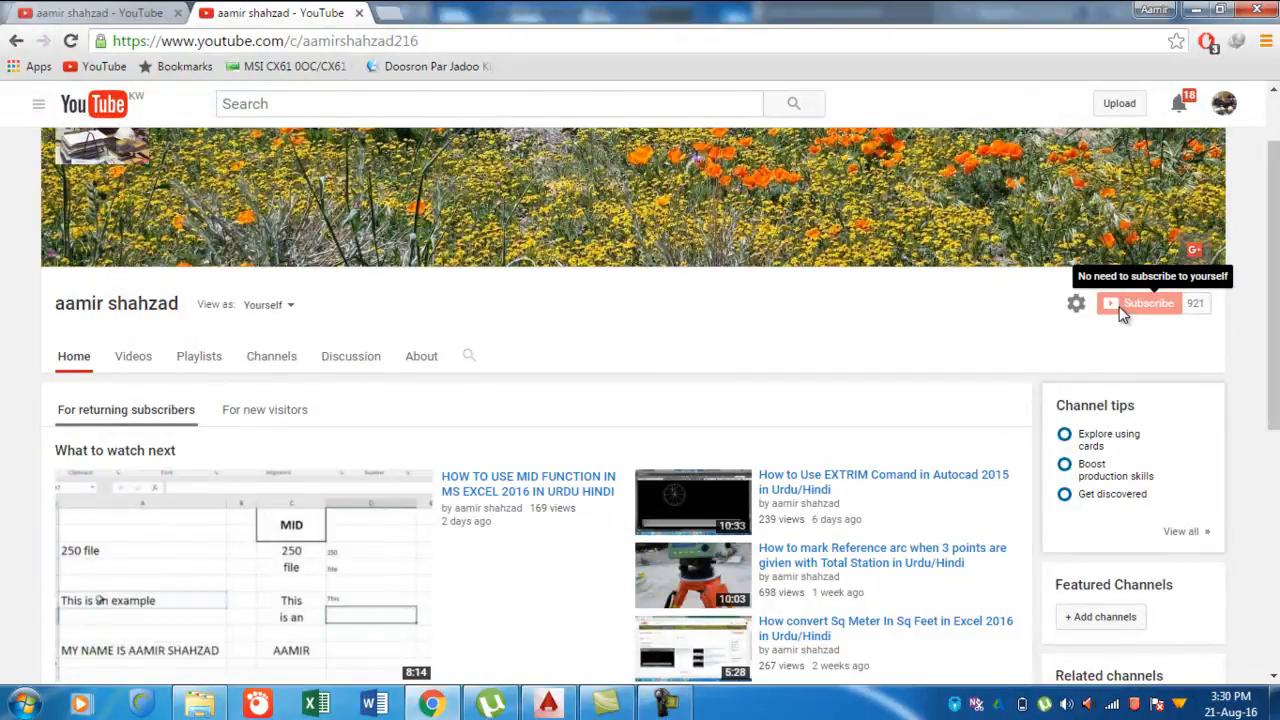
click(100, 10)
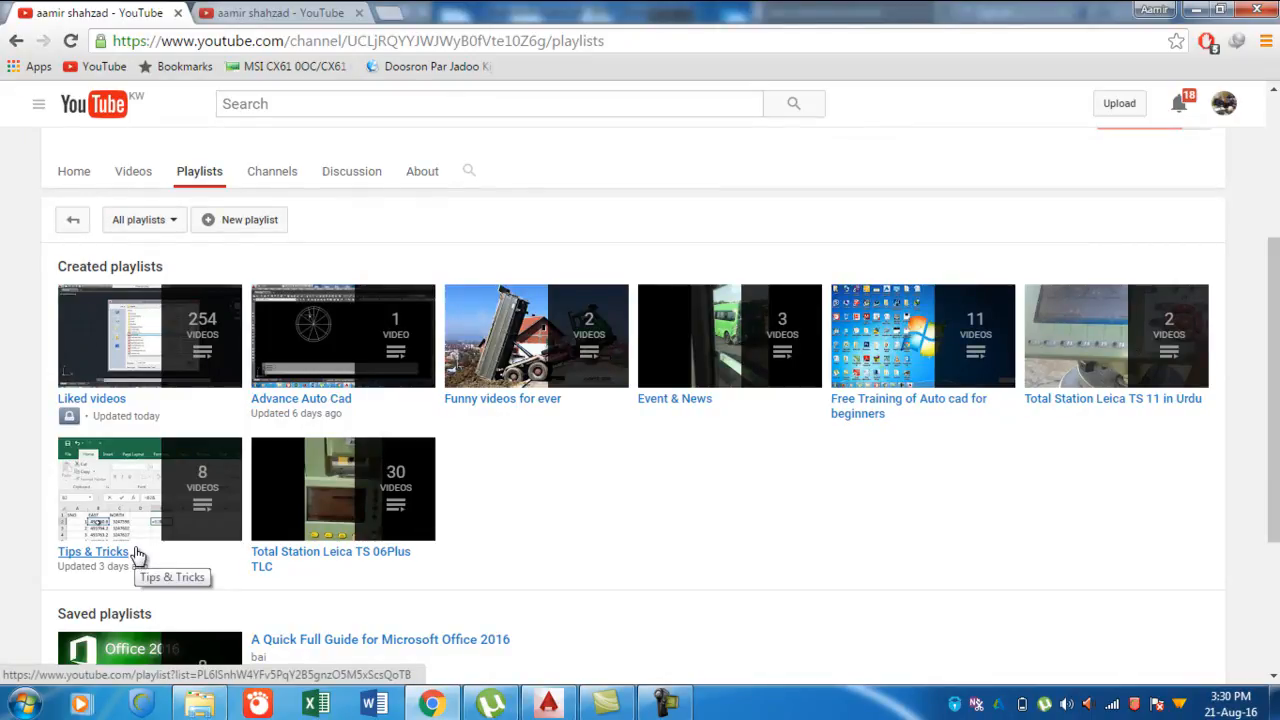
click(652, 706)
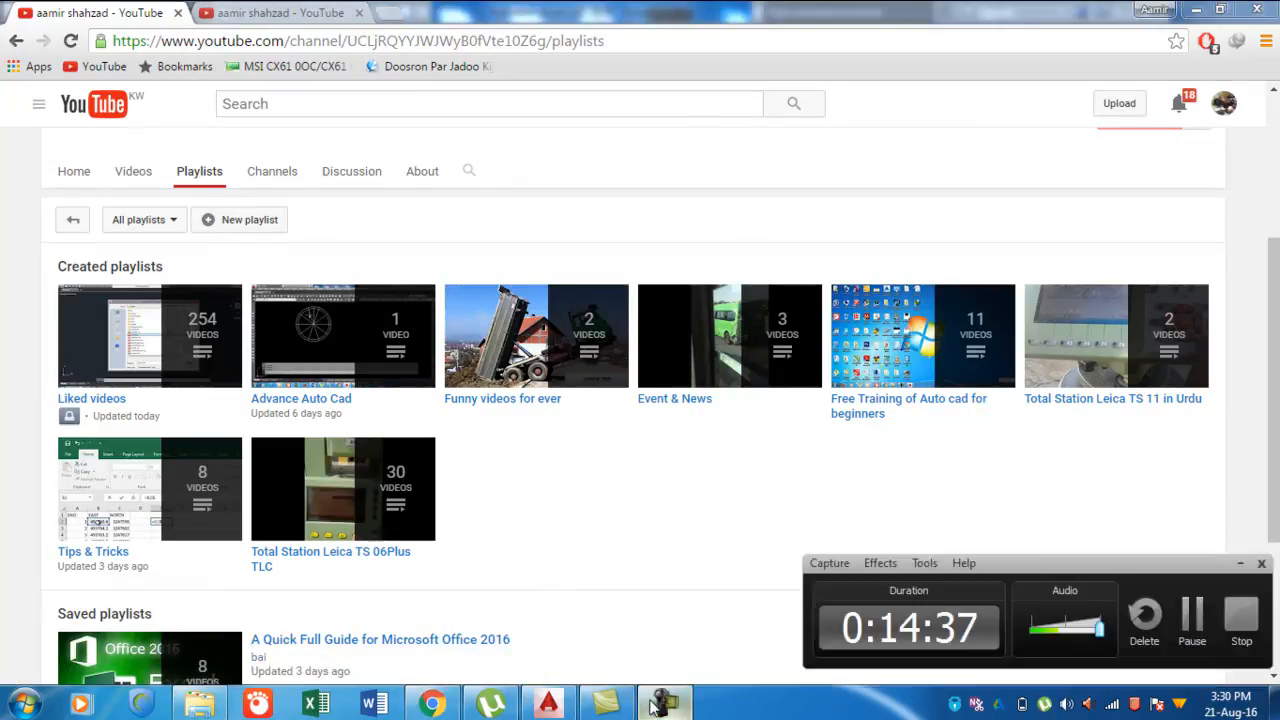
click(652, 706)
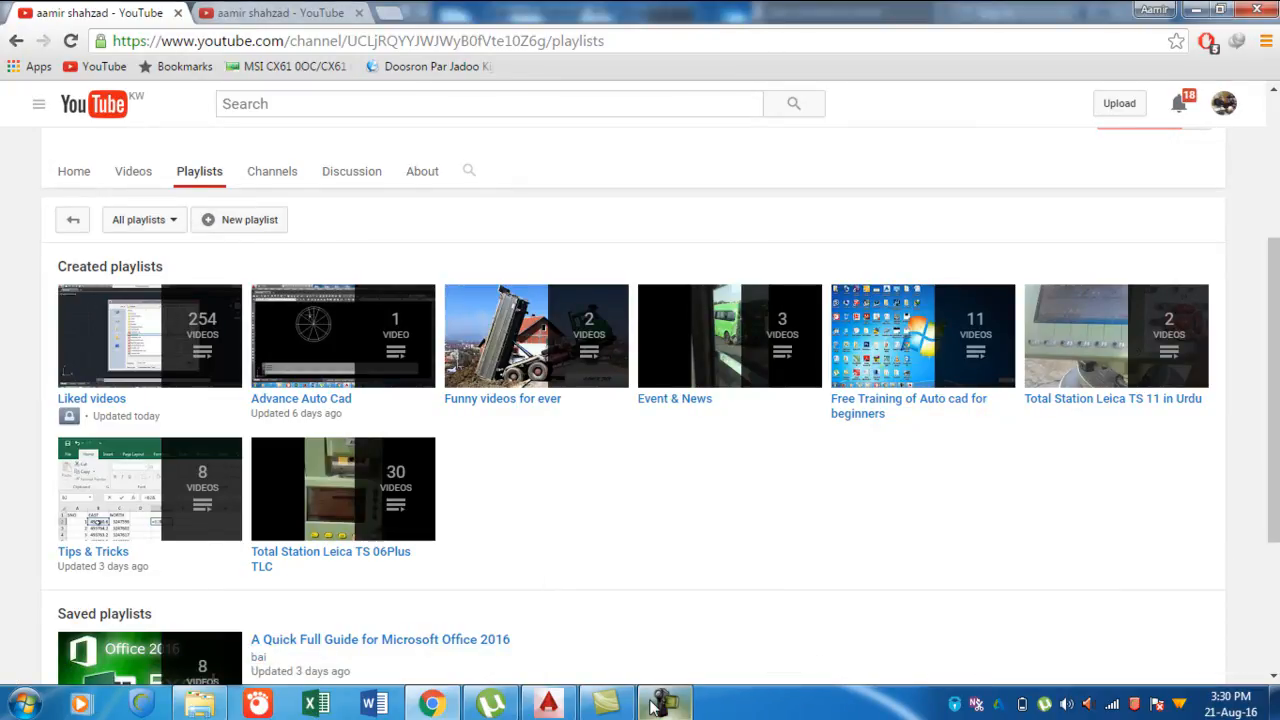
click(652, 706)
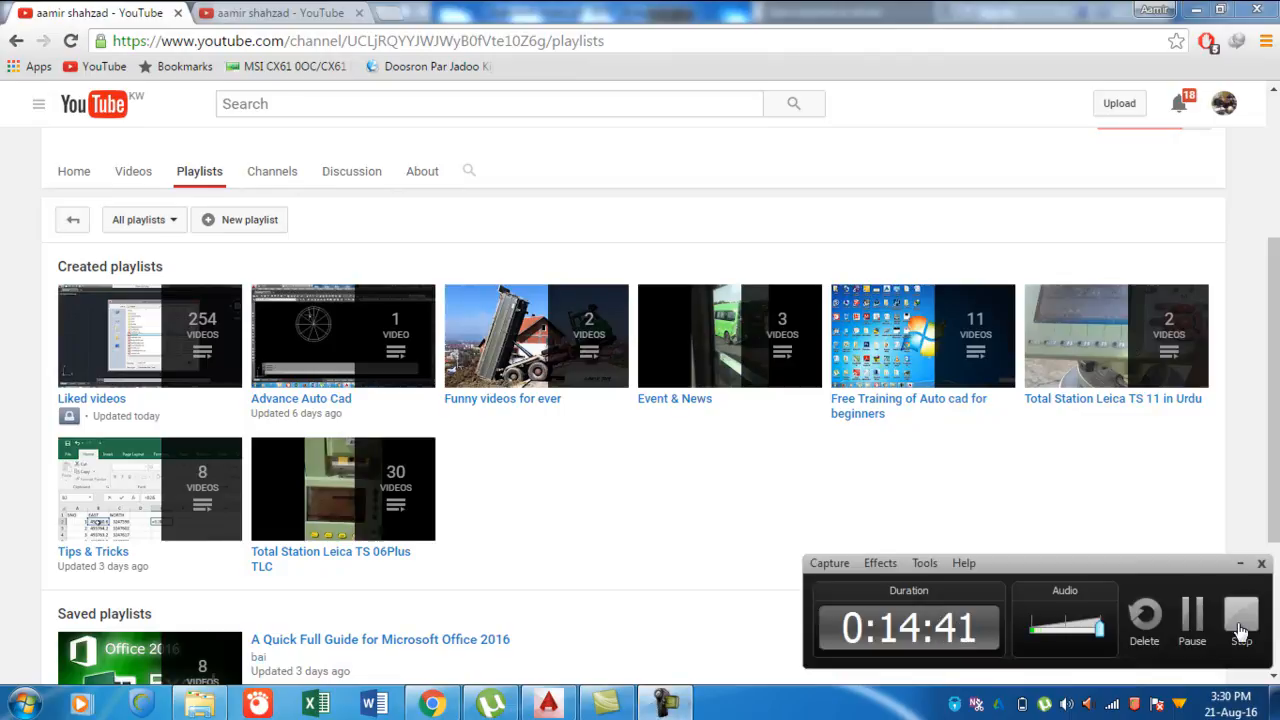